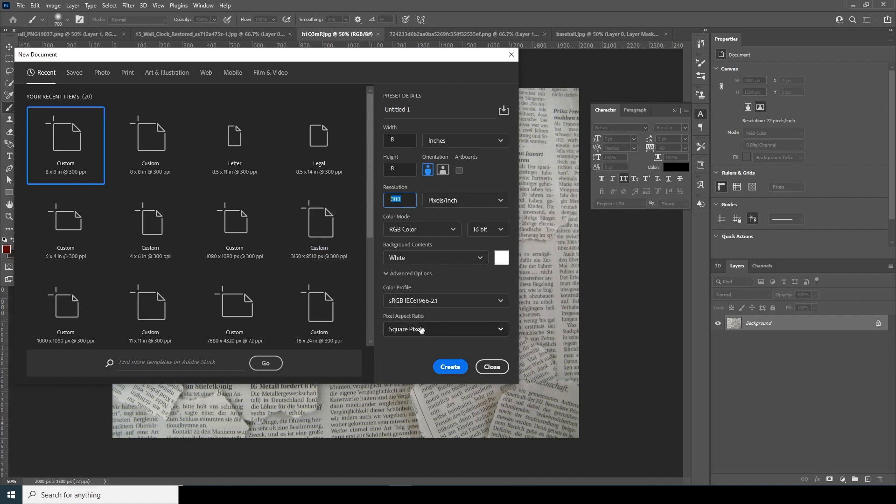
Create an 8 x 8 inch, 300 ppi, 16-bit RGB document with a white background and copy the masked wall clock into it.
click(450, 367)
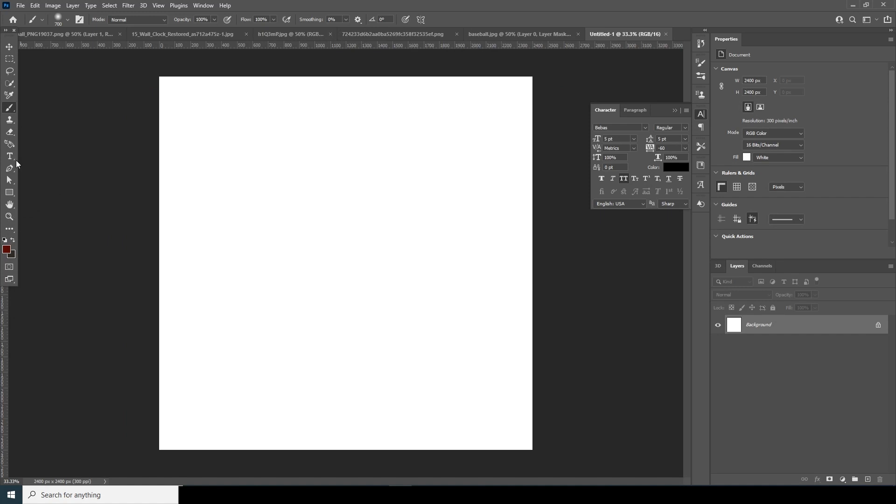
click(9, 46)
click(278, 35)
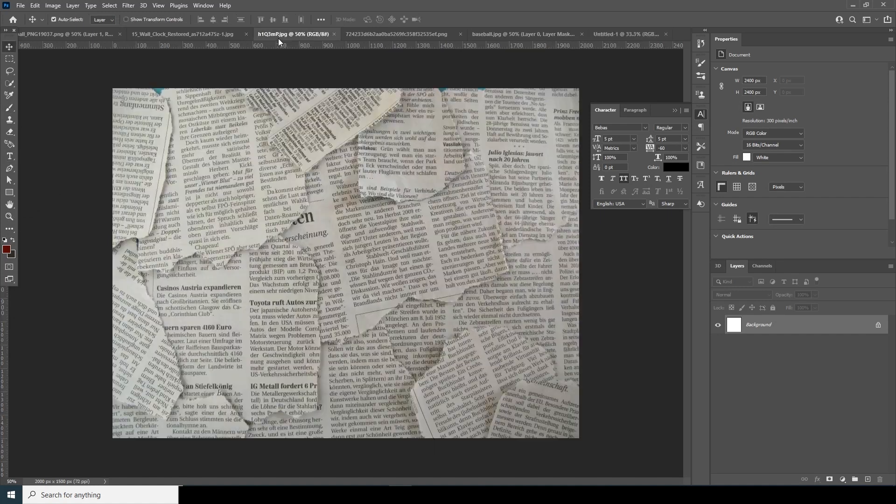
click(198, 35)
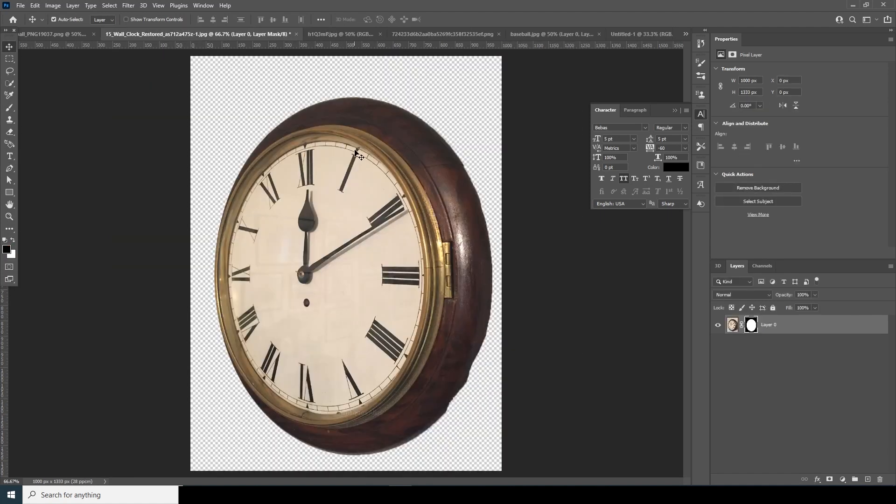
drag(387, 145, 380, 264)
click(434, 191)
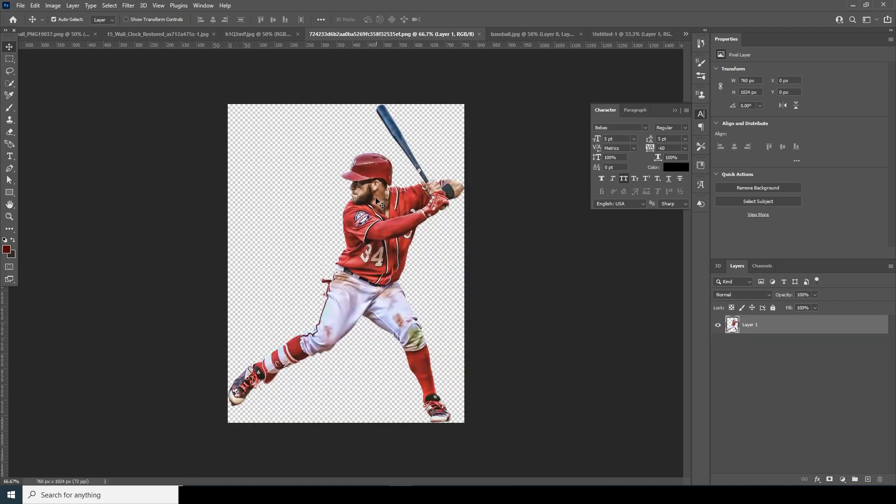
Copy the cut-out red-uniformed batter and the blue-uniformed batter from their source images into the new document.
drag(327, 210, 307, 248)
click(437, 192)
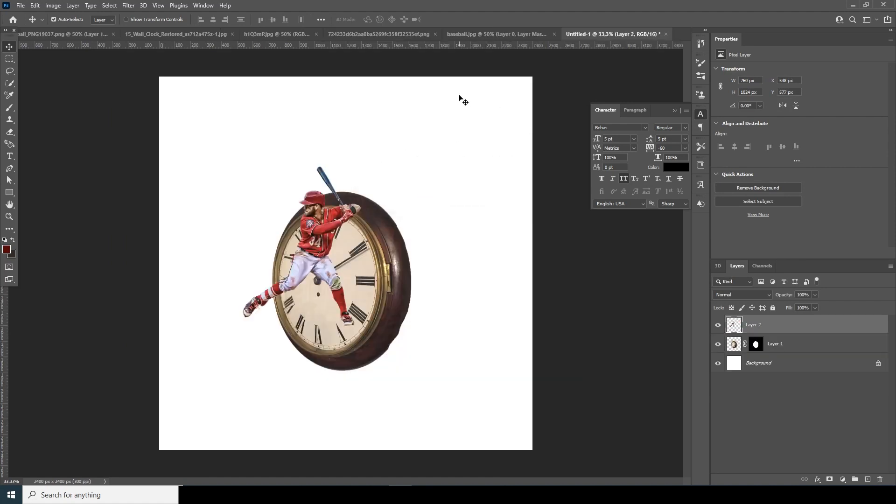
click(464, 34)
click(342, 34)
click(251, 35)
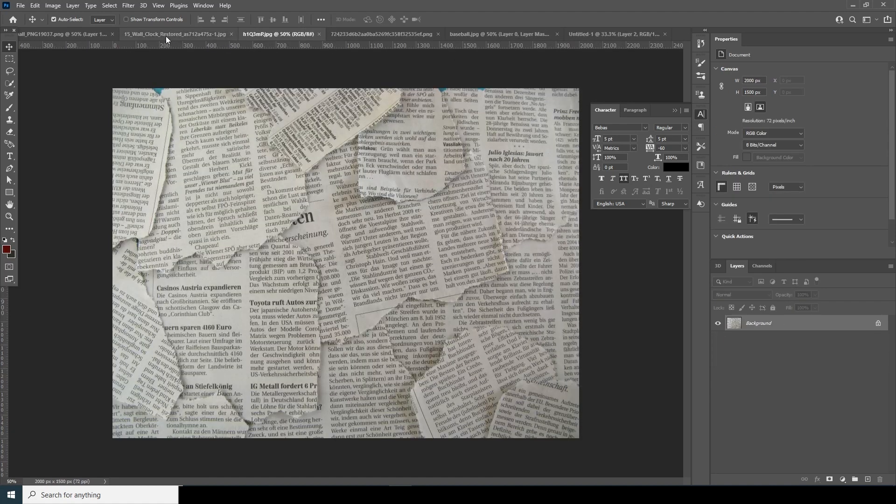
click(165, 35)
click(71, 37)
drag(381, 134, 359, 246)
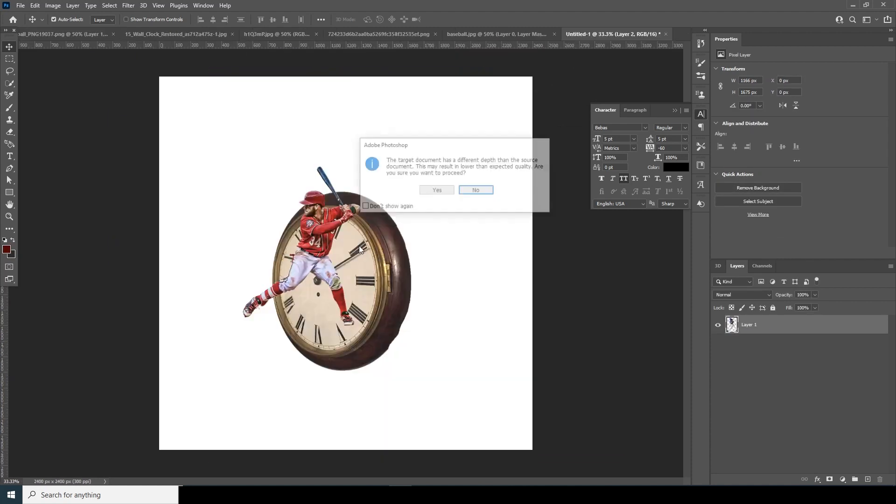
click(436, 190)
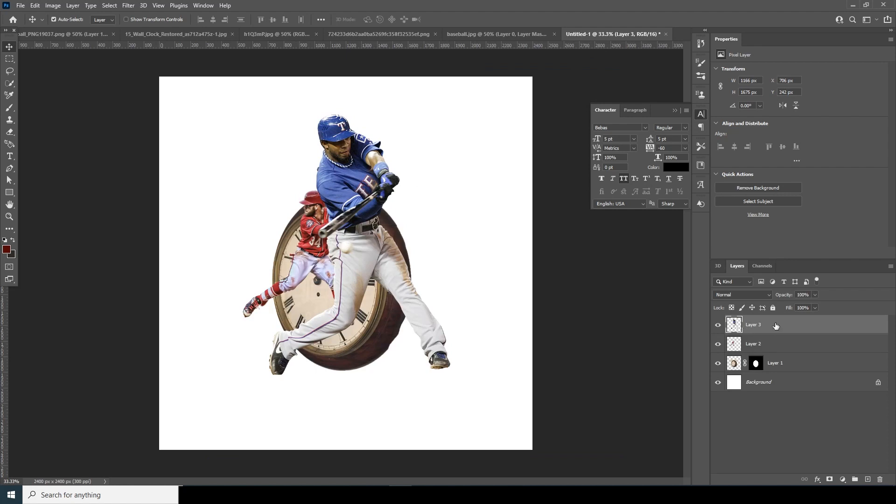
Convert both batter layers and the clock layer into individual smart objects.
right_click(775, 326)
click(703, 221)
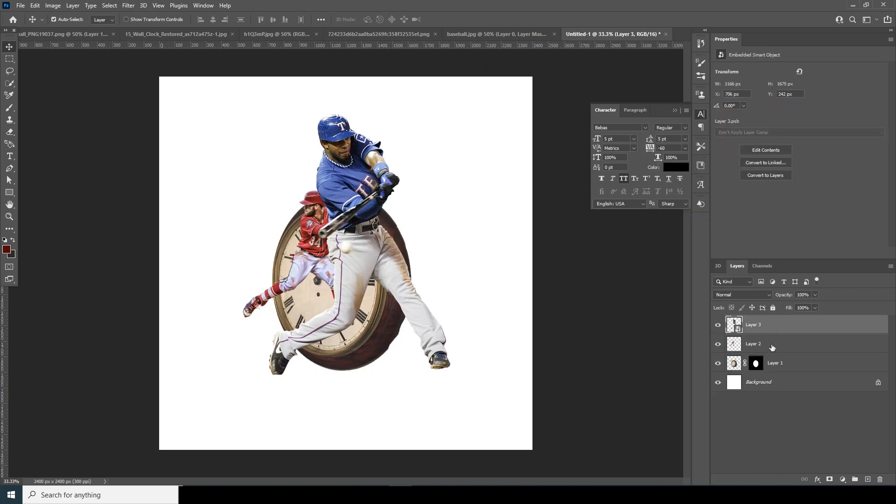
right_click(772, 346)
click(707, 221)
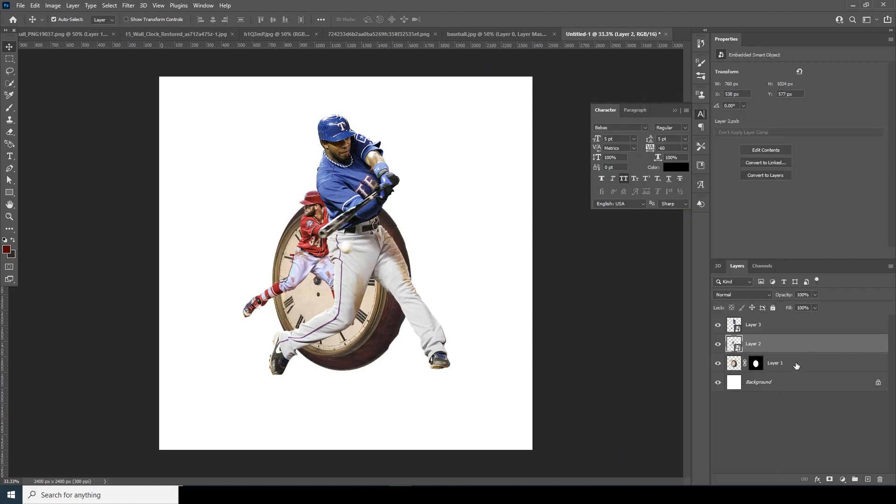
right_click(796, 366)
click(729, 219)
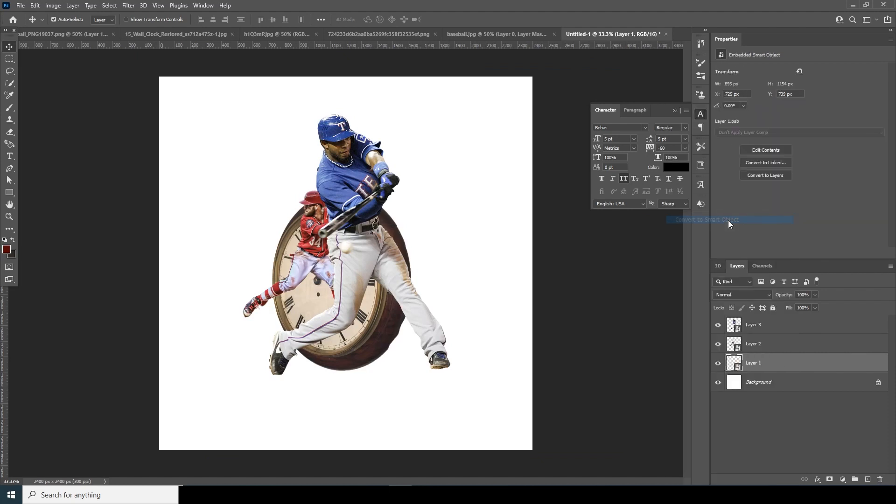
Reorder the layers so the clock is in front, the red batter behind it and the blue batter behind both.
click(736, 347)
drag(738, 346, 736, 373)
drag(734, 325, 763, 367)
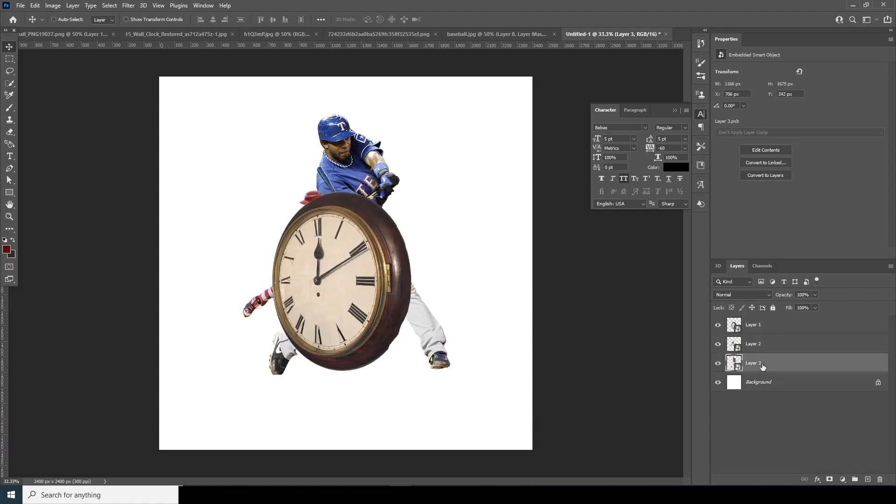
Enlarge the blue batter to about 1359 x 1952 px and position him behind the clock, towards the canvas's lower right.
key(ctrl+t)
drag(444, 258, 452, 301)
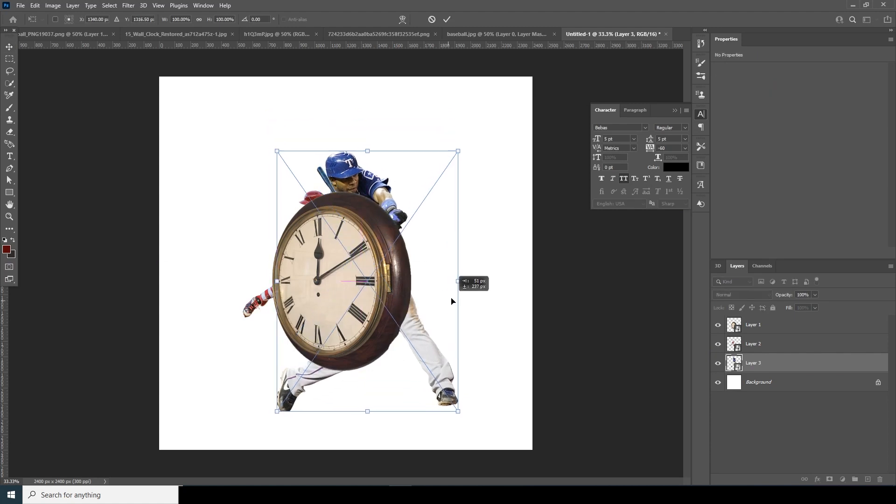
drag(458, 411, 476, 430)
drag(423, 363, 438, 357)
key(Return)
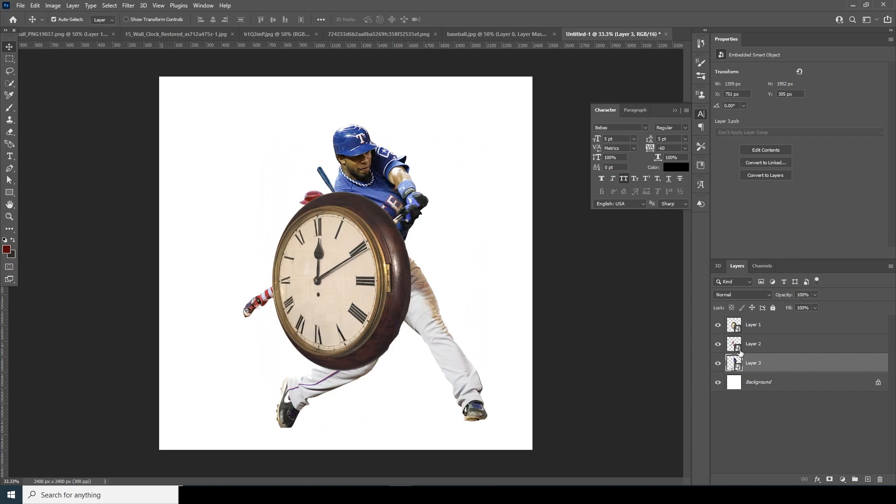
Enlarge the red batter to about 1504 x 2026 px and place him to the left, overlapping the blue batter.
click(733, 351)
key(ctrl+t)
drag(362, 325, 448, 379)
drag(376, 314, 366, 323)
key(Return)
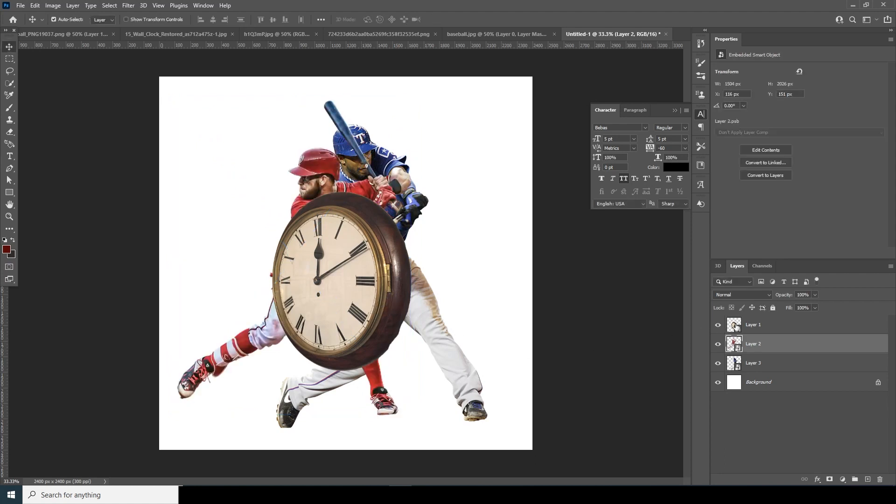
Move the clock down in front of the batters and scale it to about 126%.
click(752, 330)
drag(385, 226, 394, 244)
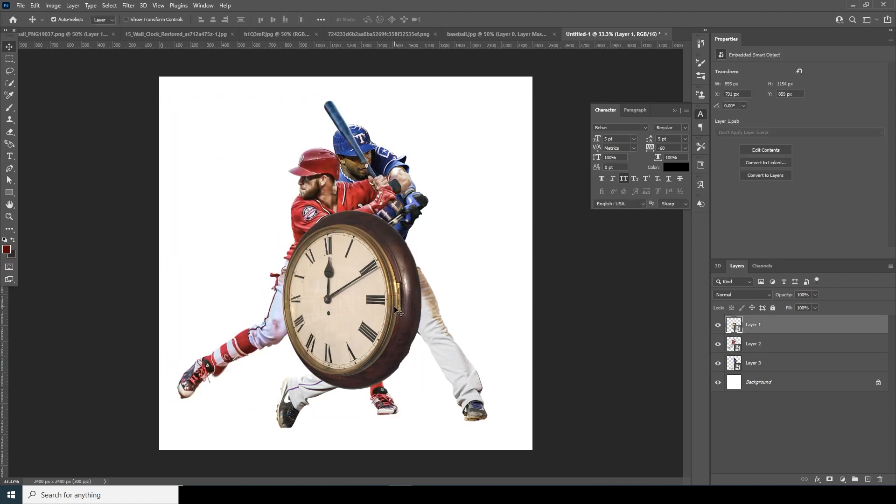
drag(397, 310, 395, 317)
key(ctrl+t)
drag(418, 216, 432, 202)
drag(394, 278, 400, 299)
drag(438, 224, 444, 218)
drag(378, 306, 379, 299)
Distort the clock's corners so it leans to the right in perspective, about 1140 x 1322 px in size.
right_click(318, 266)
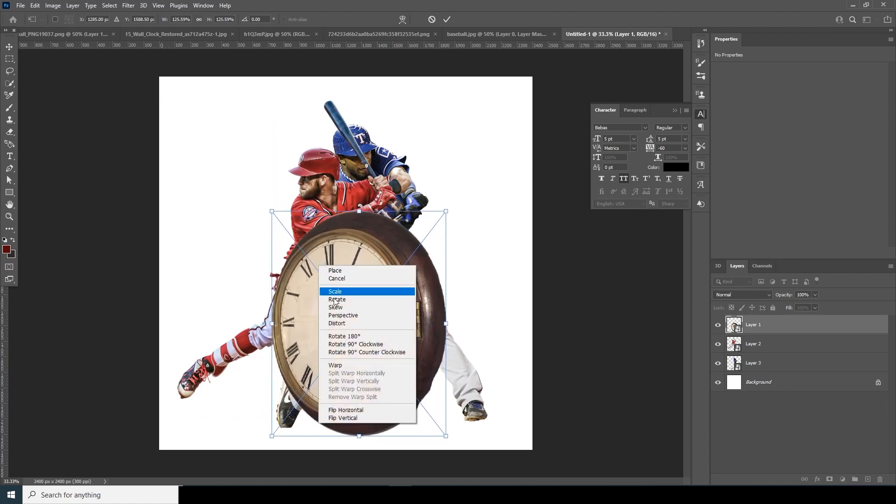
click(337, 324)
drag(272, 211, 294, 220)
drag(272, 436, 251, 414)
drag(445, 436, 449, 410)
drag(448, 312, 434, 306)
drag(436, 404, 440, 414)
drag(294, 220, 306, 224)
drag(251, 414, 233, 414)
drag(440, 415, 449, 414)
drag(434, 204, 443, 198)
drag(395, 303, 393, 318)
key(Return)
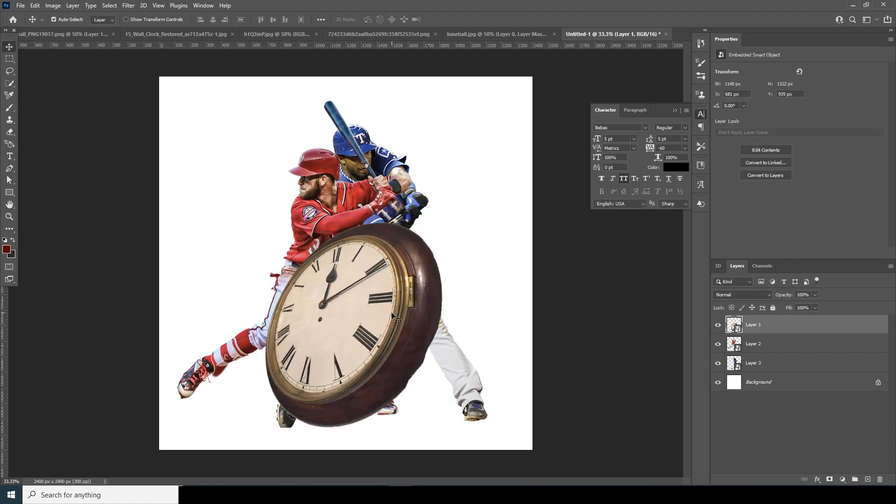
Scale the distorted clock up slightly to about 1208 x 1400 px.
key(ctrl+t)
drag(439, 211, 447, 205)
key(Return)
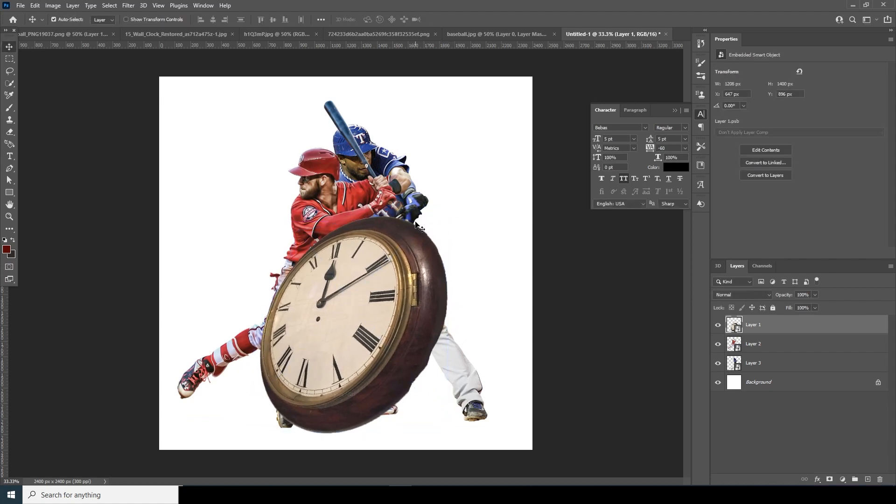
Reduce the blue batter to about 1195 x 1716 px and shift him right, clear of the red batter's head.
click(732, 364)
mouse_move(409, 187)
mouse_down()
mouse_move(415, 192)
mouse_move(418, 168)
mouse_move(421, 189)
mouse_up()
key(ctrl+t)
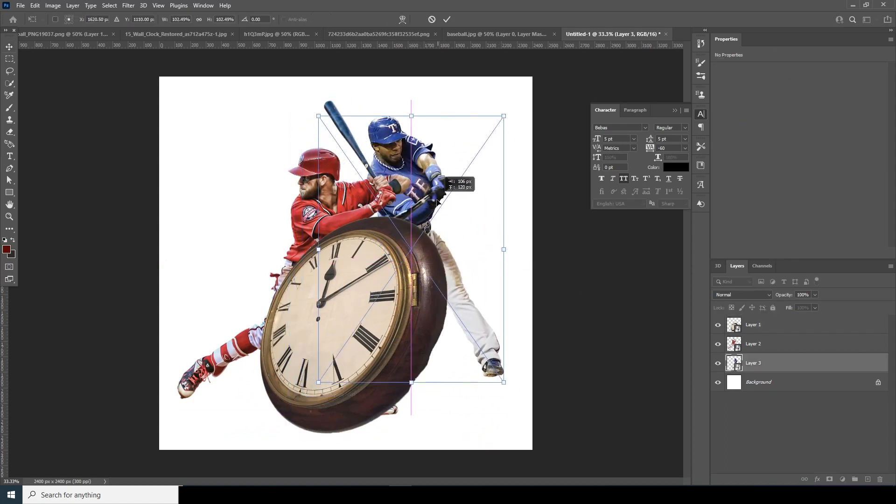
key(Return)
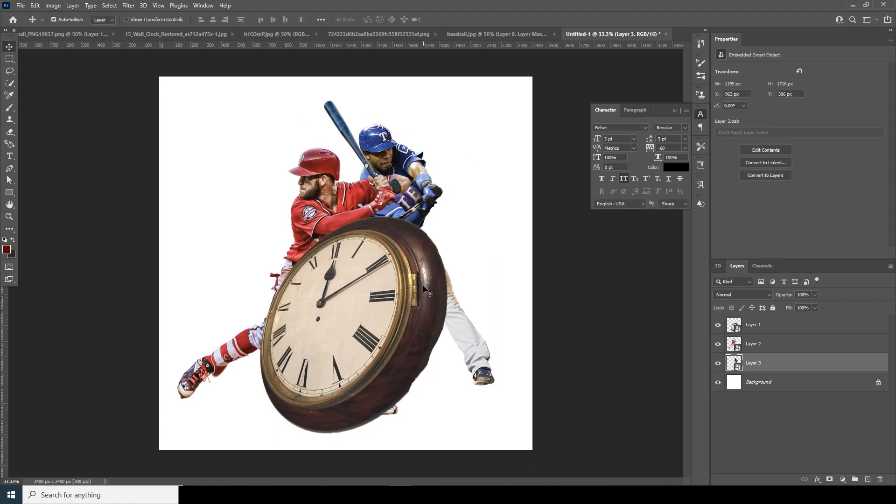
Add a solid color fill layer in dark grey #2f2e2e directly above the background layer.
click(782, 390)
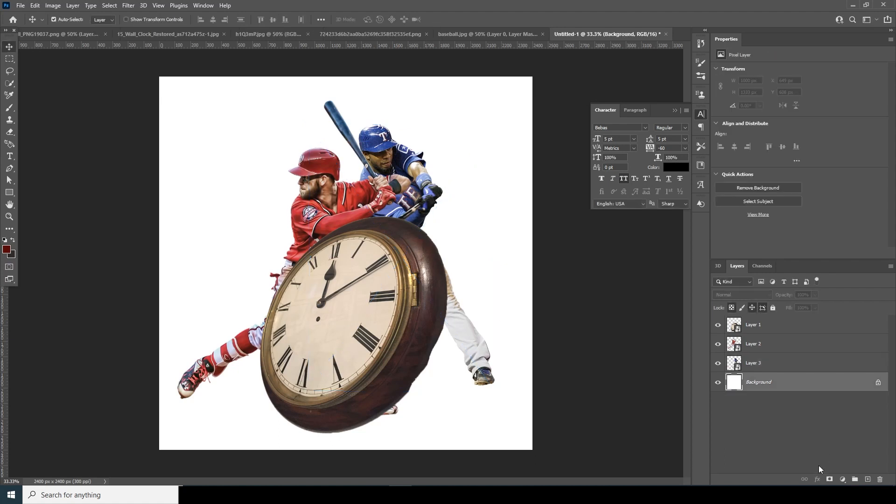
click(842, 479)
click(835, 319)
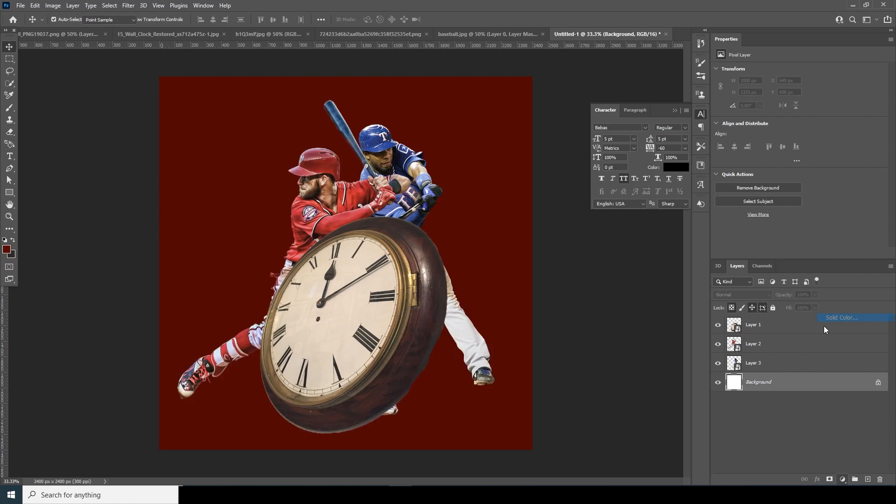
drag(564, 266, 548, 273)
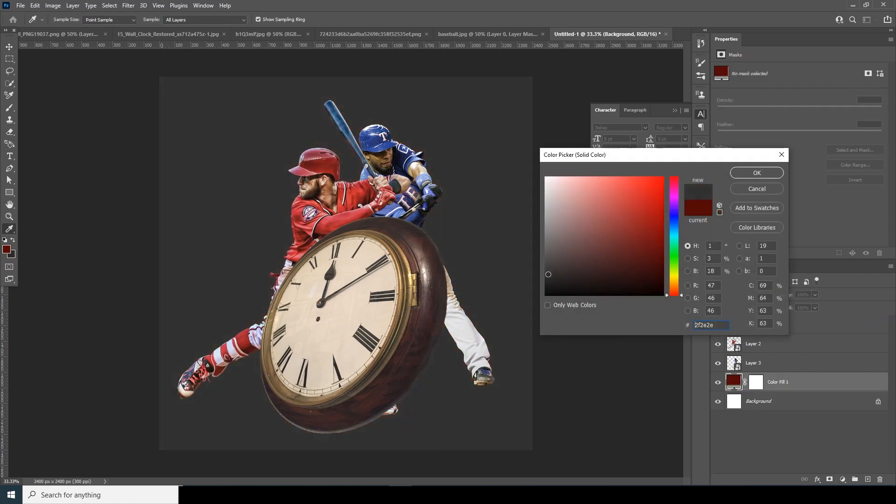
click(752, 174)
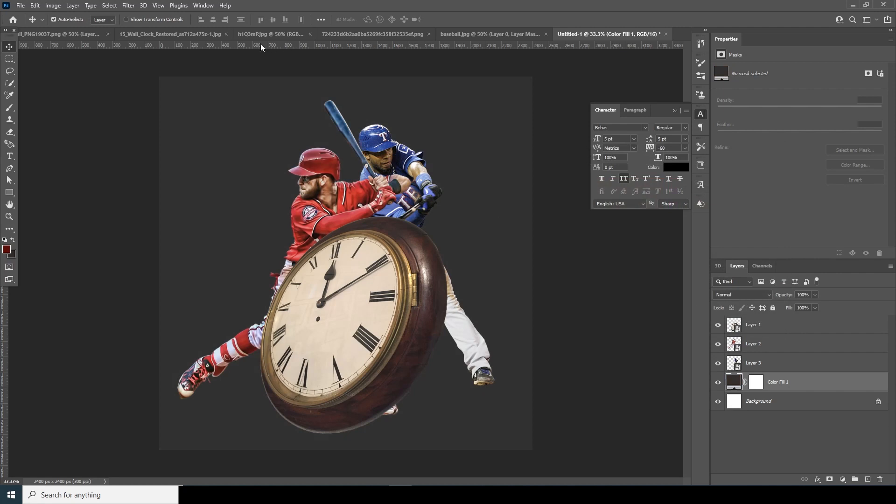
Copy the torn newspaper image into the composition directly above the color fill layer.
click(260, 37)
drag(593, 77, 568, 77)
click(444, 192)
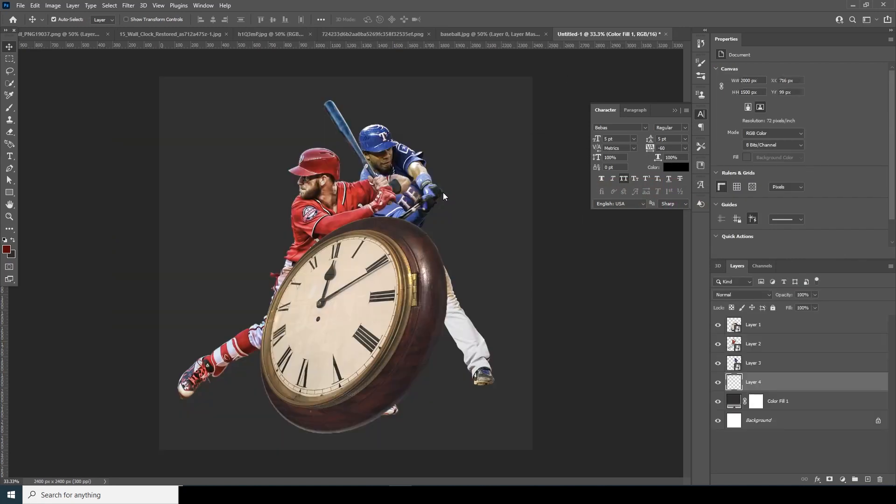
Enlarge the newspaper layer to about 3381 x 2535 px and position it to cover the whole canvas.
key(ctrl+t)
drag(478, 276, 367, 259)
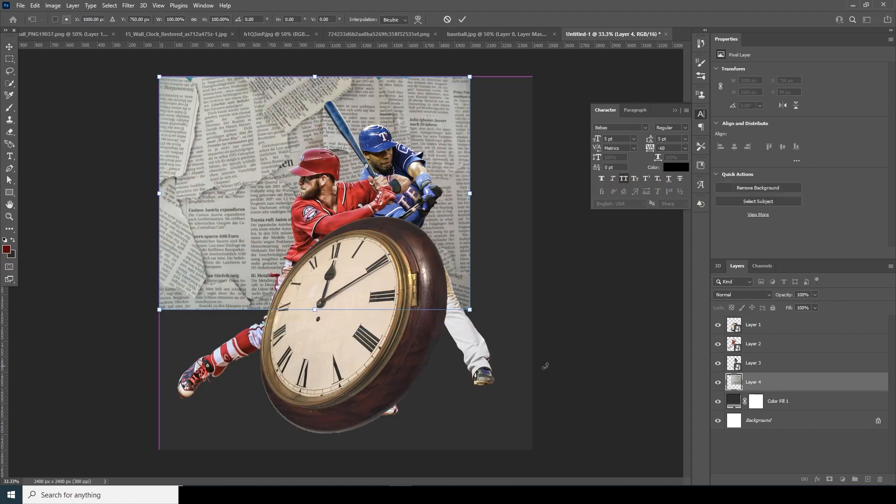
drag(470, 310, 541, 364)
drag(461, 326, 480, 412)
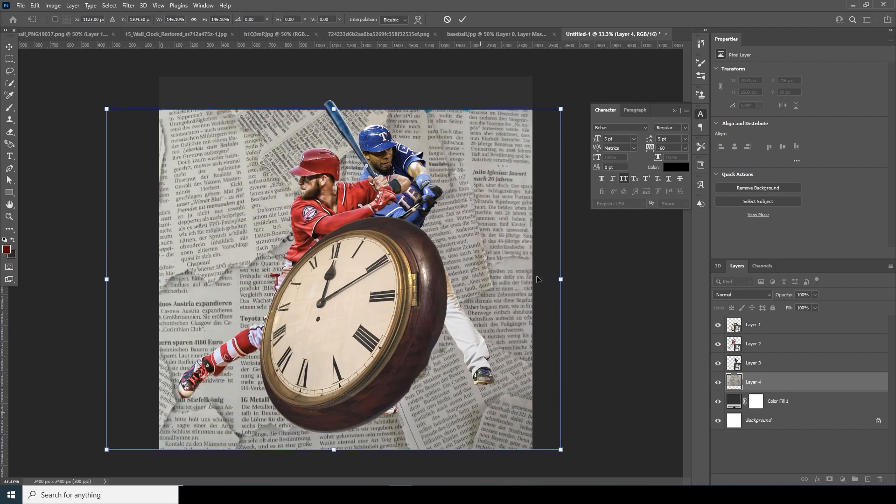
drag(560, 109, 589, 88)
mouse_move(476, 194)
mouse_down()
mouse_move(476, 166)
mouse_move(479, 178)
mouse_up()
drag(590, 452, 601, 460)
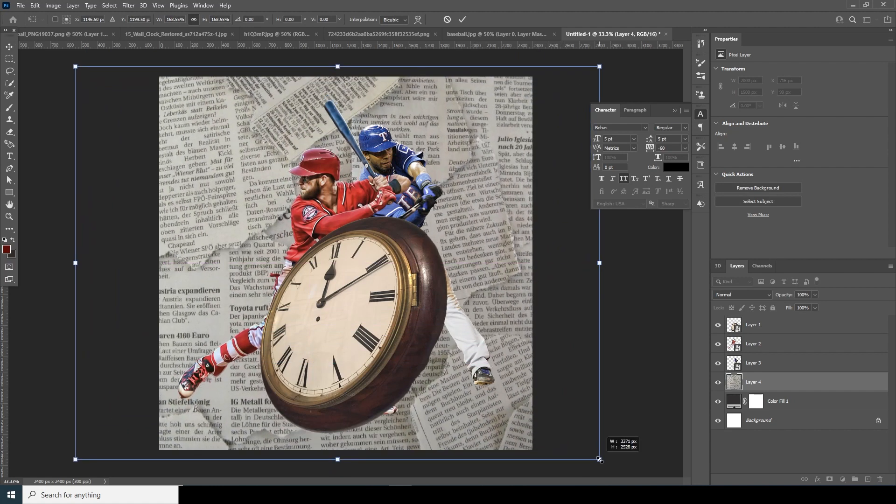
drag(490, 351, 499, 351)
key(Return)
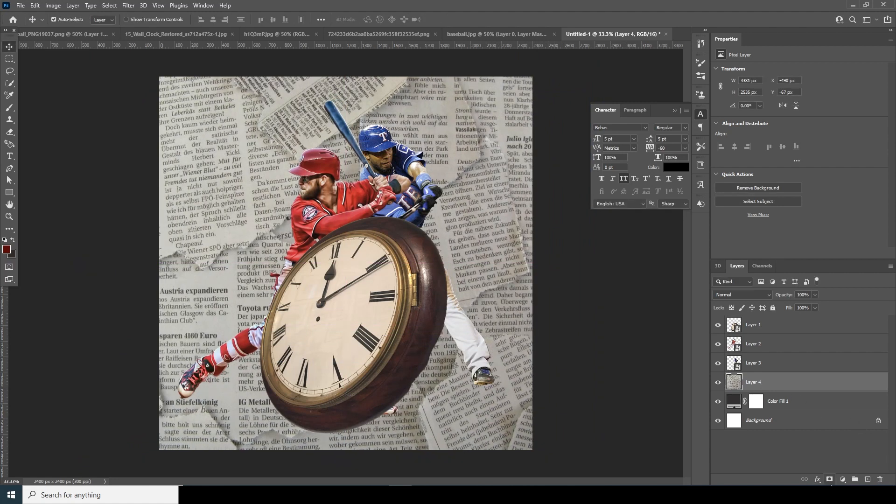
Add an inverted black mask to the newspaper layer and choose the first 675 px Dried Blood Splatters brush from the Watercolor Splatters set.
click(829, 479)
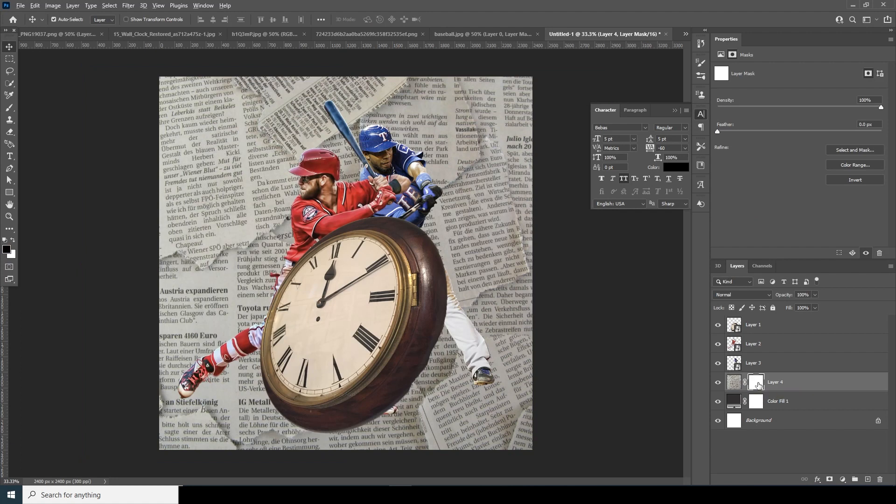
key(ctrl+i)
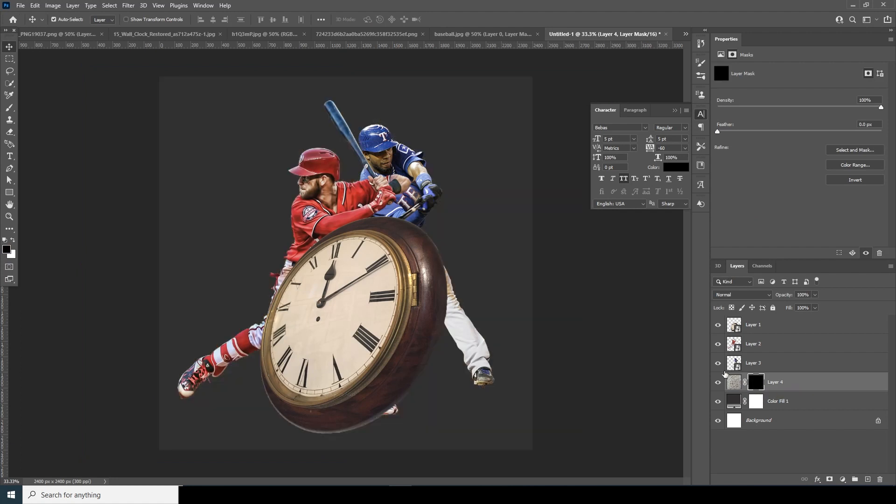
click(9, 110)
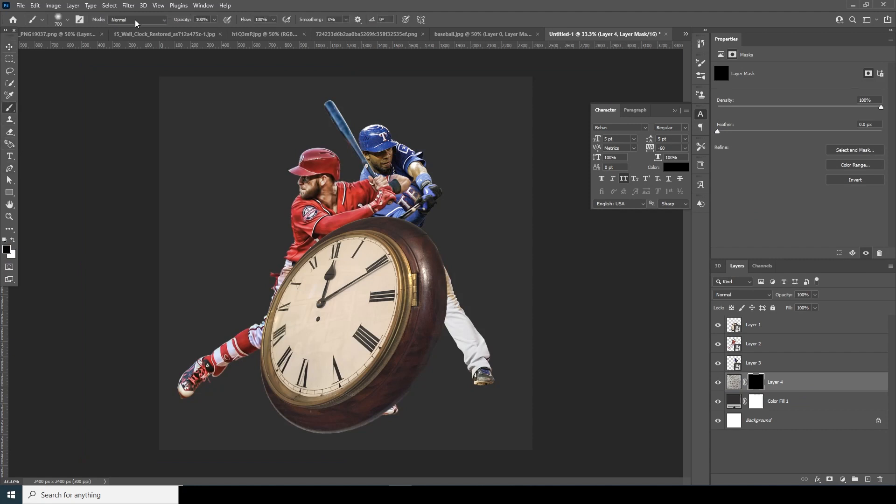
click(68, 20)
drag(115, 134, 118, 183)
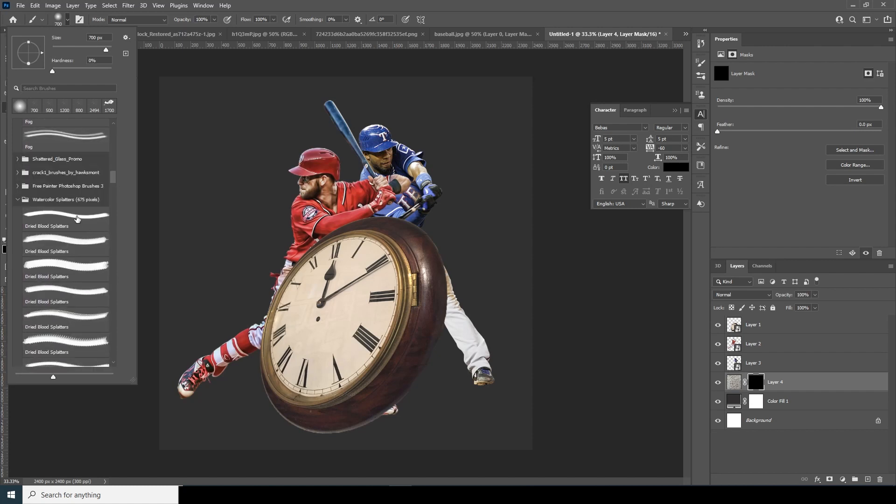
click(76, 216)
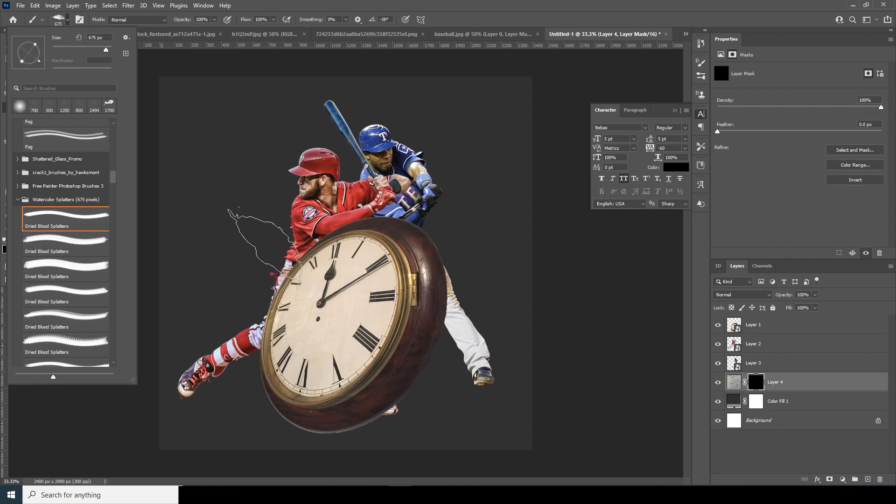
Enlarge the Dried Blood Splatters brush and stamp white on the mask to reveal newspaper beside the red batter.
click(265, 247)
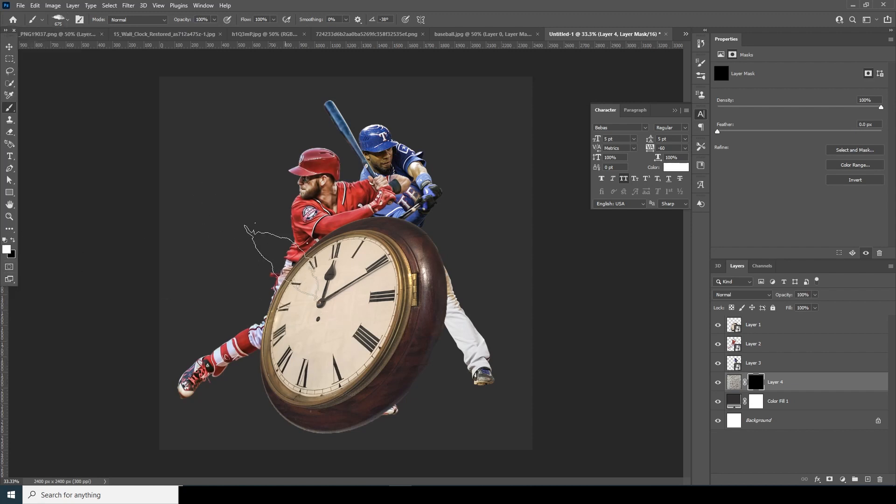
key(bracketright)
key(bracketright)
key(bracketright)
key(bracketright)
key(bracketright)
key(bracketright)
key(bracketright)
click(261, 245)
Reveal newspaper around the blue batter's leg and the lower-right corner in white, finishing with a 1300 px splatter brush.
key(bracketleft)
key(bracketleft)
key(bracketleft)
key(bracketleft)
click(459, 338)
key(bracketright)
key(bracketright)
key(bracketright)
key(bracketright)
click(541, 378)
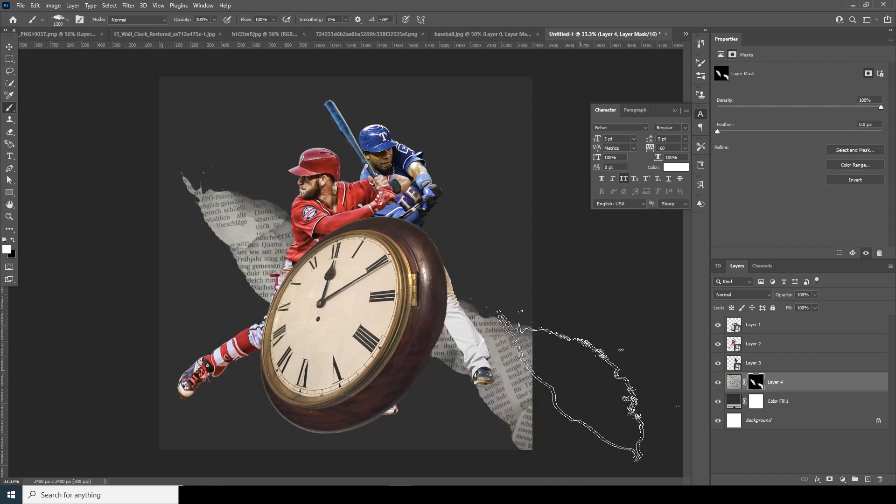
click(466, 369)
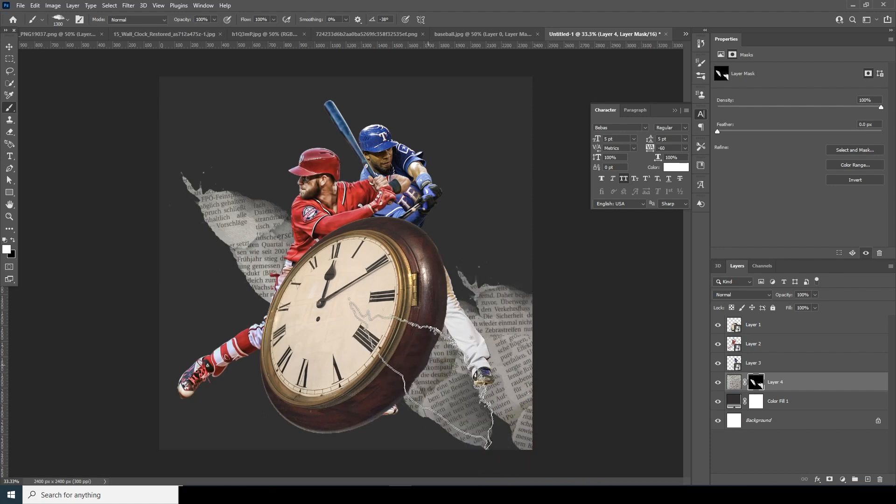
Fade both newspaper patches by painting black over their edges on the mask with the 1300 px splatter brush.
click(14, 241)
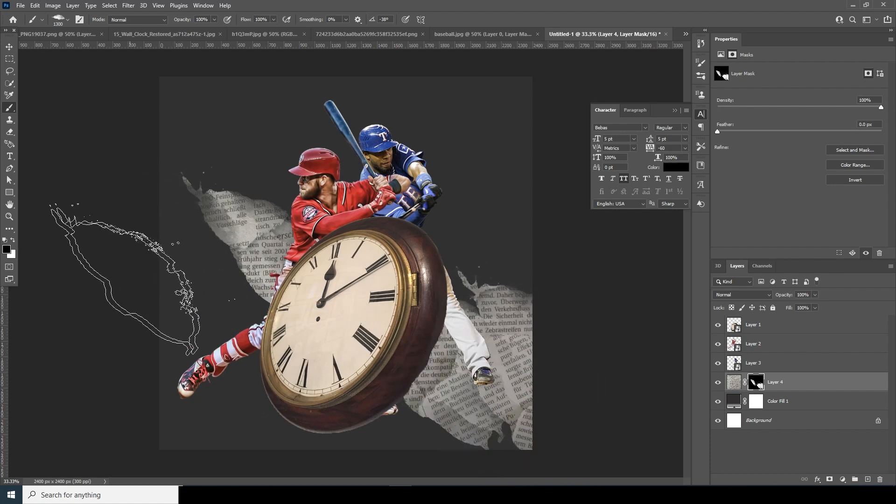
mouse_move(269, 199)
mouse_down()
mouse_move(226, 168)
mouse_move(146, 151)
mouse_move(324, 266)
mouse_move(501, 411)
mouse_move(467, 406)
mouse_move(513, 327)
mouse_move(576, 372)
mouse_up()
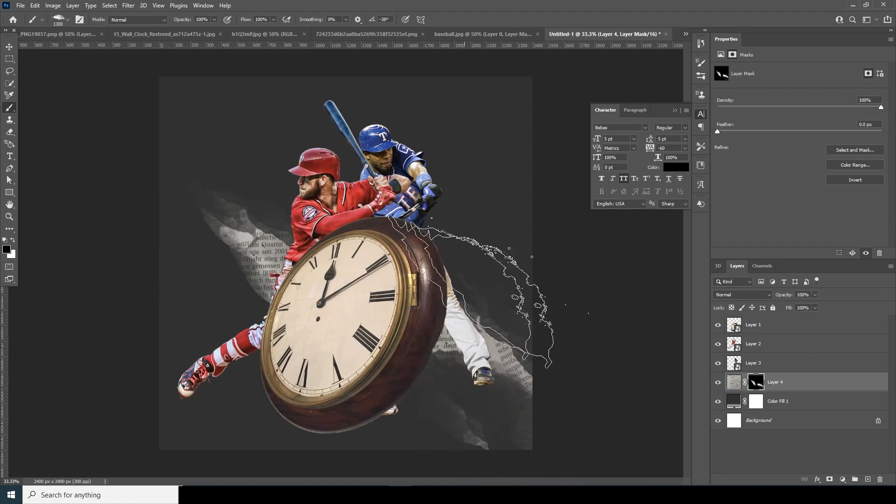
Choose the fourth Dried Blood Splatters brush, enlarge it and reveal newspaper in white toward the canvas's upper-left corner.
click(63, 21)
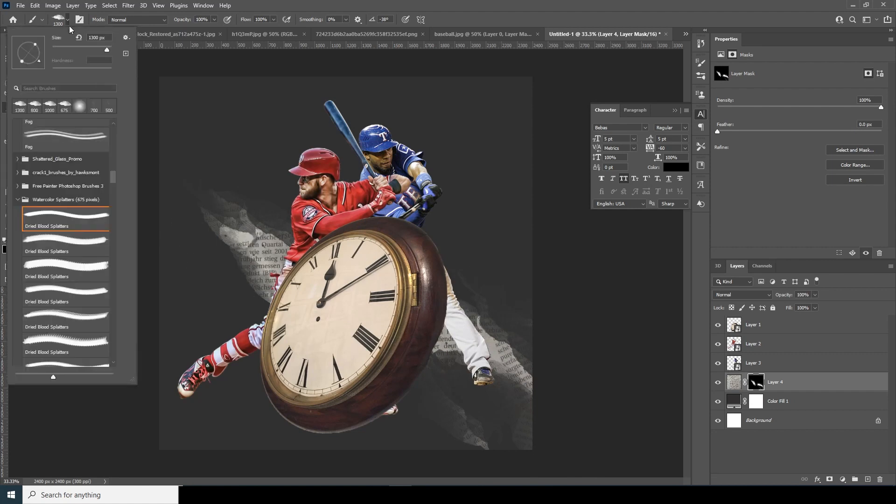
click(92, 268)
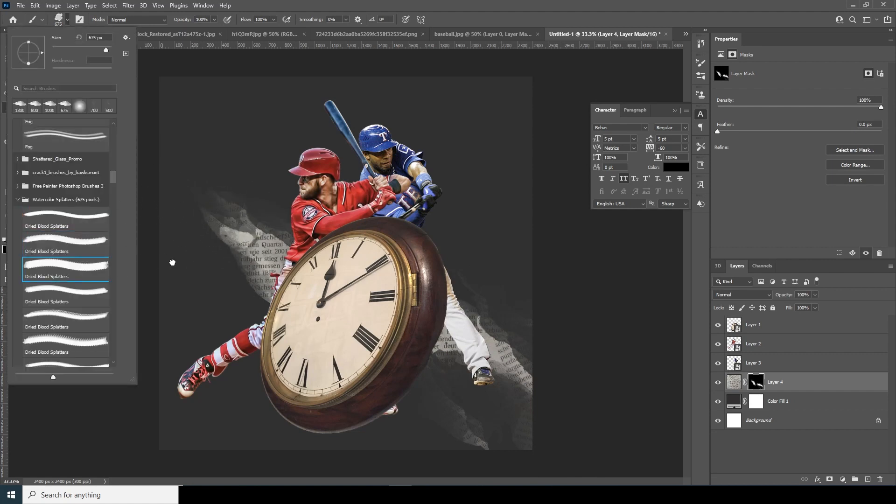
click(82, 294)
click(279, 215)
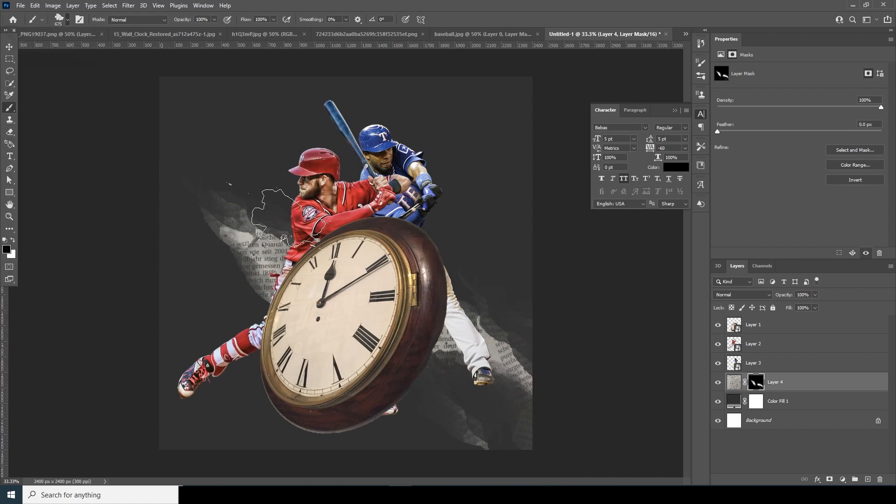
click(14, 241)
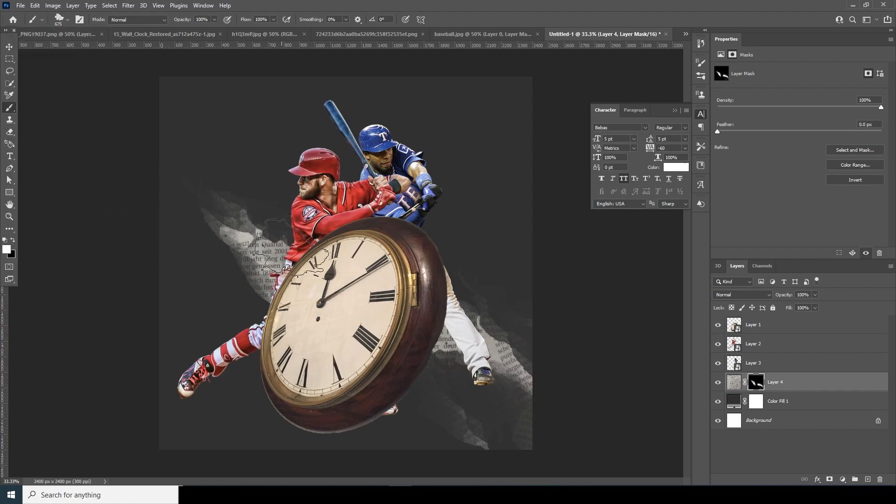
click(288, 251)
key(bracketright)
key(bracketright)
key(bracketright)
key(bracketright)
key(bracketright)
click(135, 105)
Enlarge the brush up to 2000 px and reveal large newspaper patches on both sides of the batters and behind the front leg.
key(bracketright)
key(bracketright)
key(bracketright)
key(bracketright)
key(bracketright)
key(bracketright)
key(bracketright)
key(bracketright)
key(bracketright)
click(206, 180)
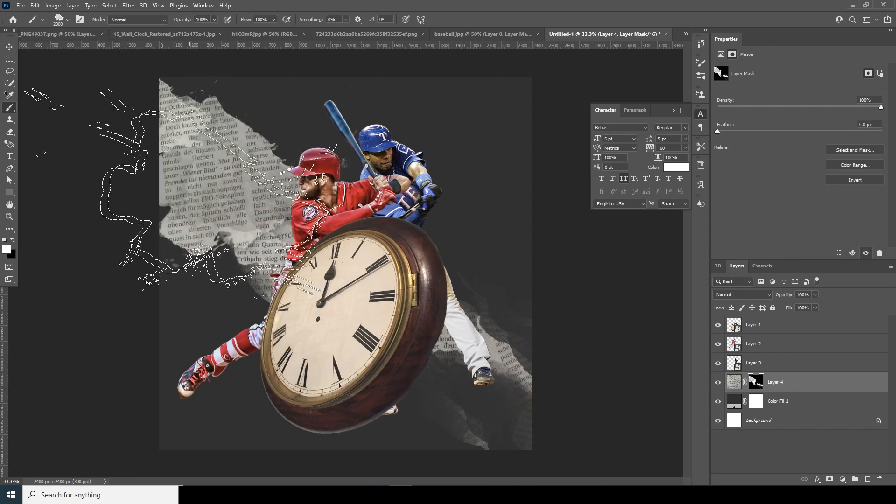
click(439, 195)
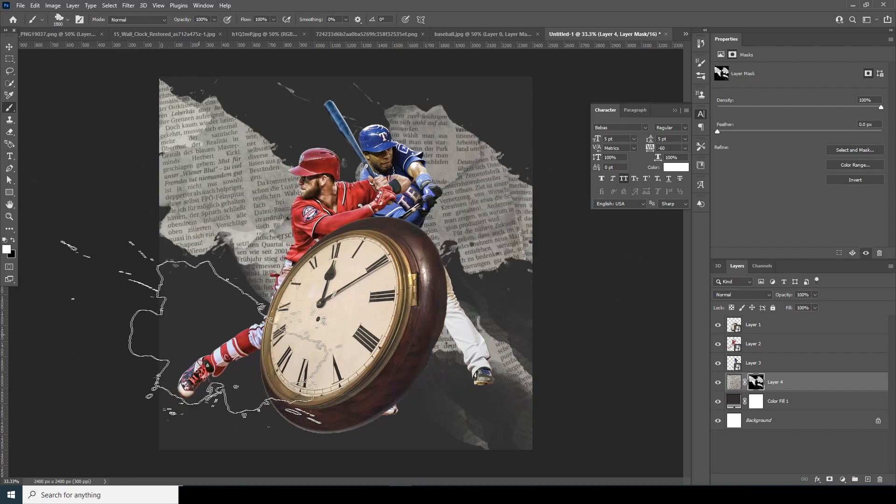
click(270, 349)
Reduce the brush to 1500 px and smaller and knock back the upper-left newspaper patch with black.
key(bracketleft)
key(bracketleft)
key(bracketleft)
key(bracketleft)
key(bracketleft)
click(13, 240)
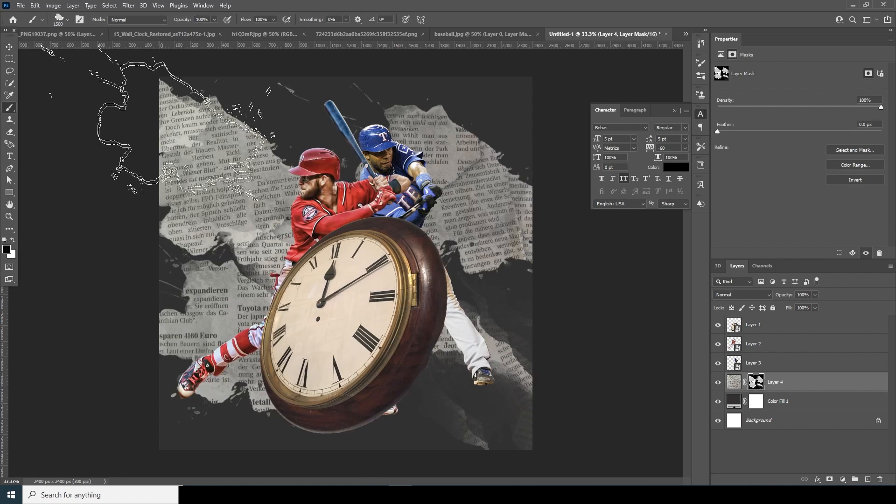
click(157, 121)
key(bracketleft)
key(bracketleft)
key(bracketleft)
key(bracketleft)
click(250, 123)
Enlarge the black splatter brush to 1300 px and break up the newspaper patches left of the red batter.
key(bracketright)
key(bracketright)
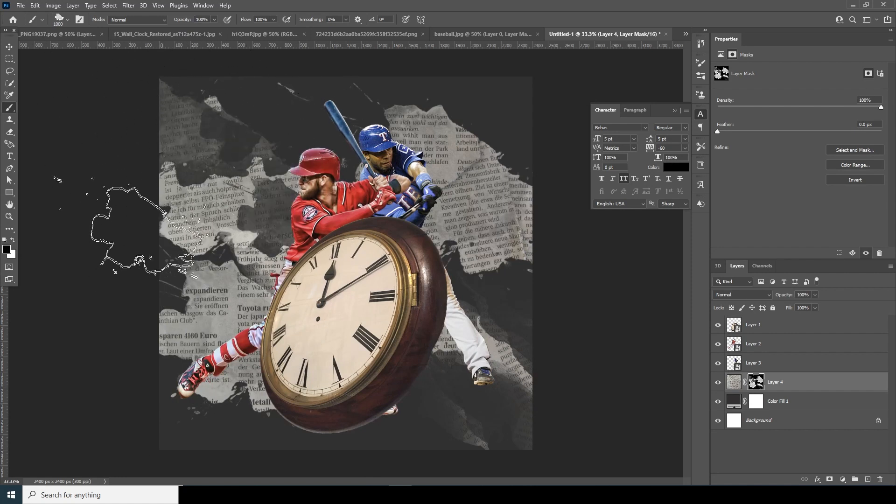
click(205, 222)
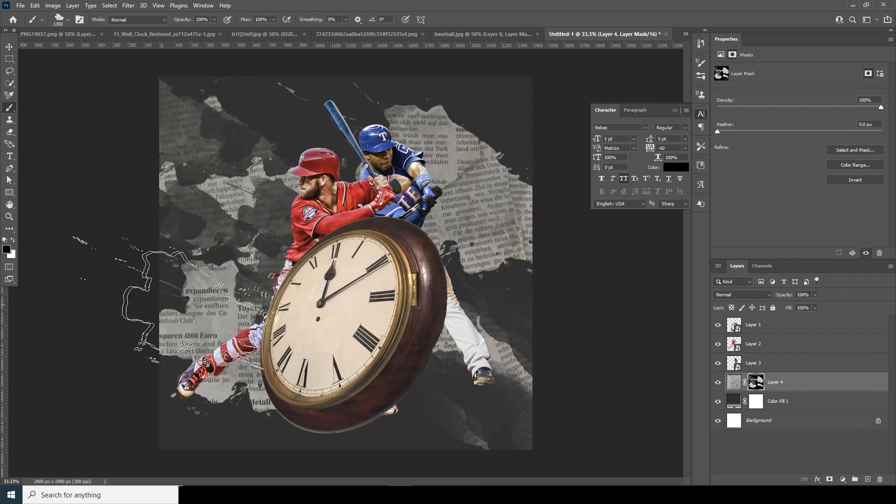
click(177, 294)
Knock back the newspaper behind the blue batter with black and enlarge the brush to 1600 px.
click(495, 262)
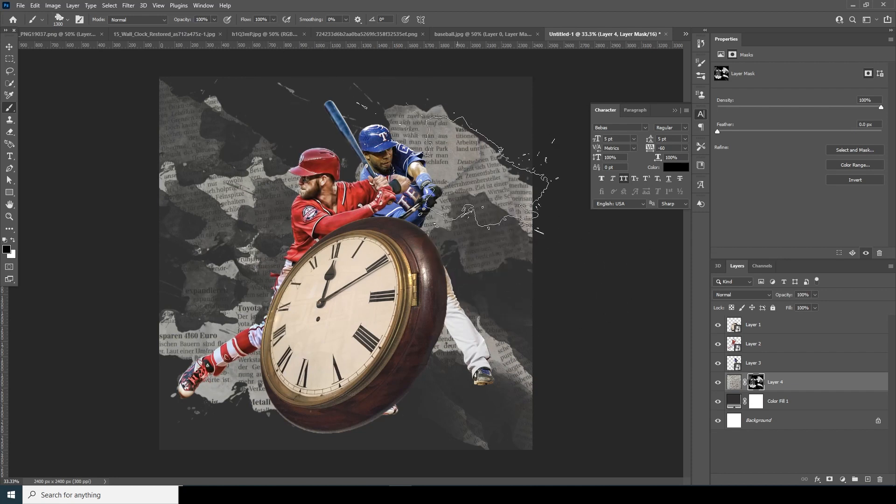
click(438, 138)
key(bracketright)
key(bracketright)
key(bracketright)
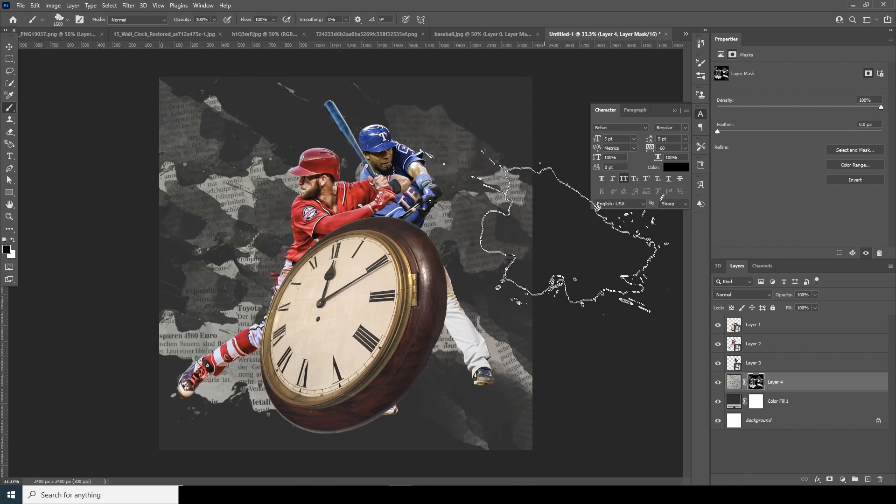
Set the brush opacity to 41% and fade the newspaper around the red batter's front leg with black.
click(214, 19)
drag(192, 32, 189, 32)
key(bracketleft)
key(bracketleft)
key(bracketleft)
key(bracketleft)
key(bracketleft)
key(bracketleft)
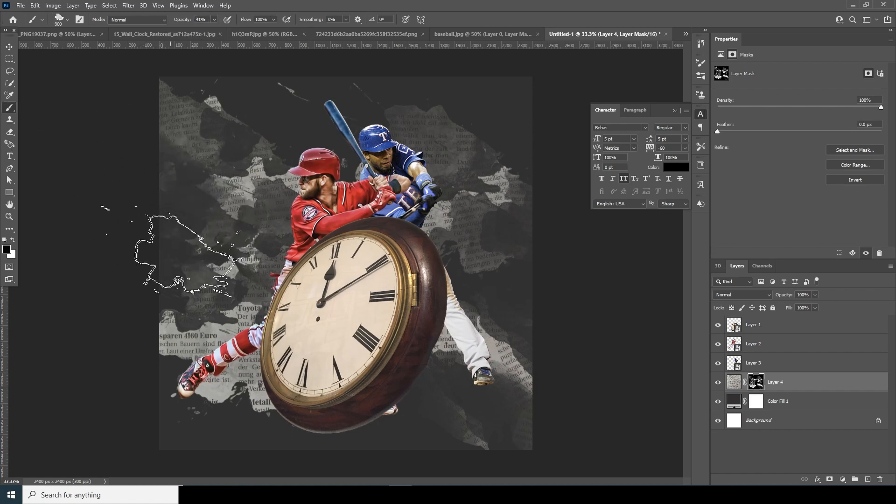
key(bracketright)
key(bracketright)
click(133, 320)
click(157, 308)
click(201, 301)
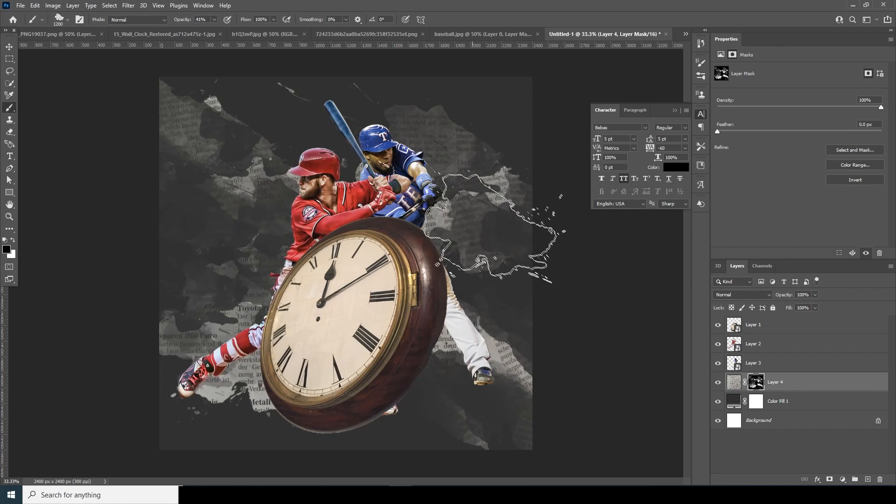
Choose the first Dried Blood Splatters brush, enlarge it to 1200 px and fade the newspaper patches across the whole canvas in black.
click(66, 19)
click(90, 218)
key(bracketright)
key(bracketright)
key(bracketright)
key(bracketright)
key(bracketright)
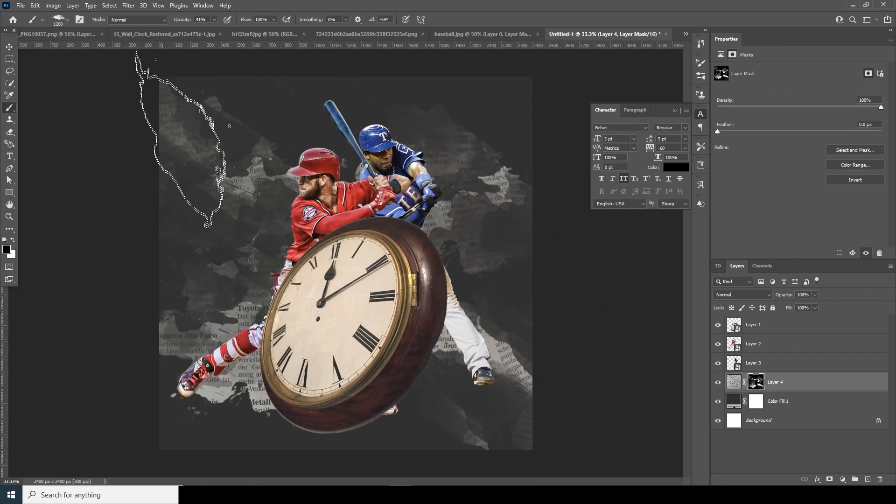
click(182, 139)
click(289, 187)
click(210, 329)
click(493, 187)
click(270, 135)
click(259, 395)
click(461, 419)
Rotate the splatter brush to -41° and reveal a newspaper streak in white near the upper-left corner.
key(x)
click(68, 20)
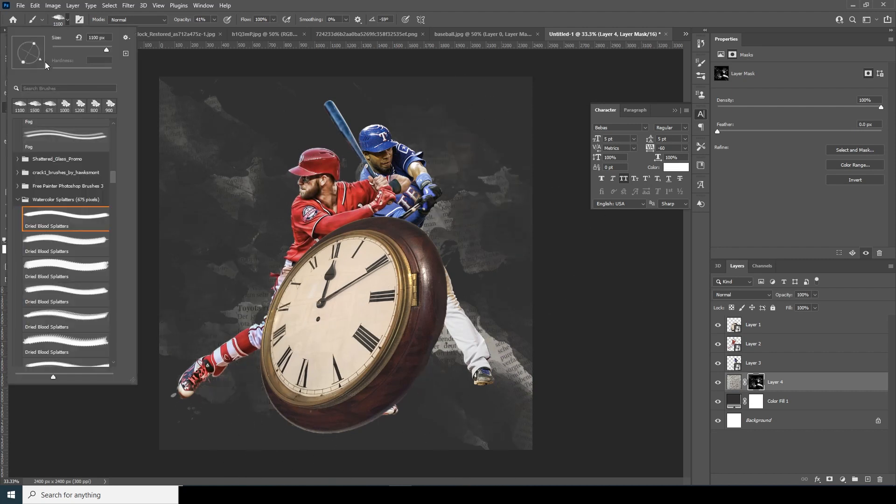
drag(41, 66, 46, 62)
click(192, 113)
Trim the upper-left streak and the right-side patches with black using the 1000 px splatter brush at 100% opacity.
key(x)
click(214, 20)
key(bracketleft)
click(154, 118)
click(210, 119)
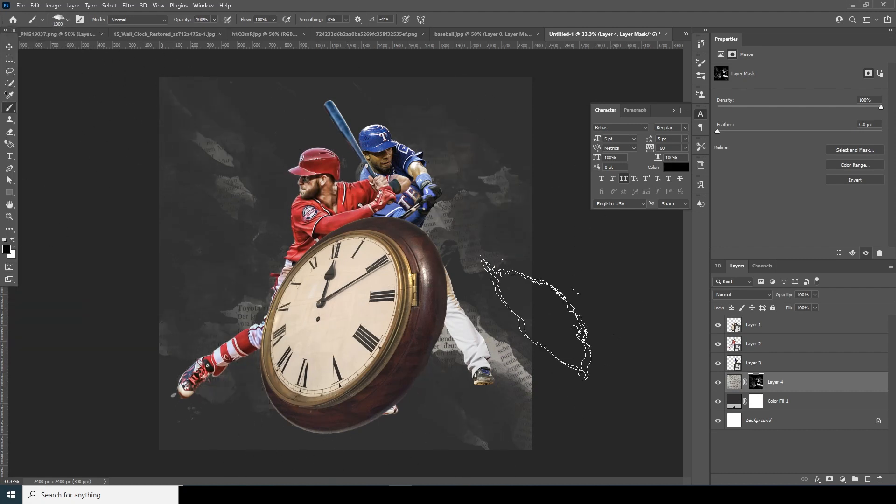
click(527, 298)
click(504, 180)
Choose the fifth Dried Blood Splatters brush, enlarge it to 1300 px and reveal newspaper in white around the red batter's front leg.
click(67, 20)
click(66, 326)
click(243, 296)
click(13, 240)
click(240, 334)
key(bracketright)
key(bracketright)
key(bracketright)
key(bracketright)
key(bracketright)
key(bracketright)
key(bracketright)
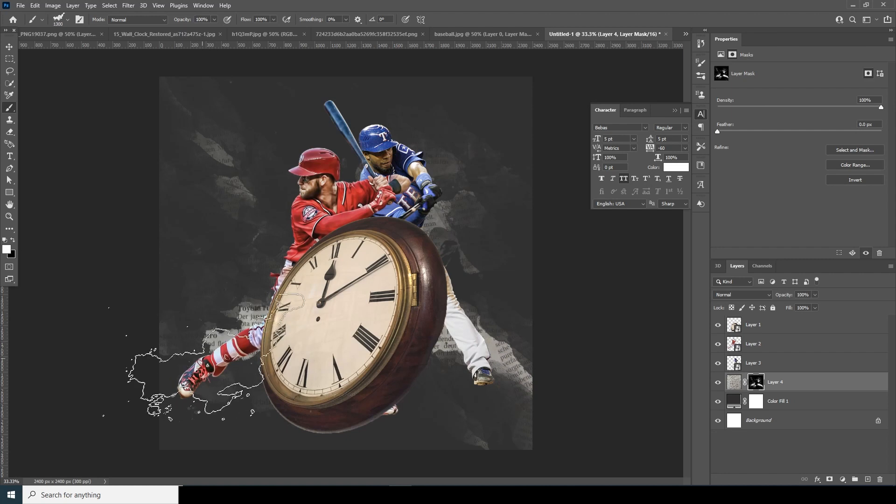
click(193, 373)
Reveal a newspaper patch in white near the upper-right edge and soften it with black at 58% opacity.
click(504, 142)
click(13, 239)
click(214, 19)
drag(219, 30, 196, 30)
click(494, 136)
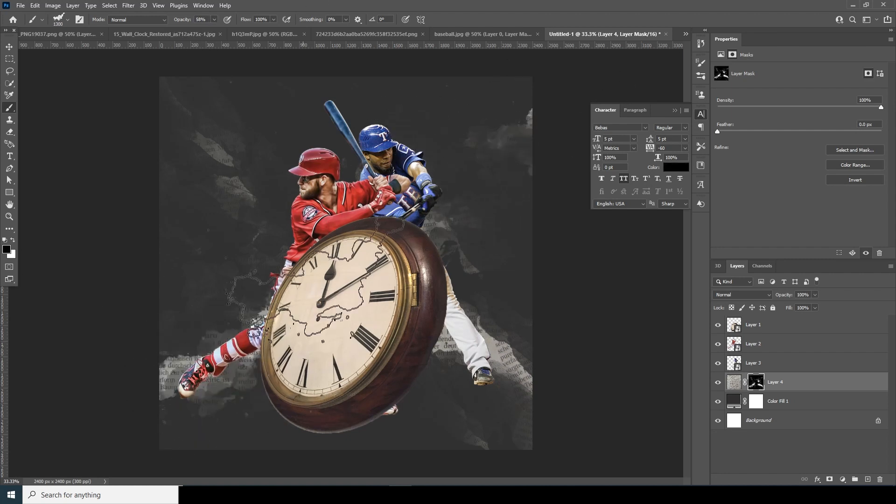
Add a layer mask to the clock layer and choose the 003_Explosion brush from the Explosion_Brushes 2 set.
click(736, 329)
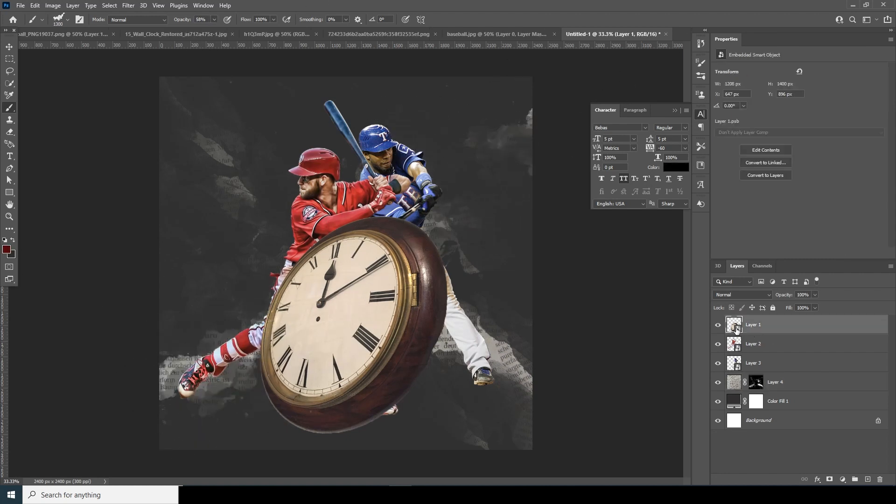
click(829, 480)
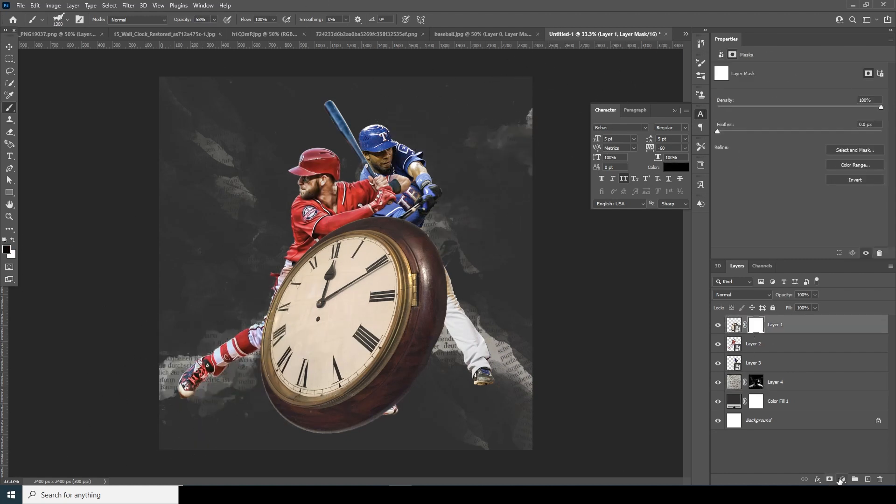
click(65, 24)
drag(111, 192, 111, 220)
click(87, 188)
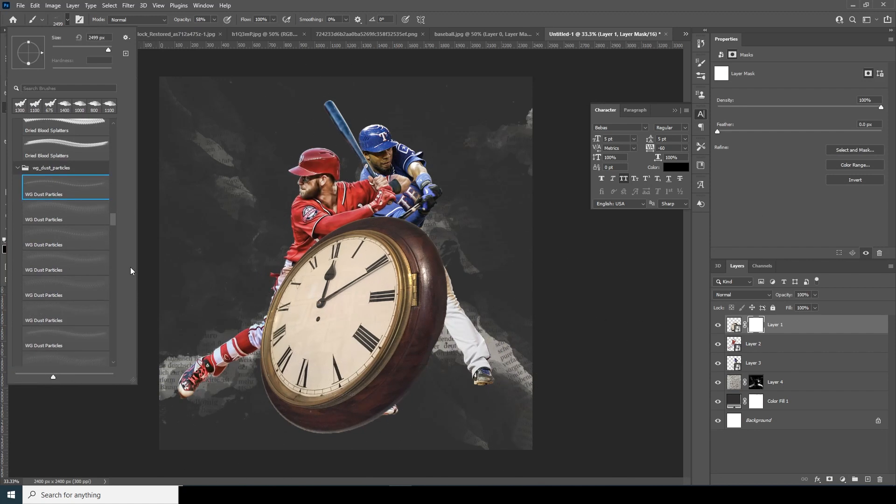
drag(112, 223, 114, 254)
click(96, 283)
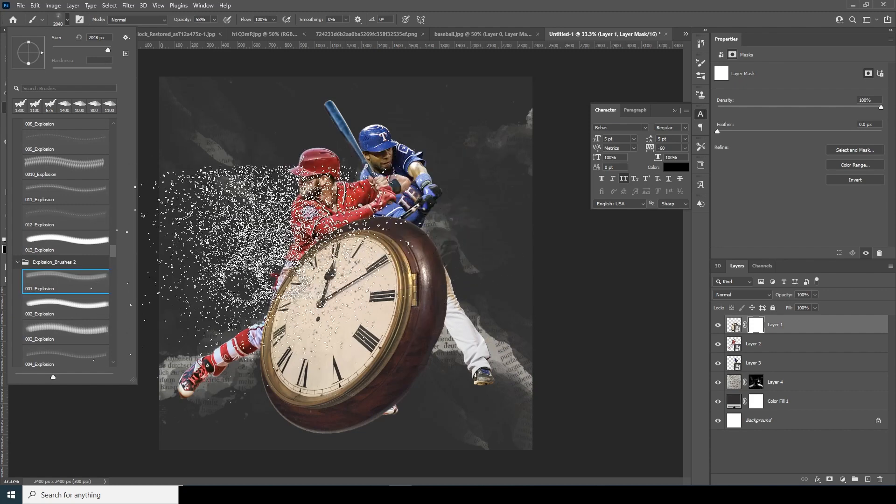
click(78, 309)
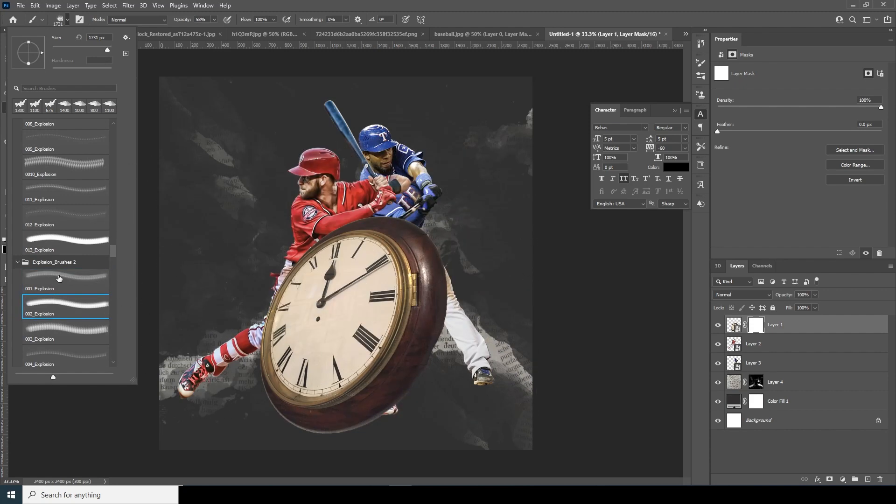
click(82, 347)
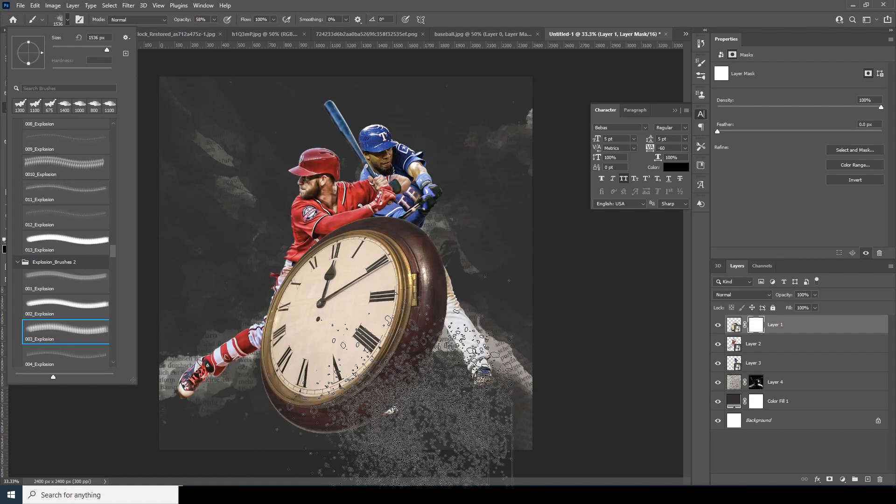
Reduce the explosion brush to 800 px and stamp black on the clock's mask at its lower-right rim.
click(758, 330)
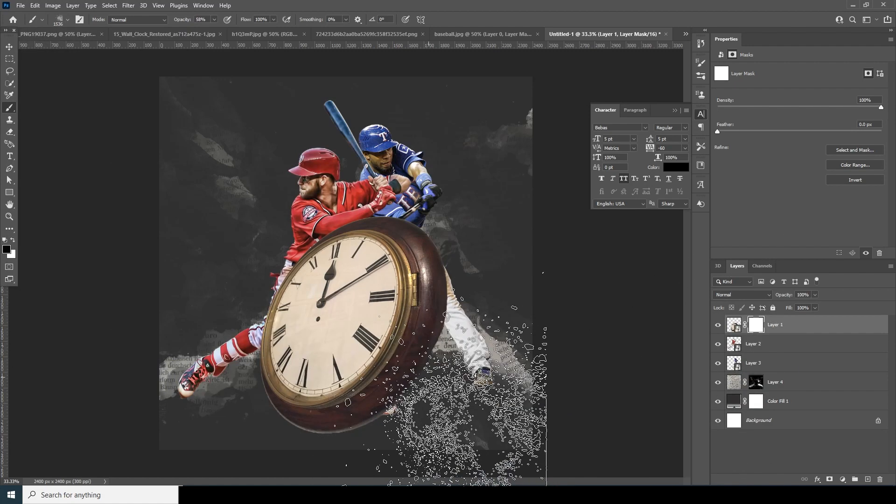
key(bracketleft)
key(bracketleft)
key(bracketleft)
key(bracketleft)
key(bracketleft)
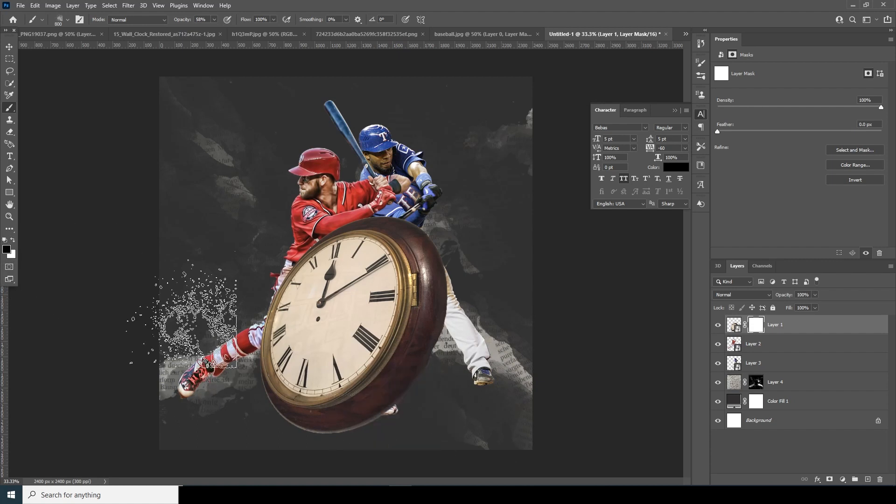
click(440, 377)
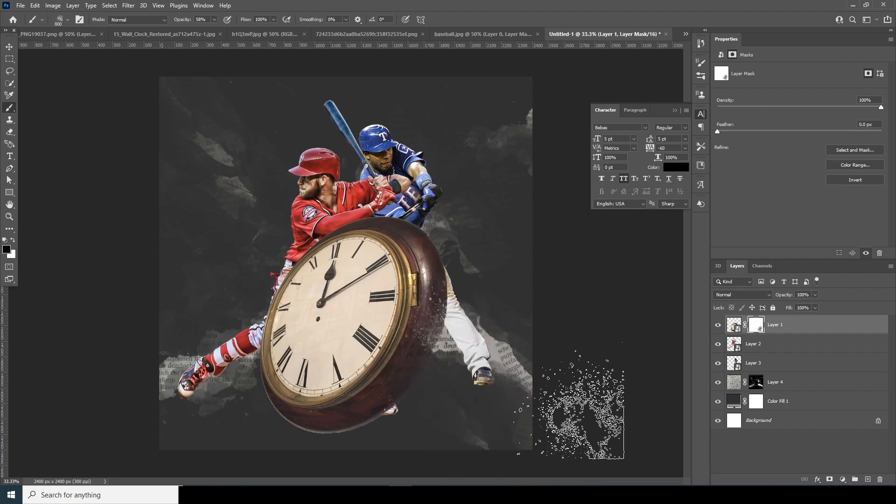
Enlarge the explosion brush to 1000 px and disperse the clock's right rim on the mask at 100% opacity.
key(bracketright)
key(bracketright)
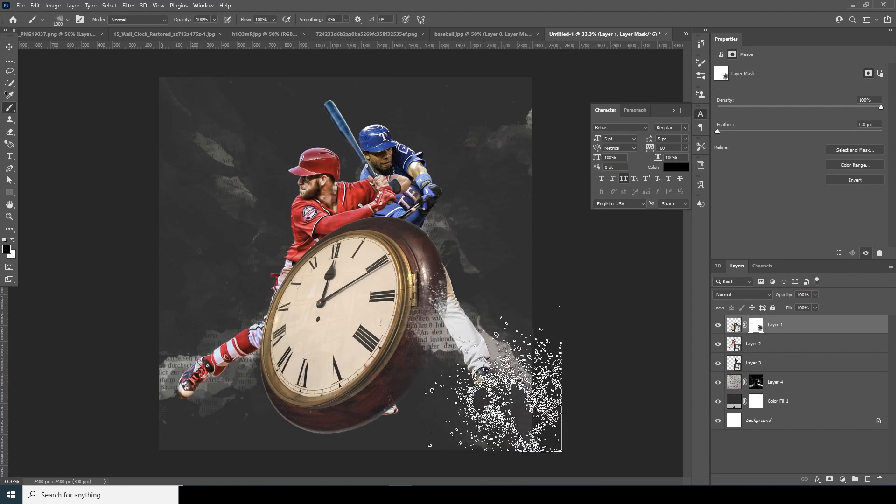
click(418, 289)
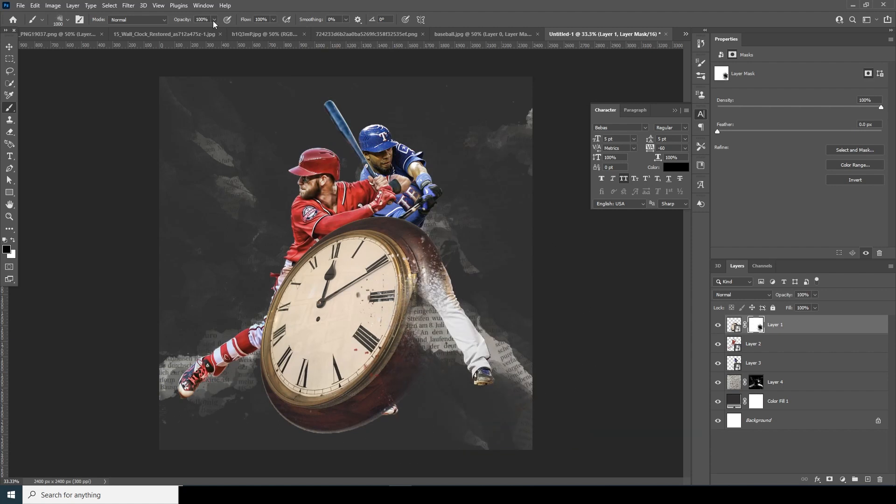
Rotate the explosion brush to -167°, disperse the clock's left rim on its mask and reduce the brush to 700 px.
click(68, 20)
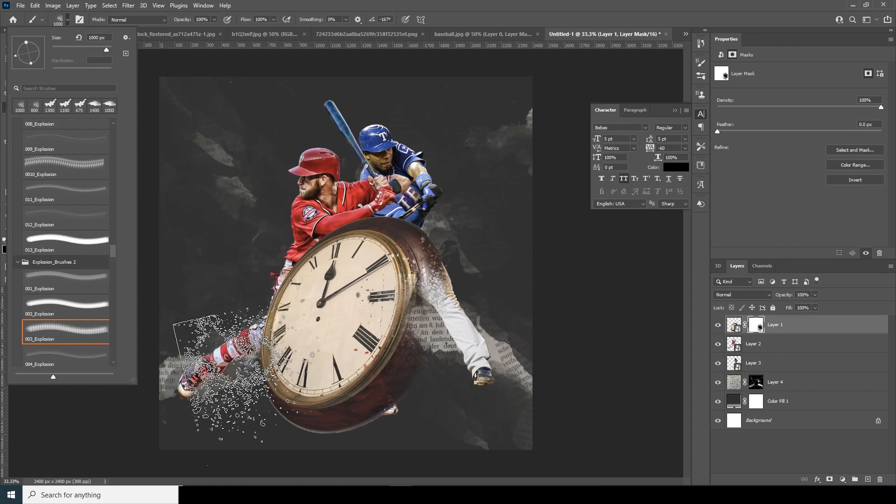
click(269, 391)
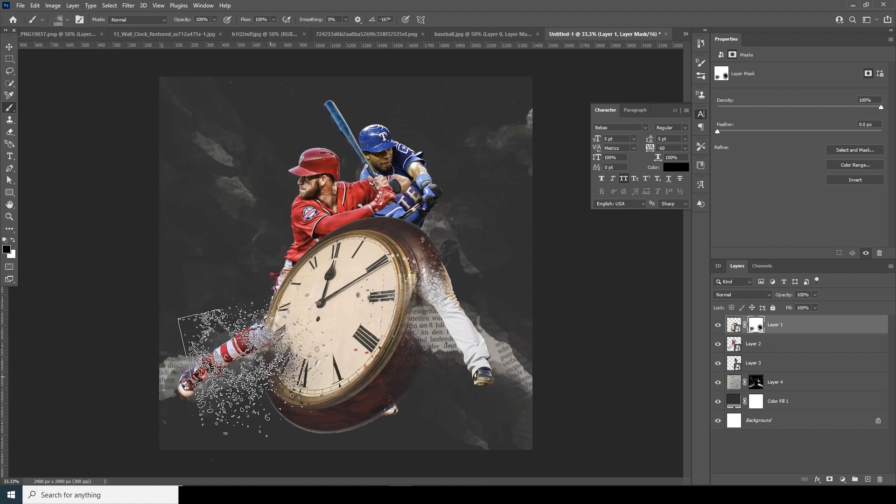
click(284, 343)
key(bracketleft)
key(bracketleft)
key(bracketleft)
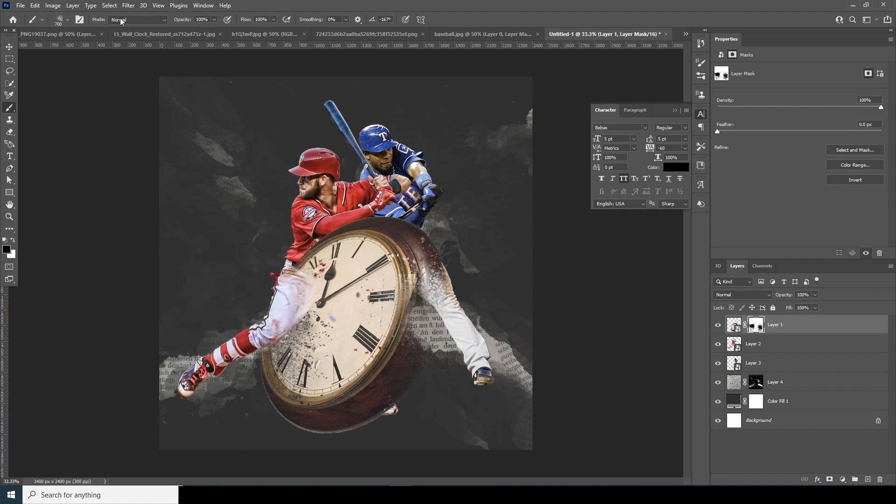
Choose the 004_Explosion brush from the Explosion_Brushes set.
click(67, 19)
drag(115, 253, 110, 239)
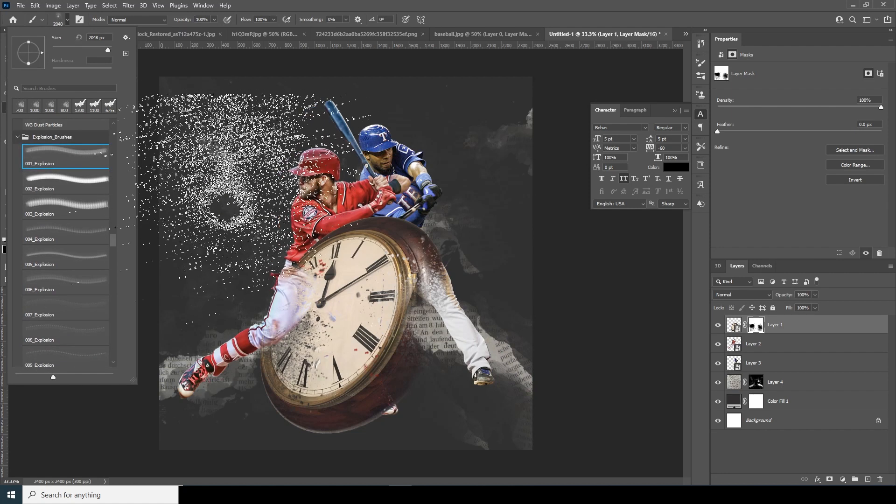
click(66, 180)
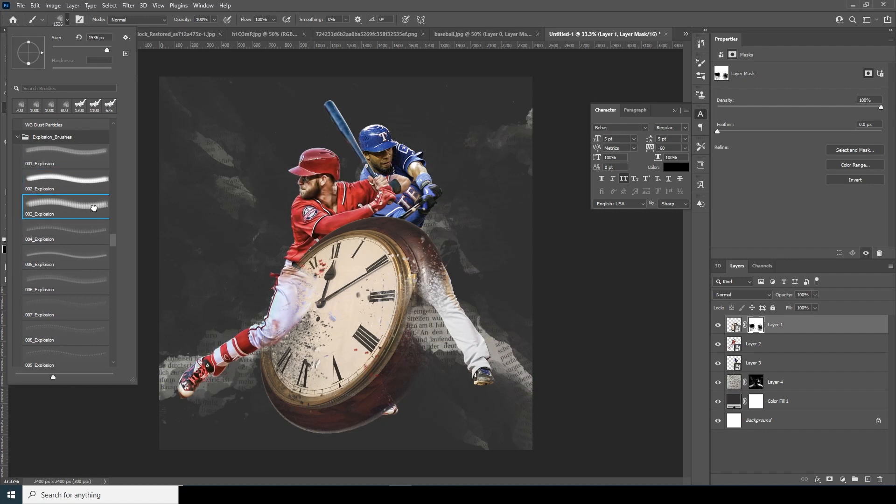
click(85, 235)
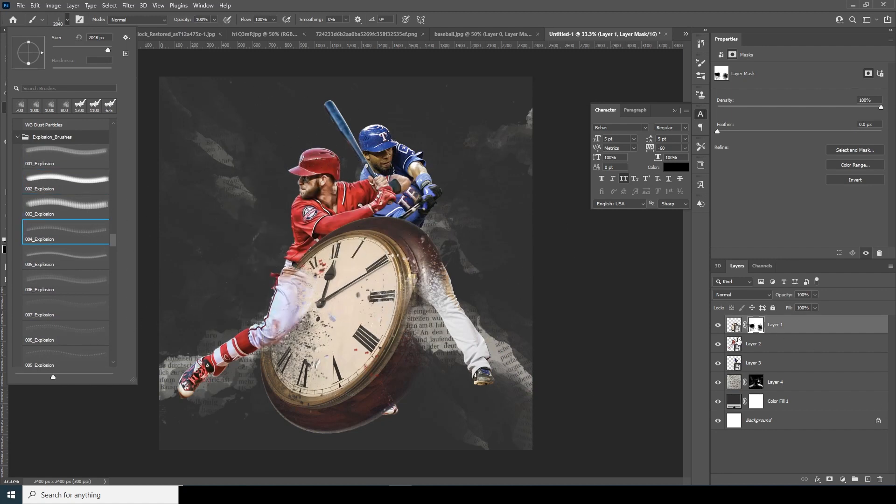
Add a new layer above Layer 4 and sample the clock face's cream as the brush colour.
click(734, 344)
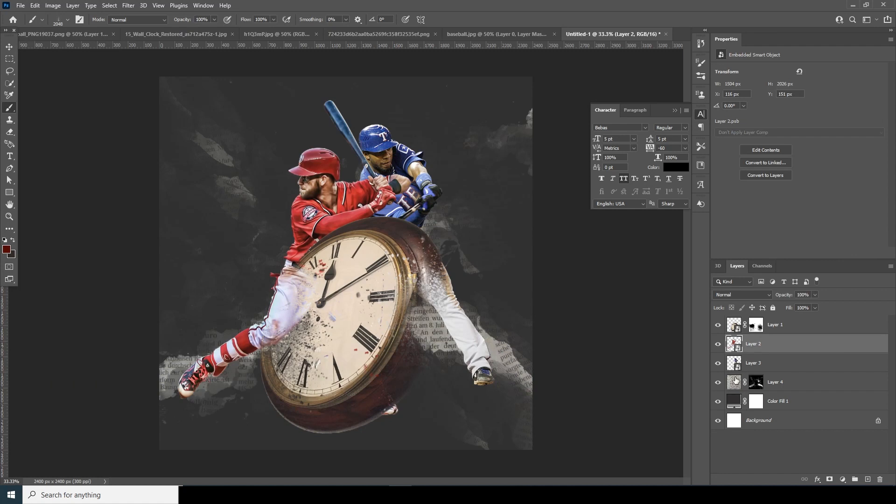
click(736, 380)
click(867, 479)
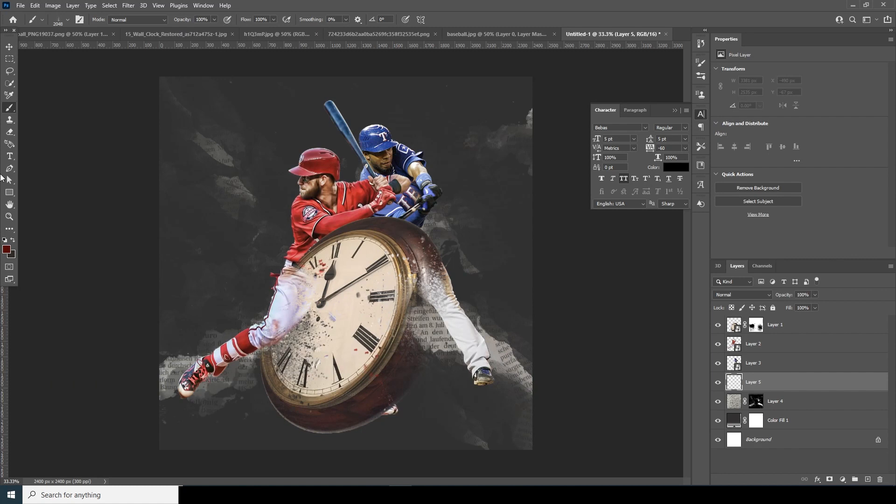
click(7, 249)
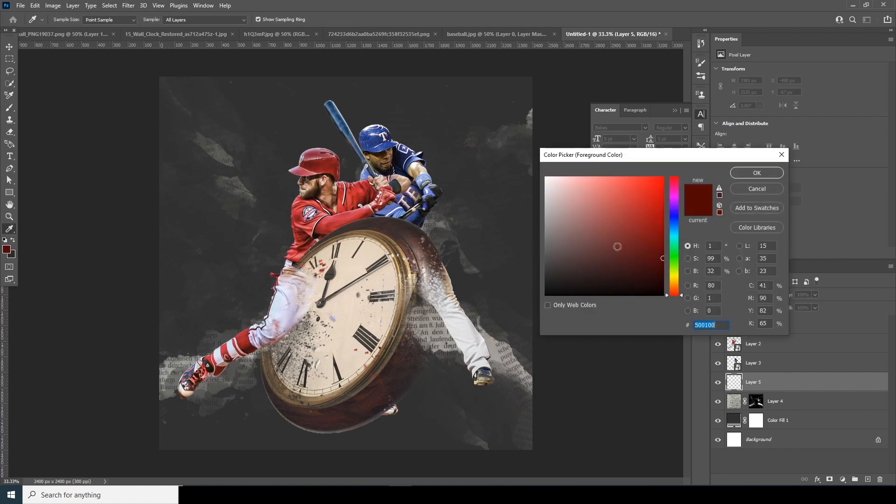
click(323, 286)
click(736, 175)
key(b)
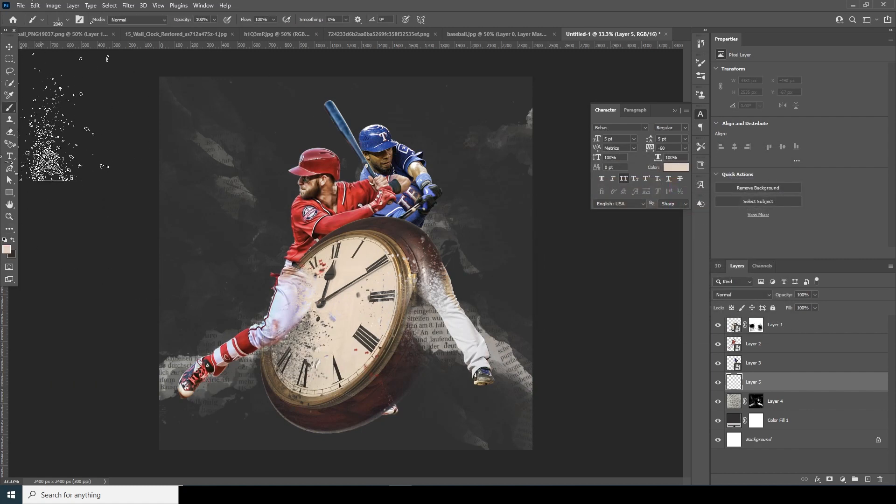
Rotate the brush to 46° and stamp cream particles beside the red batter's waist and legs on Layer 5.
click(63, 19)
drag(39, 46, 39, 45)
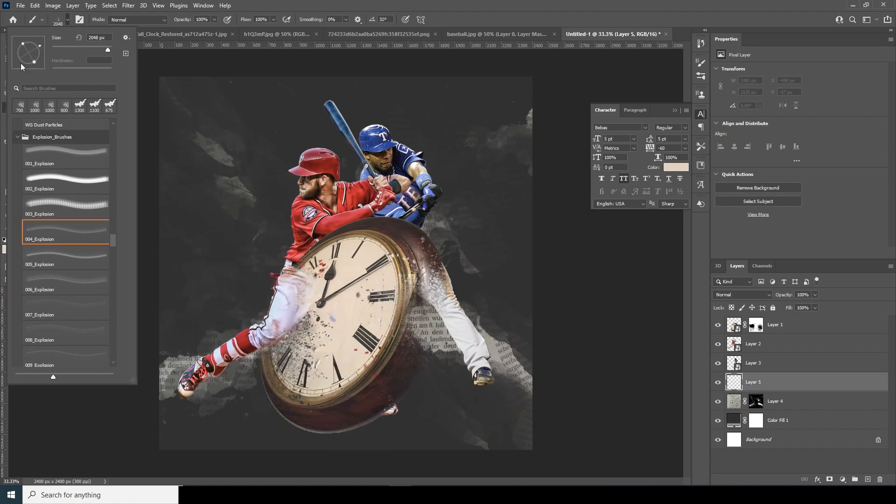
drag(38, 43, 37, 43)
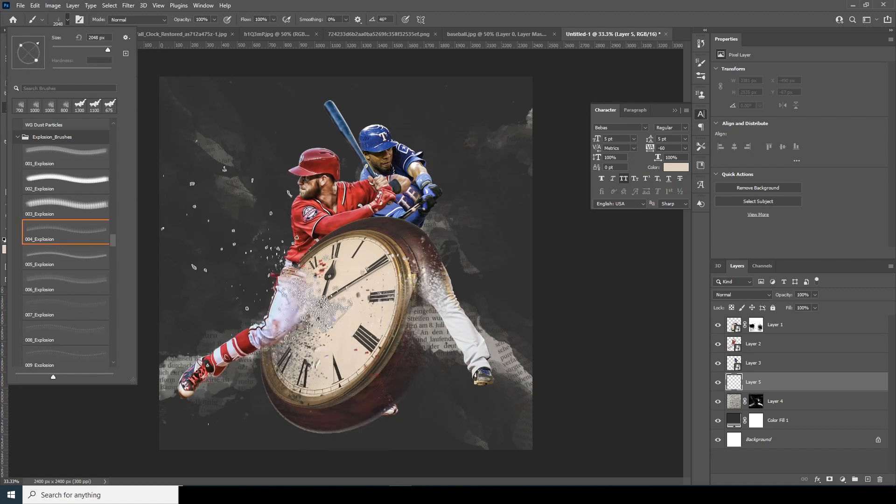
click(241, 222)
click(236, 294)
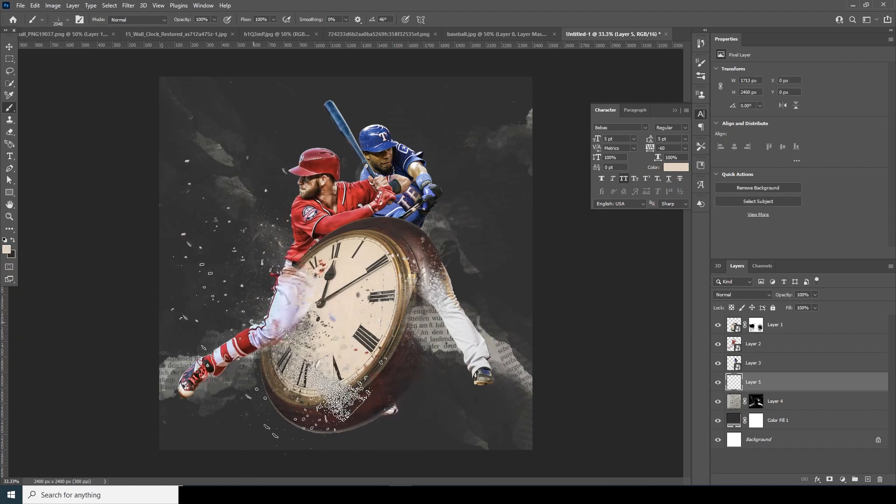
click(242, 277)
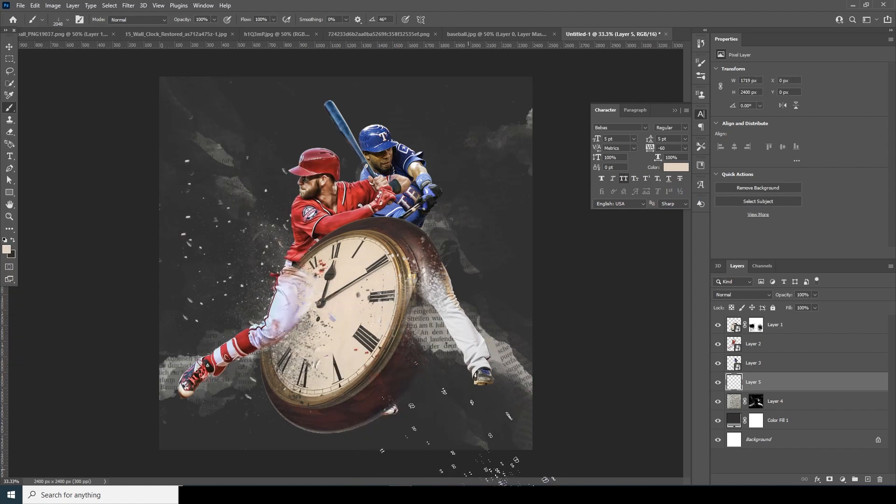
Add another particle layer above Layer 5 and stamp particles beside the clock's right rim in a dark brown sampled from the clock.
key(ctrl+shift+alt+n)
right_click(18, 73)
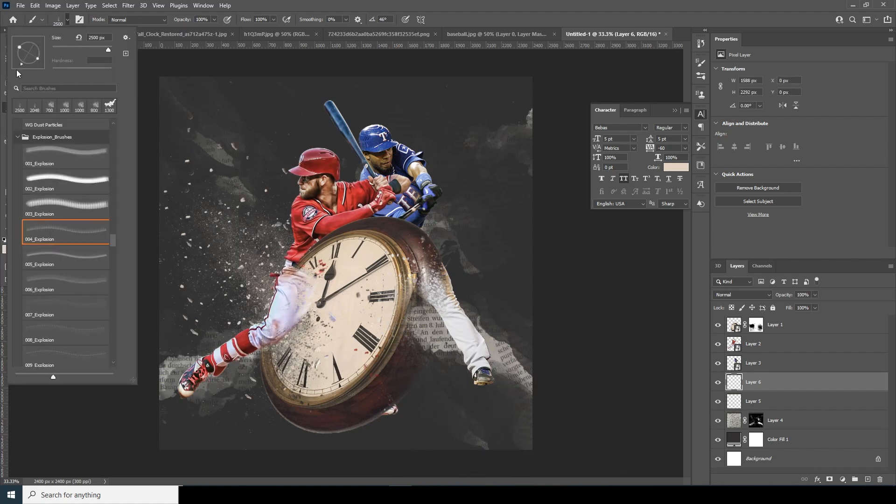
click(4, 249)
click(431, 254)
click(756, 173)
click(461, 259)
Add a new layer above the clock layer and stamp dark brown particles over the clock's right and lower-right edge.
click(765, 344)
click(774, 325)
key(ctrl+shift+alt+n)
click(503, 289)
click(451, 358)
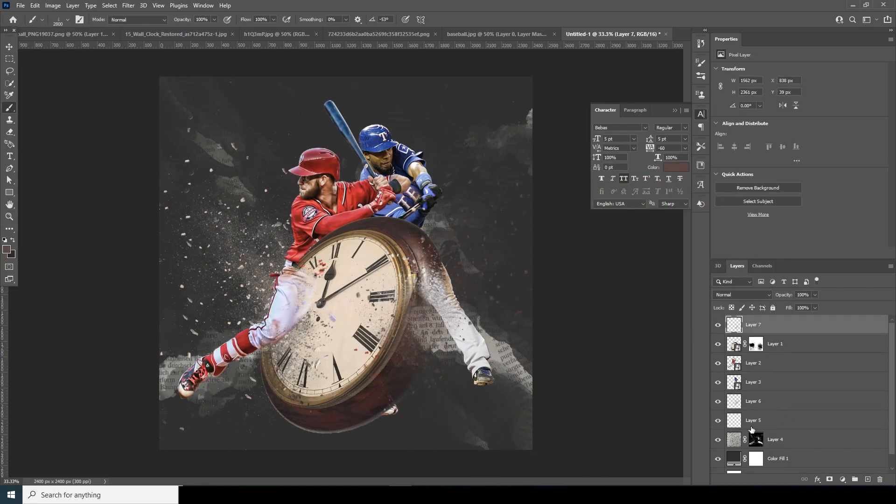
Add a layer between the clock and Layer 2, pick a pale off-white and stamp particles right of and below the clock.
click(765, 363)
key(ctrl+shift+alt+n)
click(6, 249)
click(368, 276)
click(549, 188)
click(757, 173)
click(459, 242)
click(368, 357)
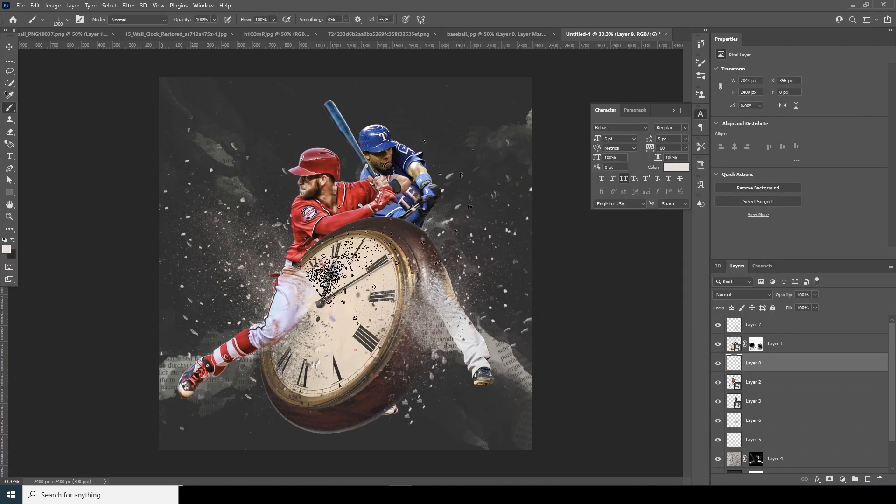
Reduce the eraser to 900 px and erase the pale particles around the blue batter and the poster's upper-right area.
key(e)
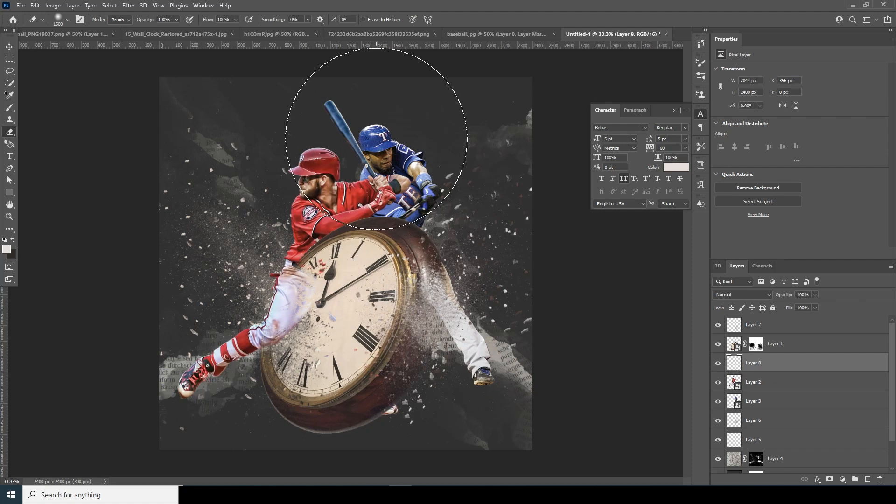
key(bracketleft)
key(bracketleft)
key(bracketleft)
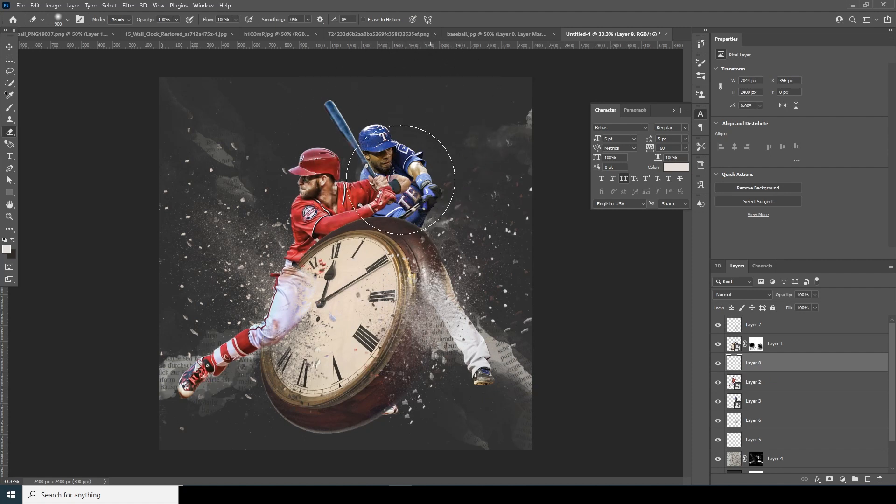
mouse_move(471, 164)
mouse_down()
mouse_move(478, 135)
mouse_move(509, 119)
mouse_up()
mouse_move(590, 347)
mouse_down()
mouse_move(546, 326)
mouse_move(534, 337)
mouse_move(556, 313)
mouse_move(534, 292)
mouse_move(544, 291)
mouse_move(529, 305)
mouse_move(542, 275)
mouse_move(524, 287)
mouse_move(485, 187)
mouse_move(449, 193)
mouse_up()
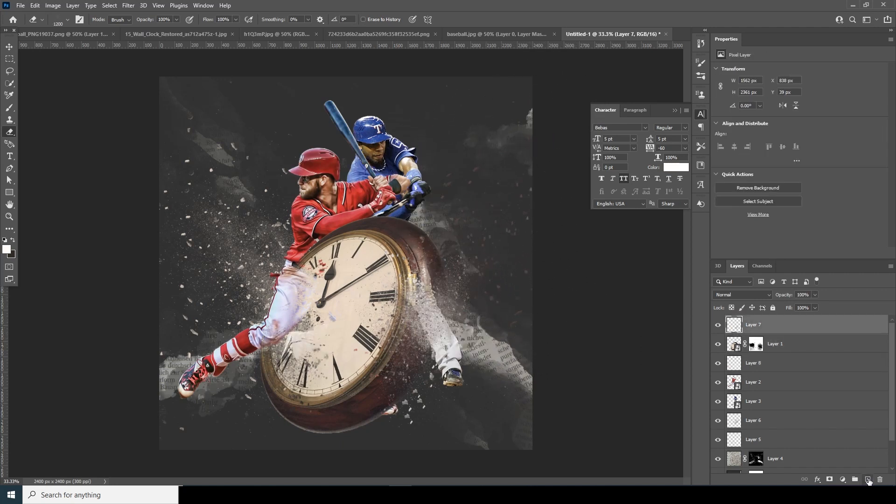
Add a new layer at the top of the stack and choose the 008_Explosion brush.
click(868, 479)
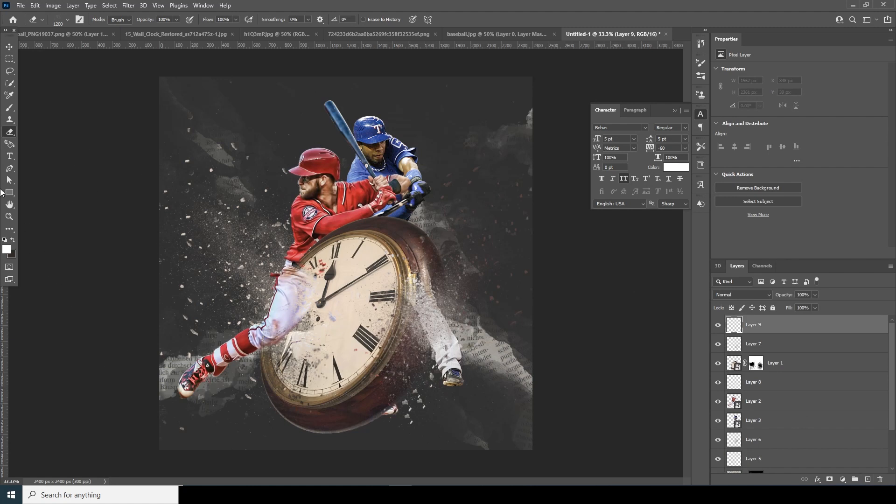
click(12, 108)
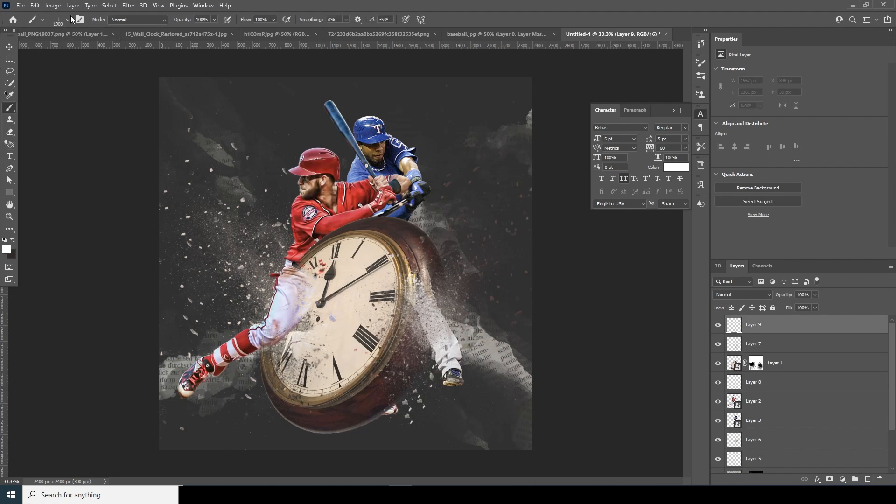
click(68, 20)
scroll(113, 247, down, 5)
click(90, 264)
drag(113, 242, 115, 259)
click(90, 243)
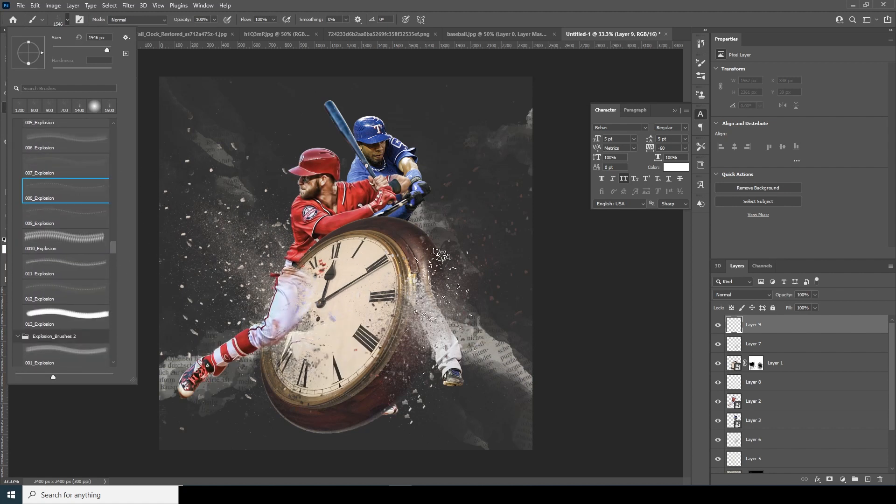
Rotate the 1546 px brush to -133° and stamp white particles at the red batter's thigh and the blue batter's leg on Layer 9.
click(738, 330)
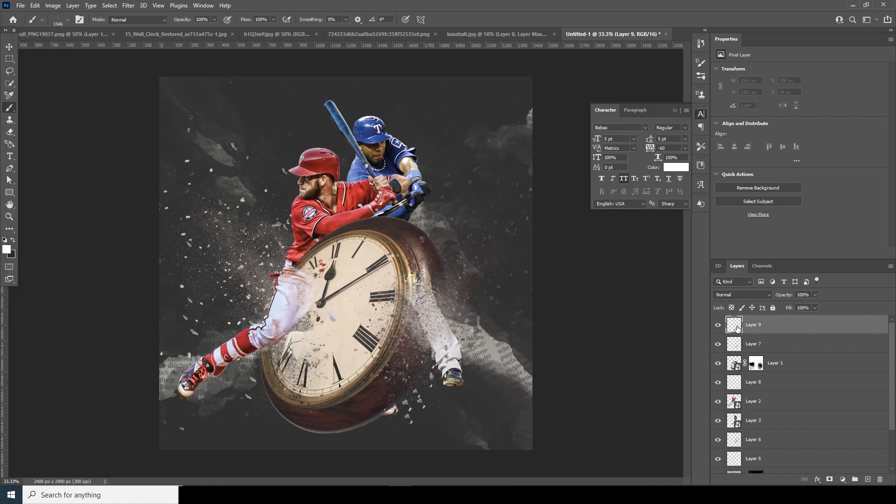
click(68, 21)
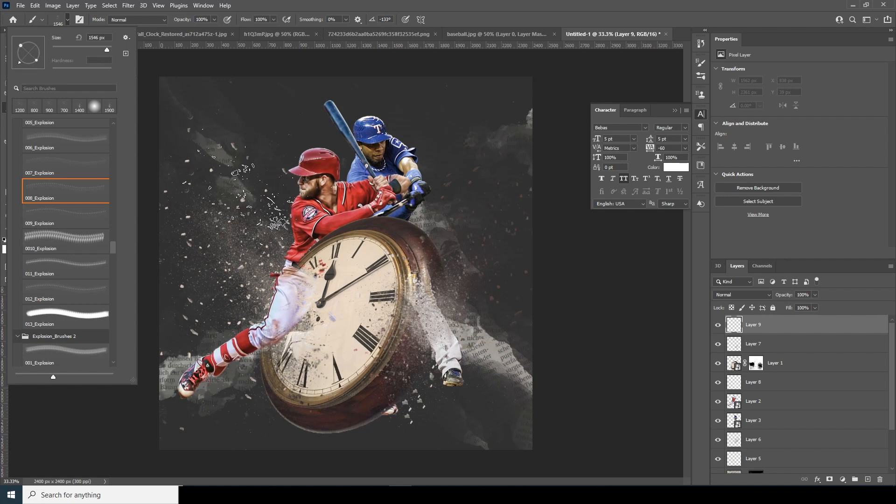
click(301, 287)
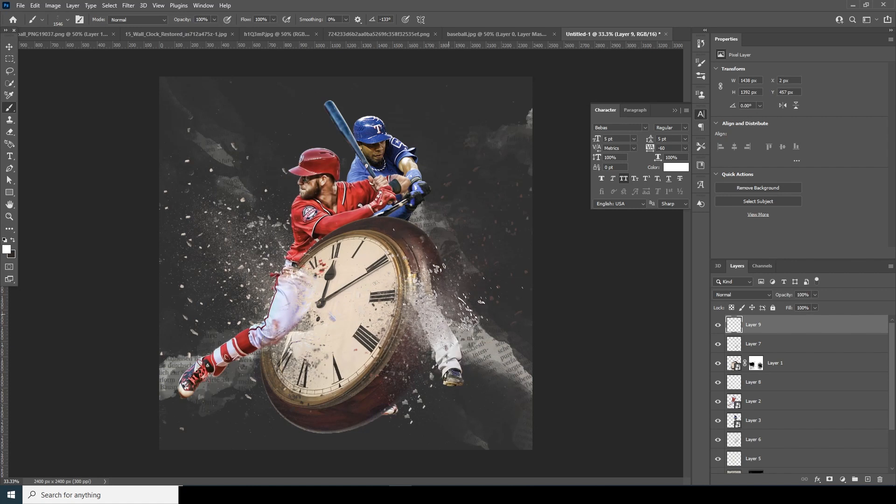
click(457, 326)
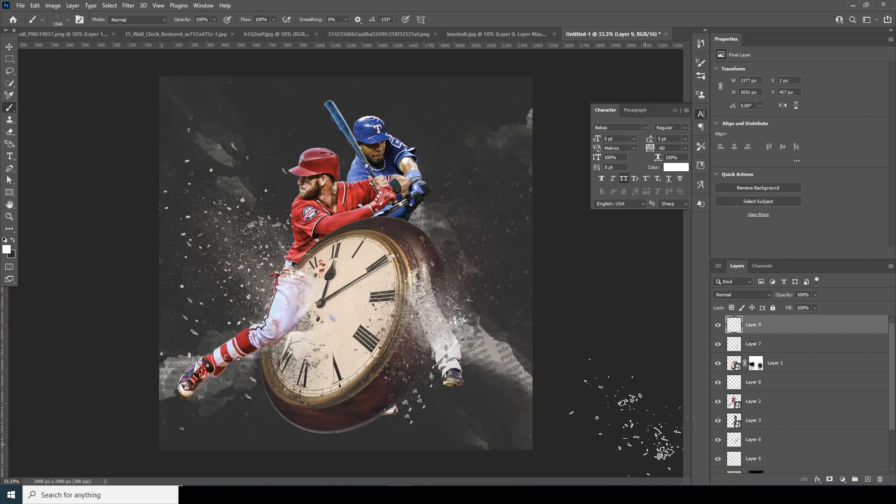
Sample a near-white colour from the blue batter's trousers, then add a new top layer and rotate the brush to -105°.
click(7, 250)
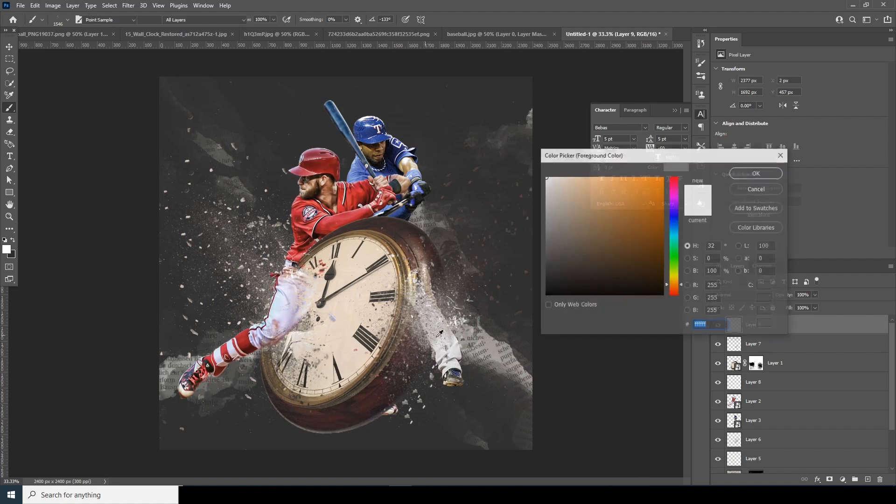
click(460, 347)
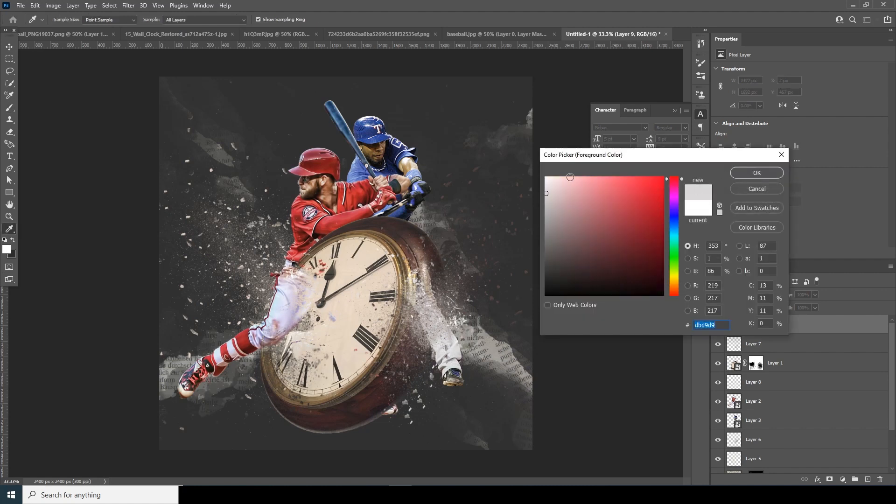
click(757, 174)
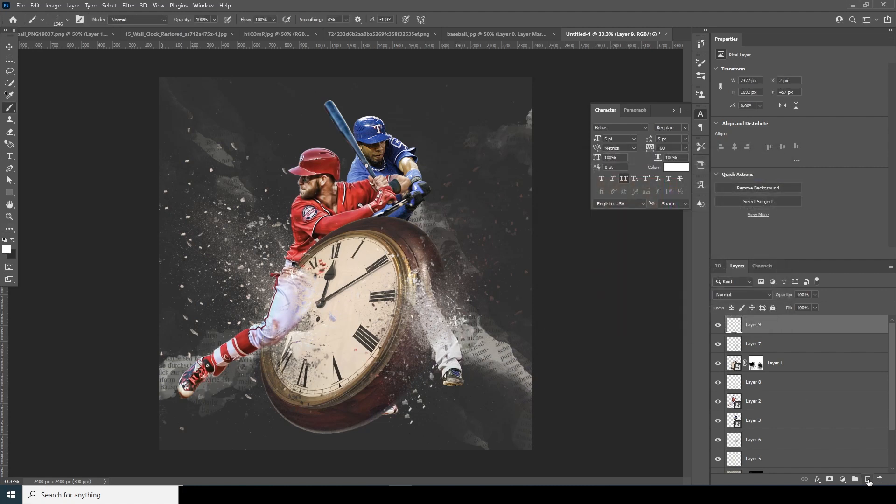
click(868, 479)
click(65, 20)
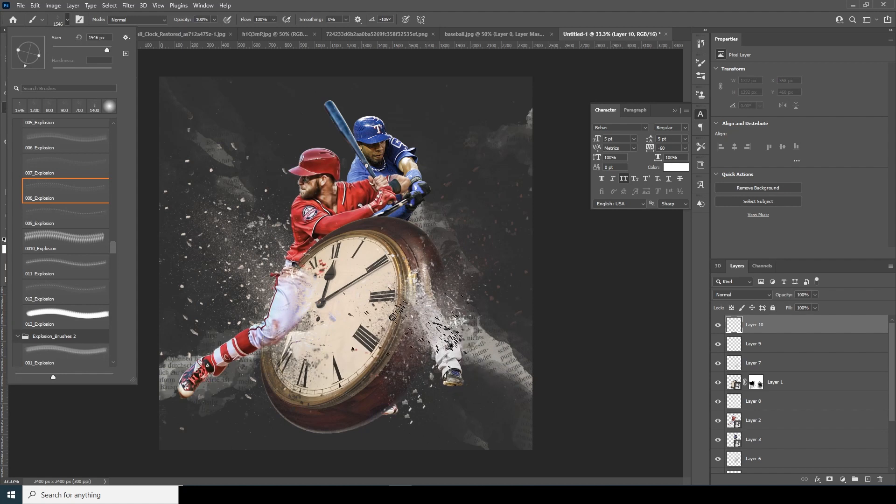
Undo two trial particle stamps and stamp white particles beside the red batter's hip on Layer 10.
click(508, 325)
key(ctrl+z)
click(295, 200)
key(ctrl+z)
click(265, 253)
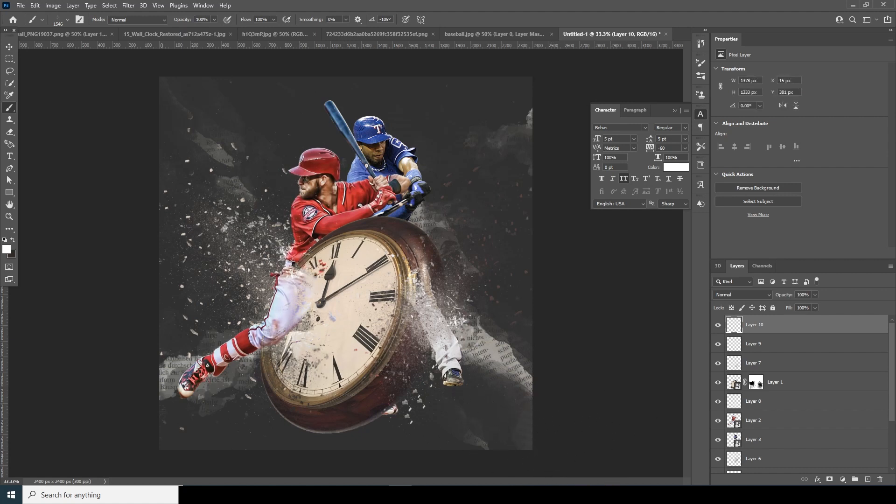
Add a new empty layer directly above the Color Fill 1 layer.
drag(887, 380, 895, 455)
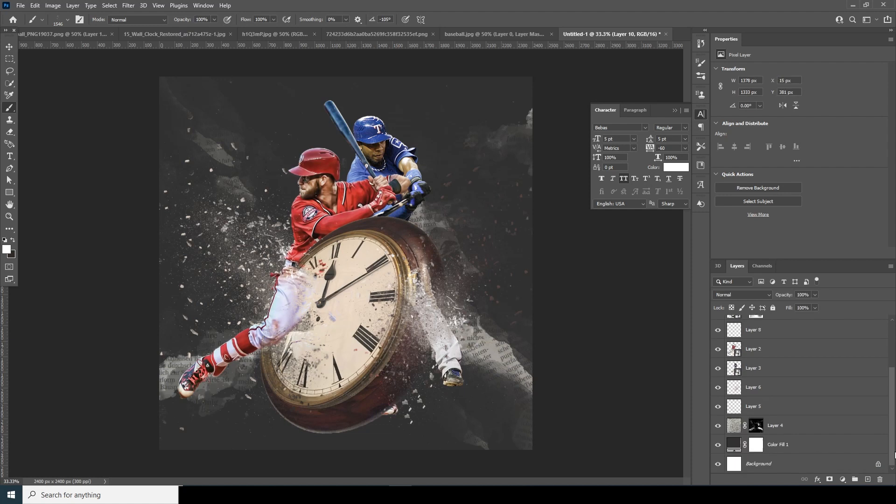
click(738, 450)
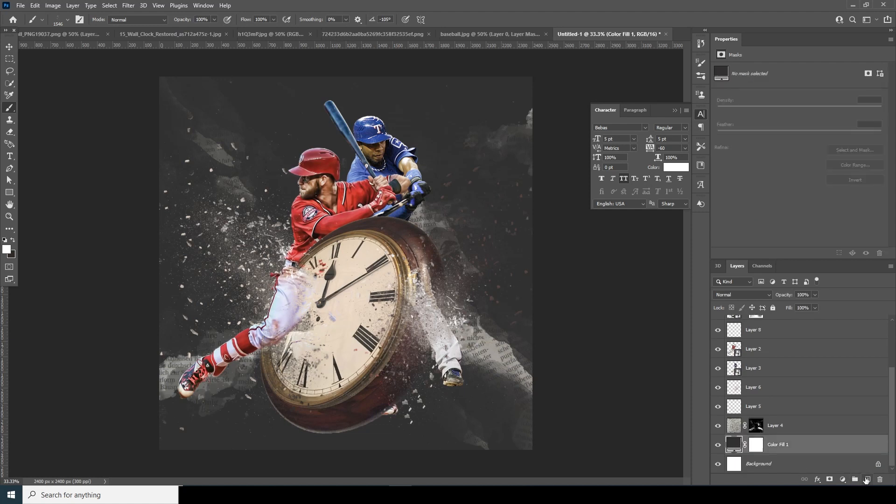
click(866, 479)
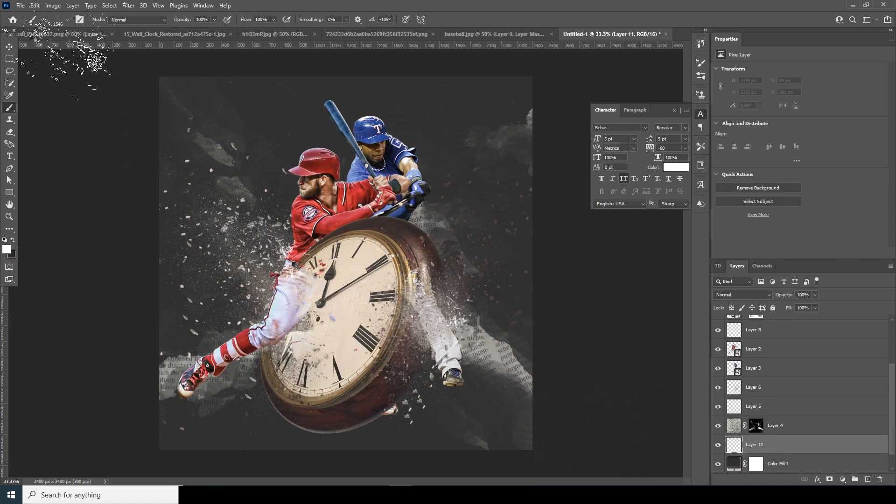
Choose the Powder Explosion001 brush and enlarge it to 5000 px for painting on Layer 11.
click(68, 20)
drag(113, 248, 113, 143)
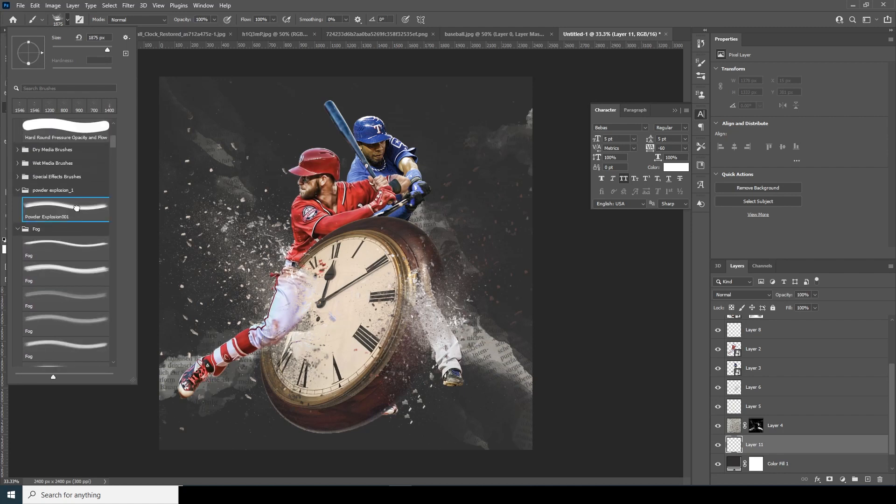
click(767, 445)
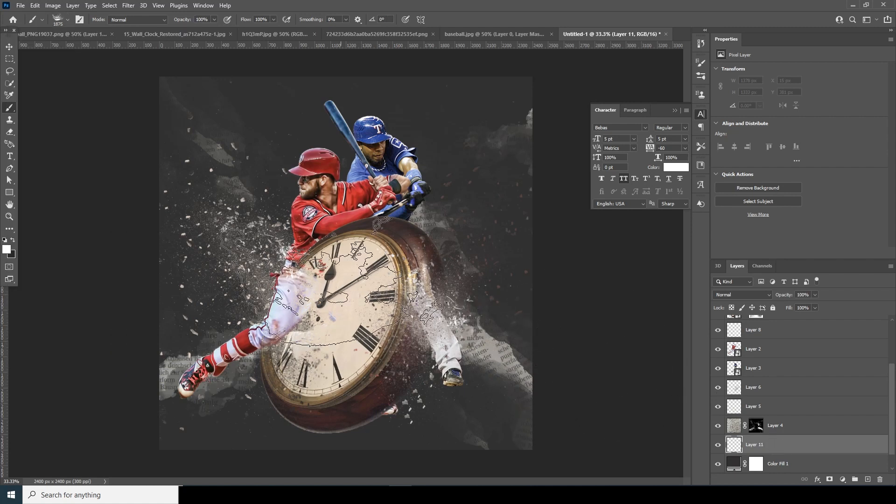
key(bracketright)
key(bracketright)
key(bracketright)
key(bracketright)
key(bracketright)
key(bracketright)
key(bracketright)
key(bracketright)
key(bracketright)
key(bracketright)
key(bracketright)
key(bracketright)
key(bracketright)
key(bracketright)
key(bracketright)
key(bracketright)
key(bracketright)
key(bracketright)
key(bracketright)
key(bracketright)
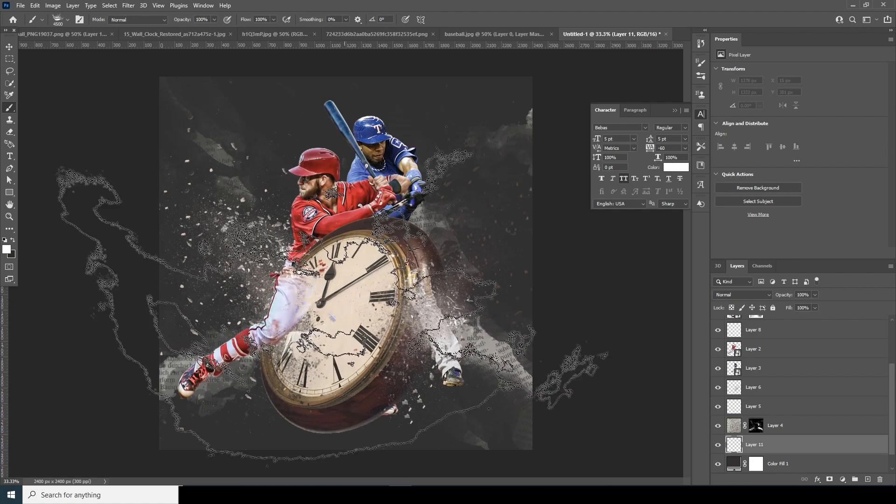
key(bracketright)
key(bracketright)
key(bracketright)
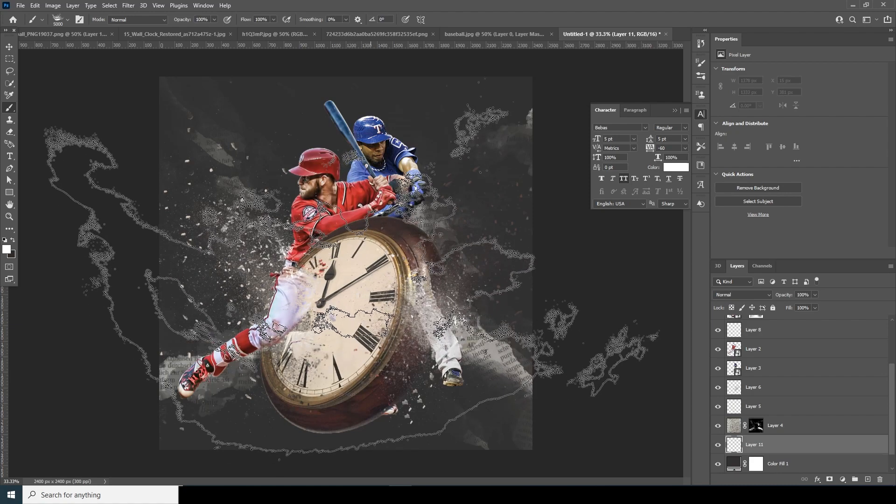
Undo a trial stamp, stamp white powder across the background on Layer 11, and lower the layer's opacity to about 45%.
click(354, 280)
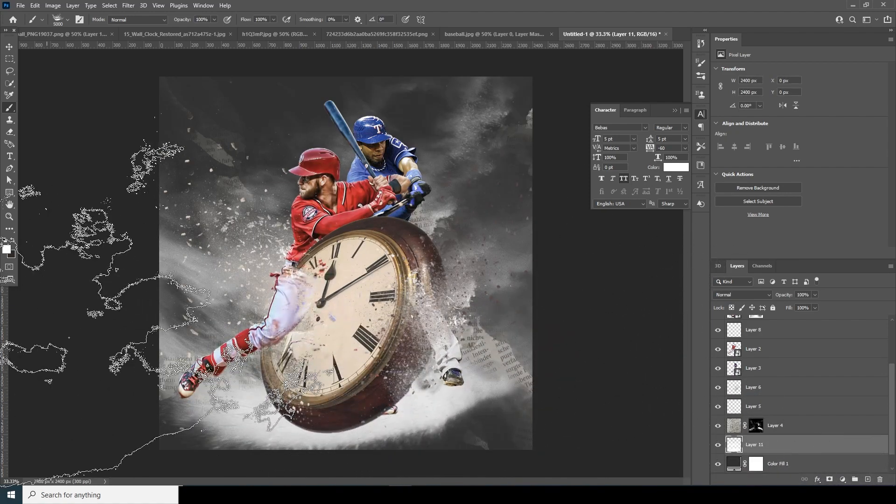
key(ctrl+z)
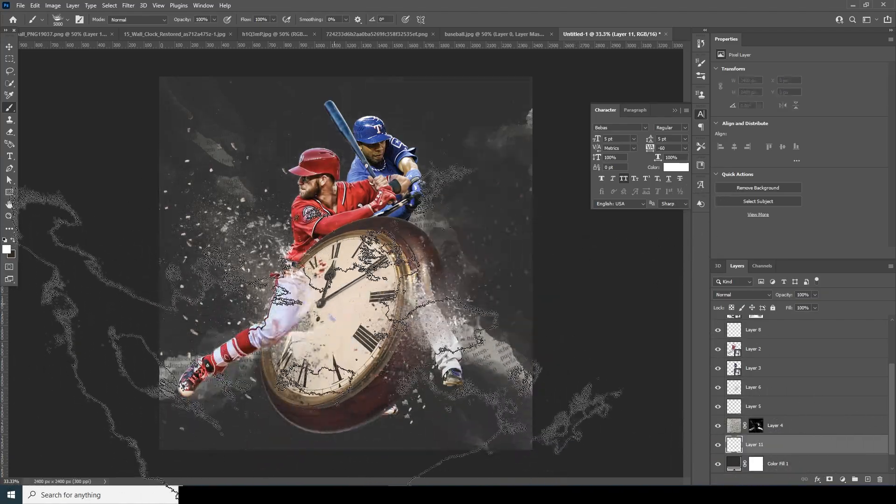
click(314, 314)
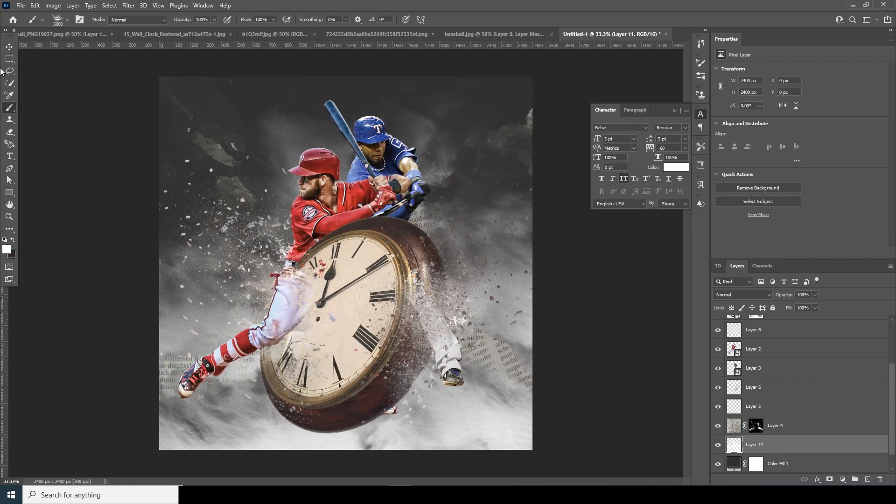
click(9, 47)
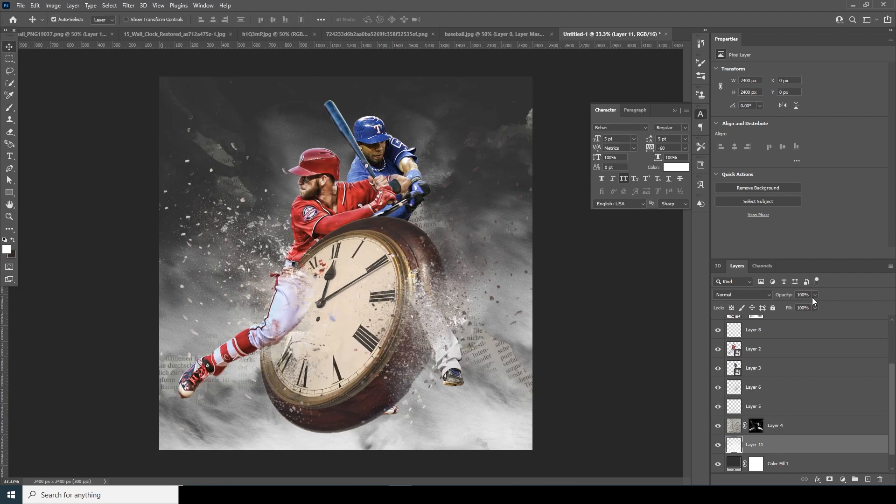
drag(793, 304, 791, 307)
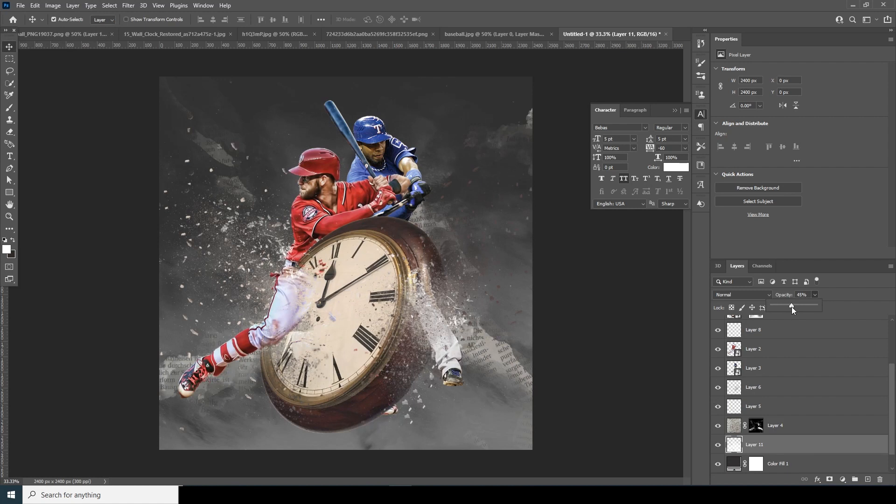
Add a new empty layer at the top of the stack, directly above Layer 10.
scroll(885, 330, up, 3)
click(756, 328)
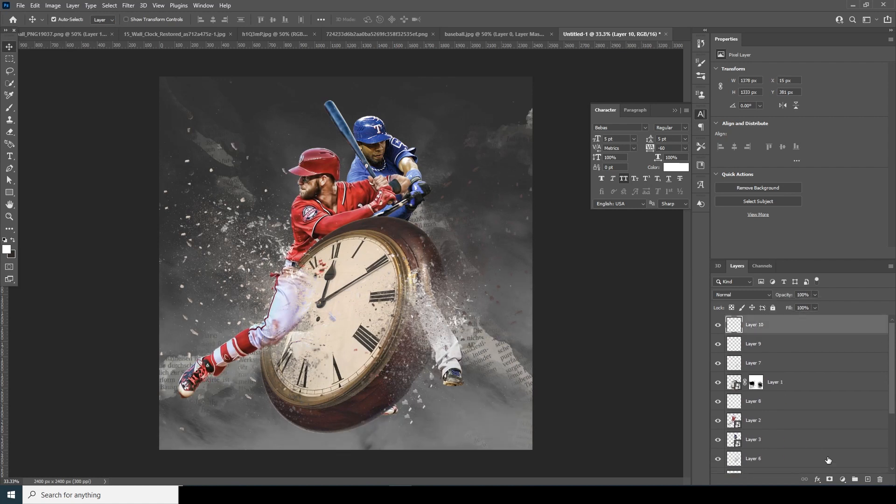
click(868, 479)
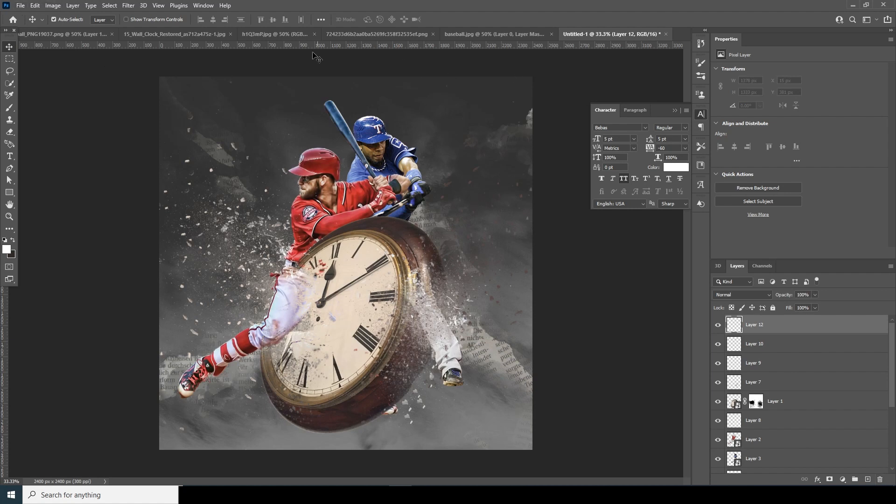
Find the masked baseball among the open images and copy it into the Untitled-1 poster.
click(183, 34)
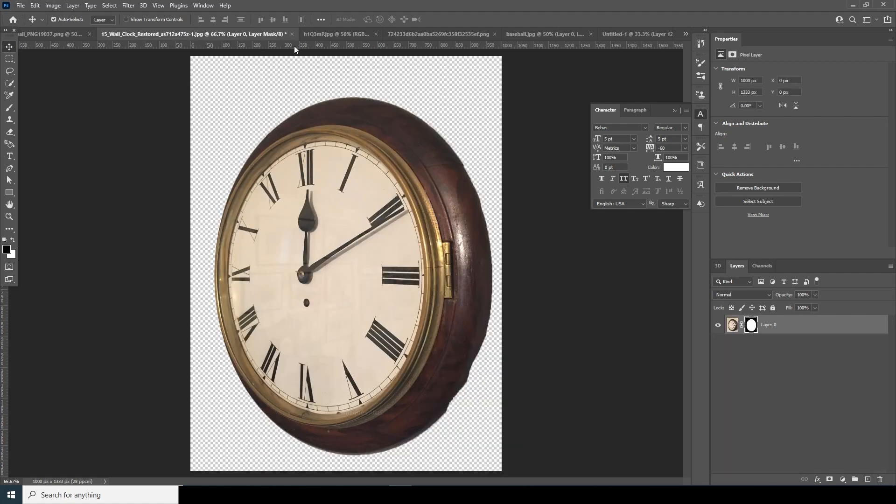
click(321, 35)
click(426, 35)
drag(327, 174, 80, 49)
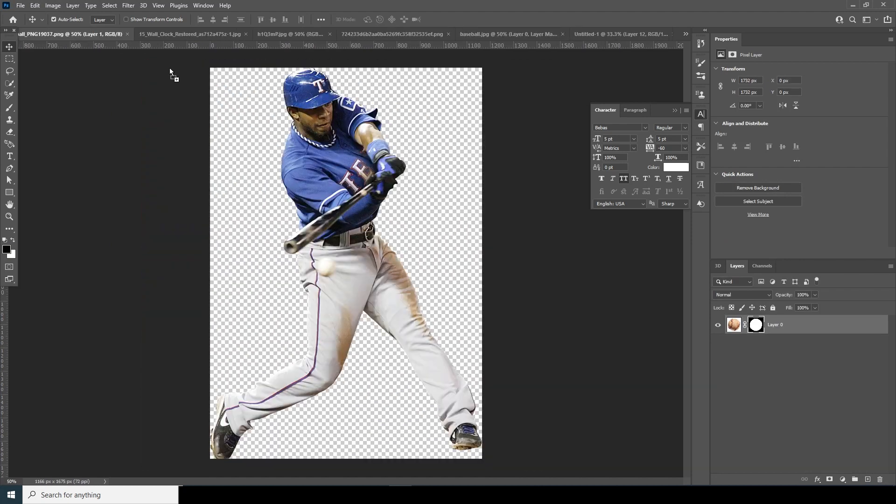
drag(597, 32, 517, 78)
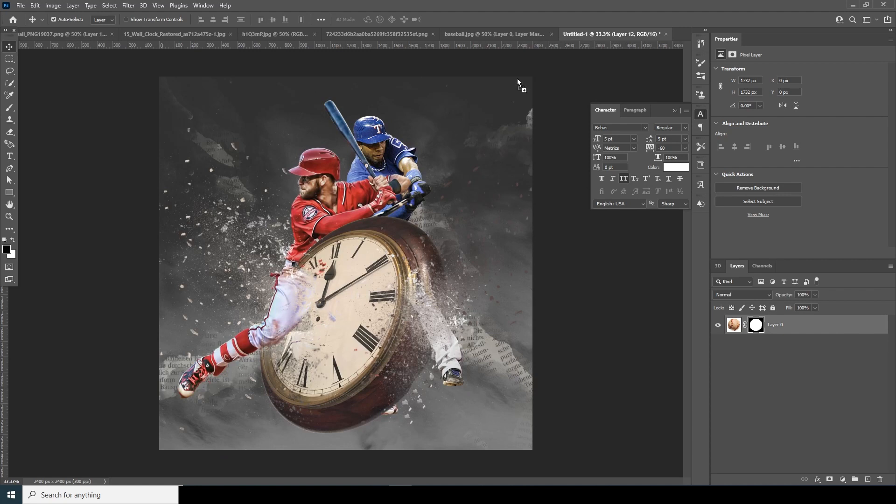
drag(238, 168, 240, 169)
click(430, 191)
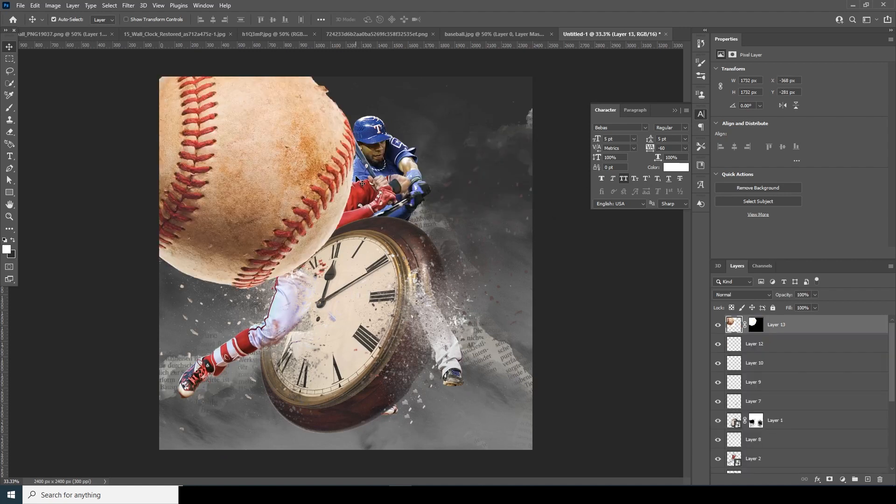
Scale down and rotate the baseball and place it to the upper left of the red batter's helmet.
key(ctrl+t)
drag(372, 302, 297, 199)
drag(294, 234, 309, 176)
drag(214, 178, 195, 175)
drag(292, 180, 217, 90)
drag(226, 178, 223, 176)
drag(227, 224, 222, 220)
key(Return)
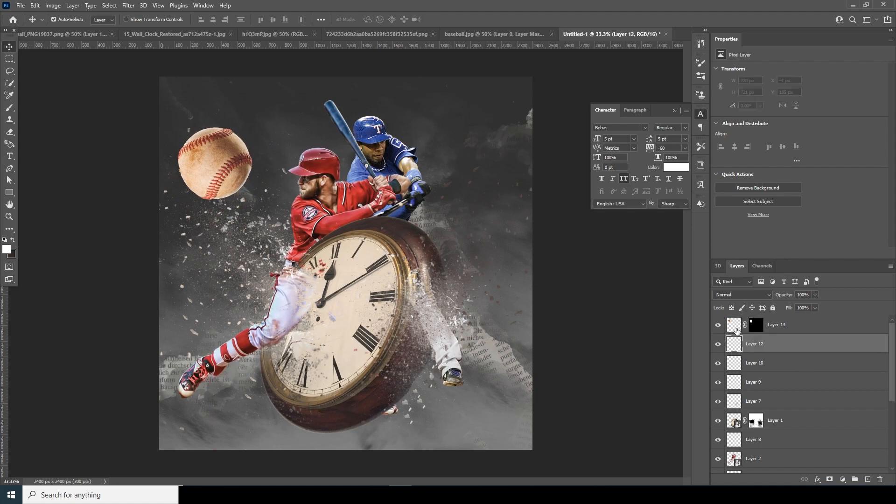
Add a new layer above the baseball, fill it with 50% Gray and set its blend mode to Soft Light.
click(867, 478)
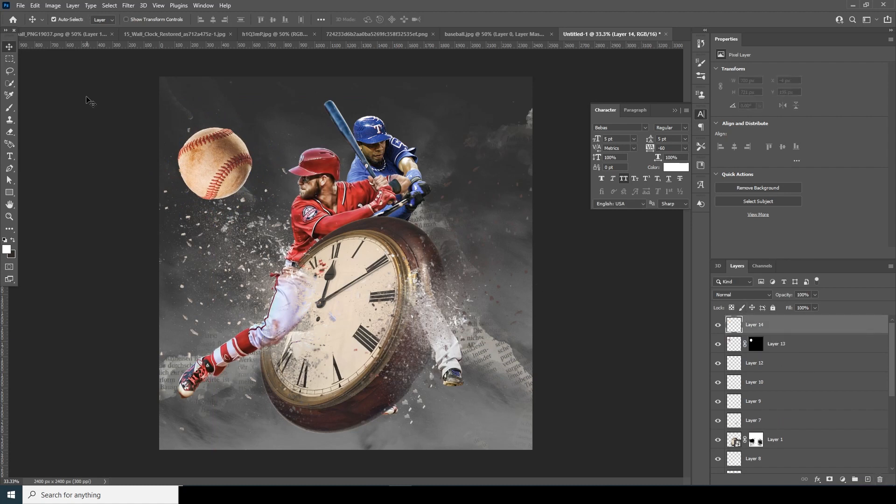
click(35, 6)
click(59, 150)
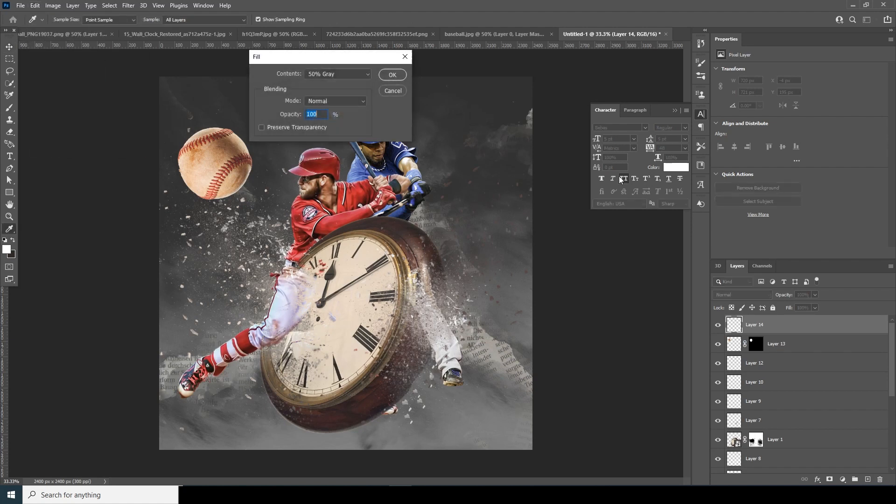
click(392, 74)
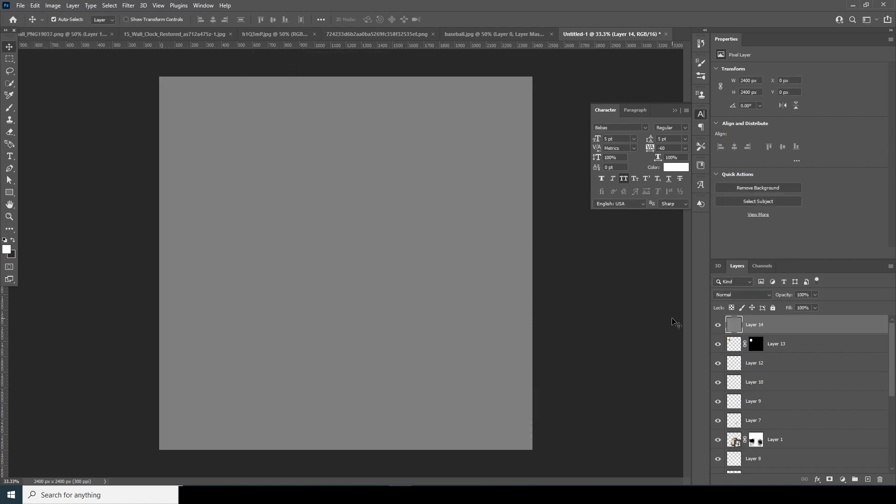
click(728, 293)
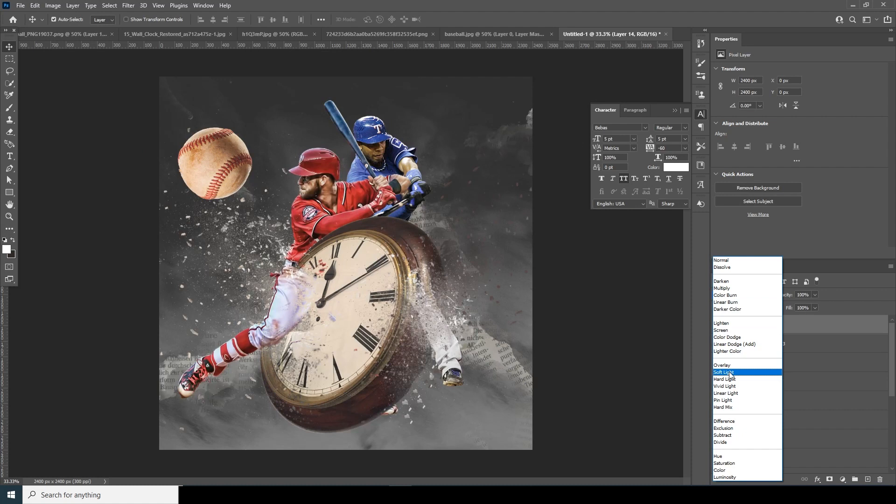
click(730, 373)
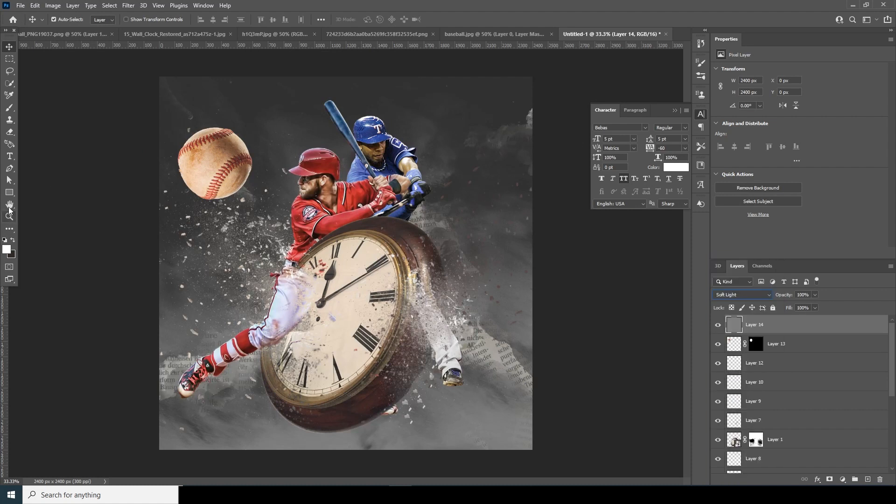
Burn around the red batter and clock on Layer 14 with a 500 px brush, Midtones range, 45% exposure.
key(i)
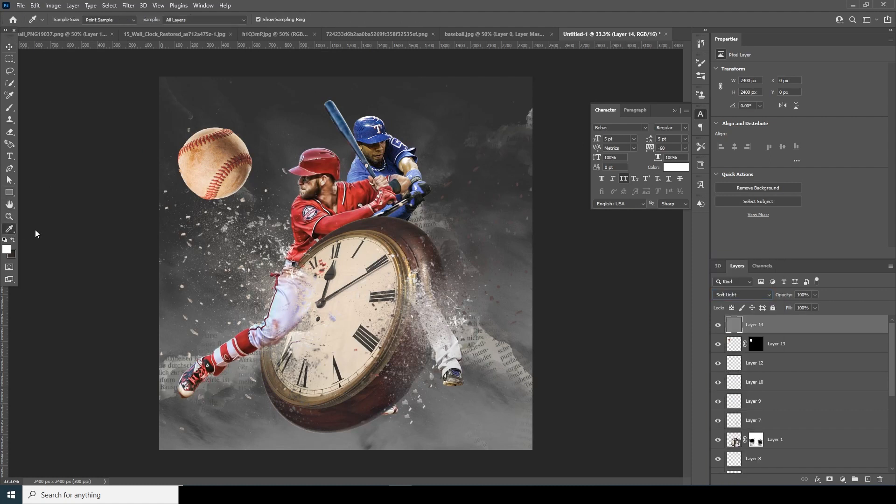
click(9, 228)
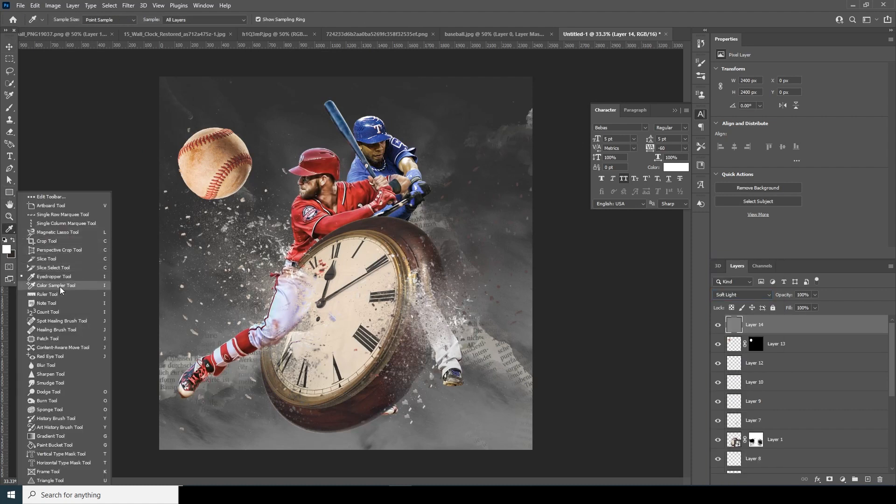
click(52, 401)
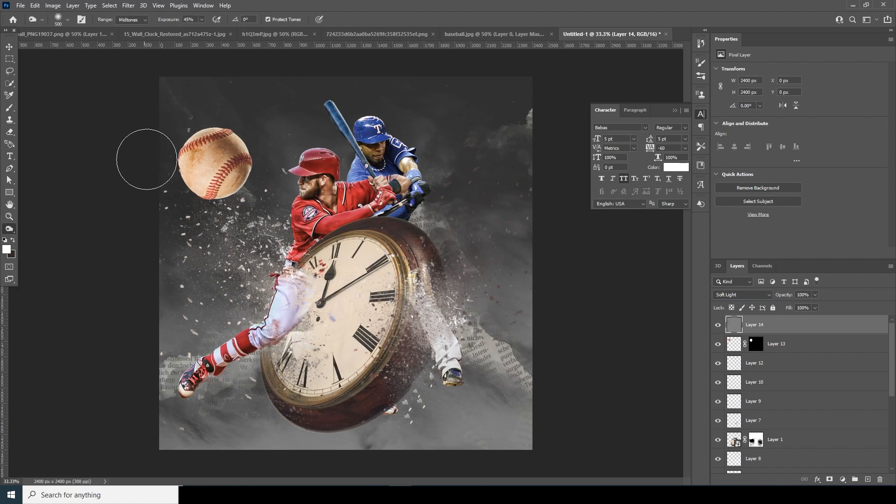
mouse_move(203, 211)
mouse_down()
mouse_move(220, 205)
mouse_move(211, 382)
mouse_move(209, 330)
mouse_move(182, 397)
mouse_move(406, 428)
mouse_move(444, 226)
mouse_move(373, 217)
mouse_move(424, 270)
mouse_move(416, 355)
mouse_move(279, 435)
mouse_move(351, 404)
mouse_up()
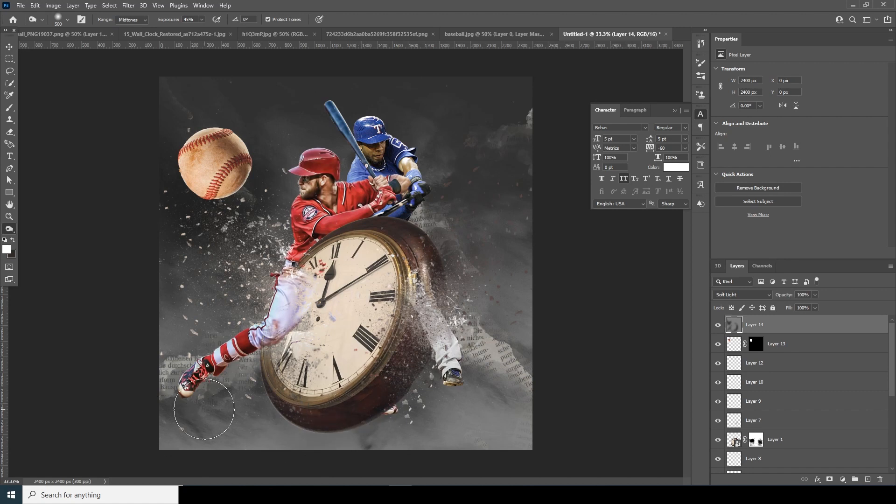
Burn around the blue batter's leg on Layer 14 with a smaller brush, and reduce the brush to 175 px.
key(bracketleft)
key(bracketleft)
mouse_move(456, 302)
mouse_down()
mouse_move(492, 401)
mouse_move(349, 228)
mouse_move(292, 250)
mouse_move(378, 438)
mouse_move(468, 438)
mouse_up()
key(bracketright)
key(bracketright)
key(bracketright)
key(bracketright)
key(bracketleft)
key(bracketleft)
key(bracketleft)
key(bracketleft)
key(bracketleft)
key(bracketleft)
key(bracketleft)
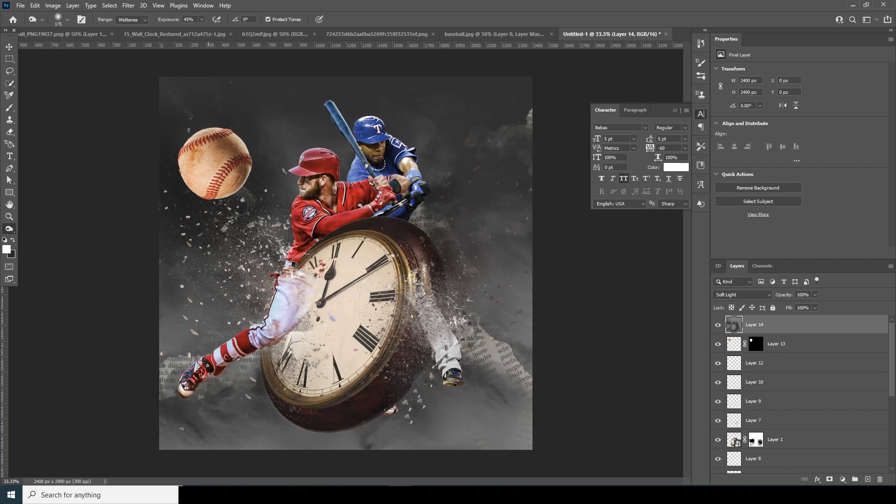
Dodge the midtones at 50% exposure beside the baseball, at the red batter's hip and around the blue batter's head and shoulders.
right_click(16, 237)
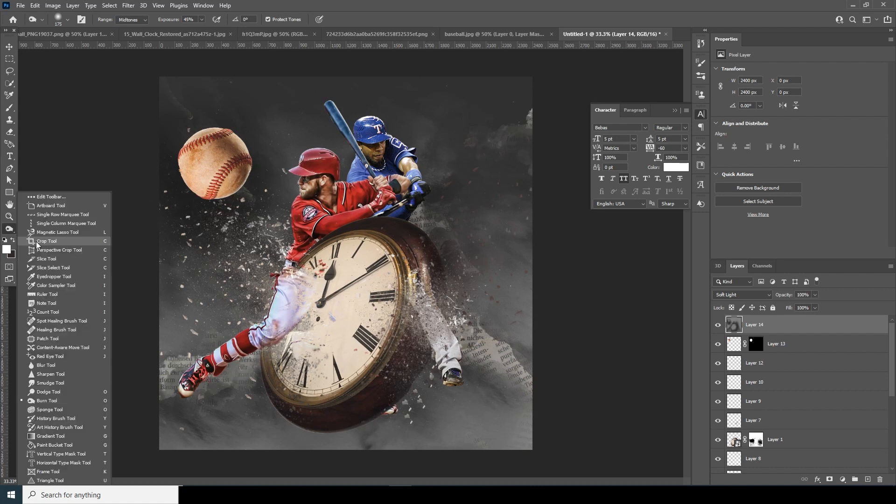
click(54, 392)
mouse_move(253, 172)
mouse_down()
mouse_move(251, 153)
mouse_move(243, 177)
mouse_up()
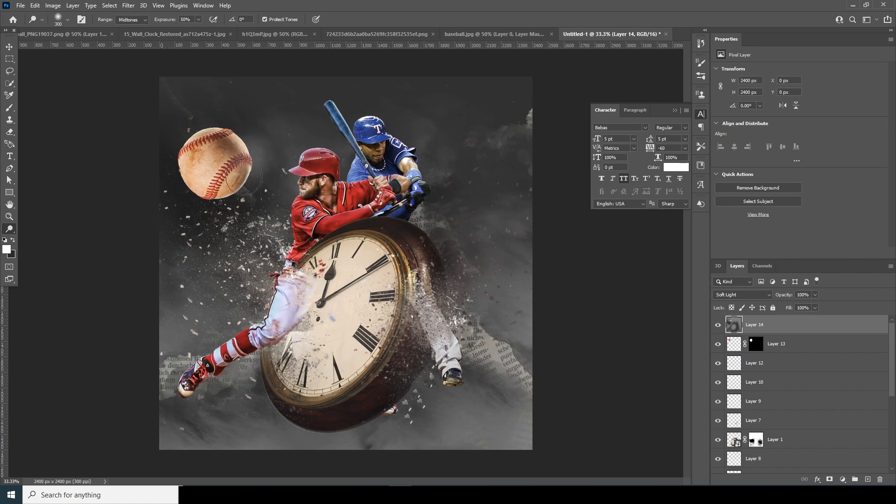
key(bracketright)
mouse_move(279, 262)
mouse_down()
mouse_move(271, 234)
mouse_move(264, 245)
mouse_up()
key(bracketleft)
key(bracketleft)
mouse_move(422, 159)
mouse_down()
mouse_move(425, 212)
mouse_move(371, 140)
mouse_move(360, 179)
mouse_move(344, 143)
mouse_up()
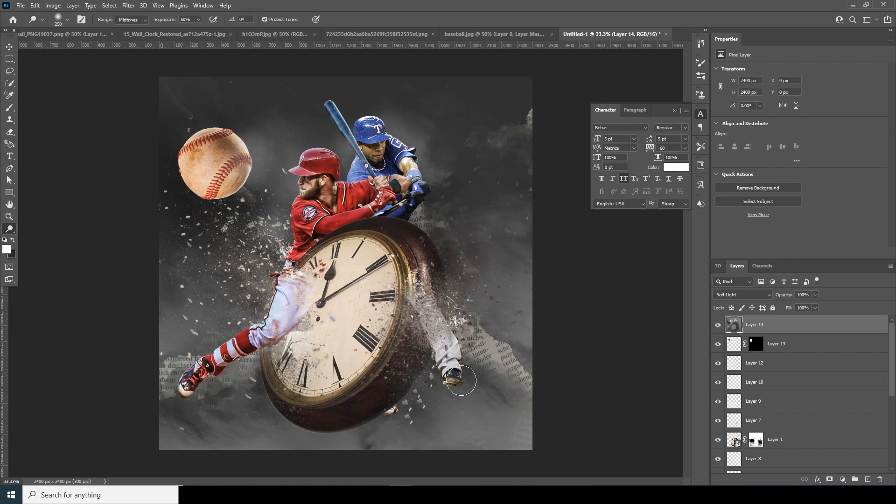
Add a new layer above Layer 14 and choose a soft round brush with white (#ffffff) as the foreground colour.
key(b)
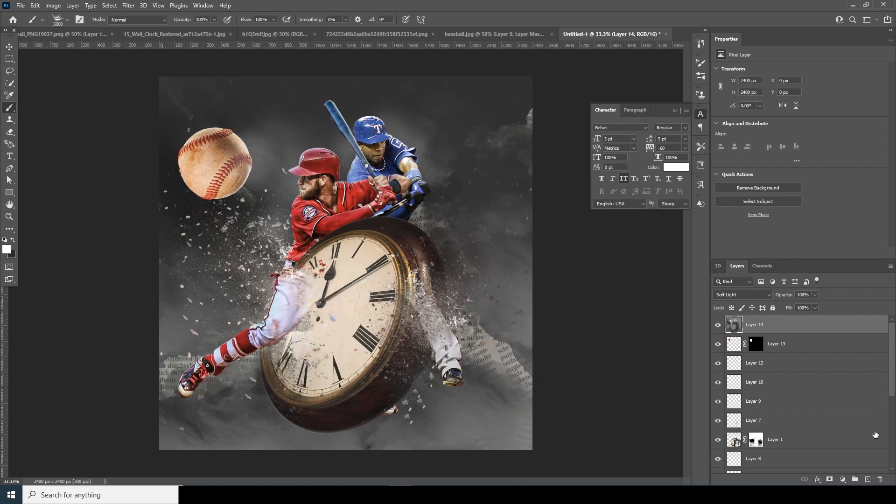
click(867, 480)
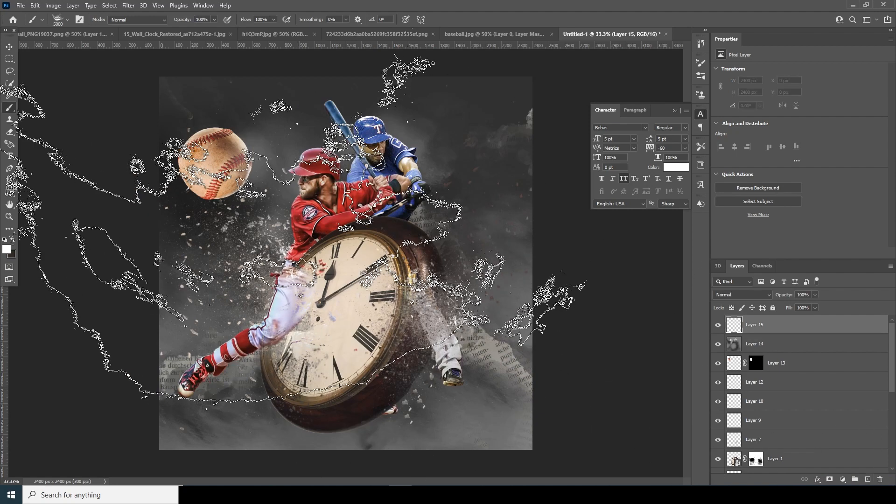
click(68, 20)
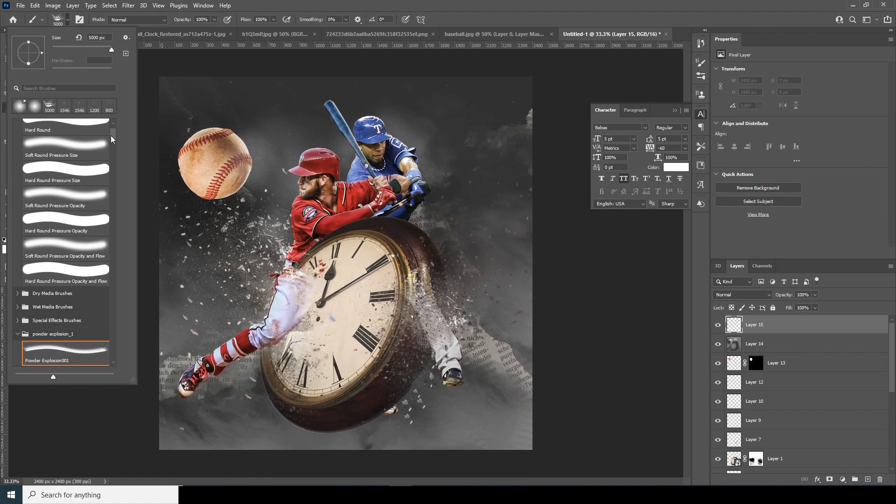
drag(112, 136, 111, 126)
double_click(84, 142)
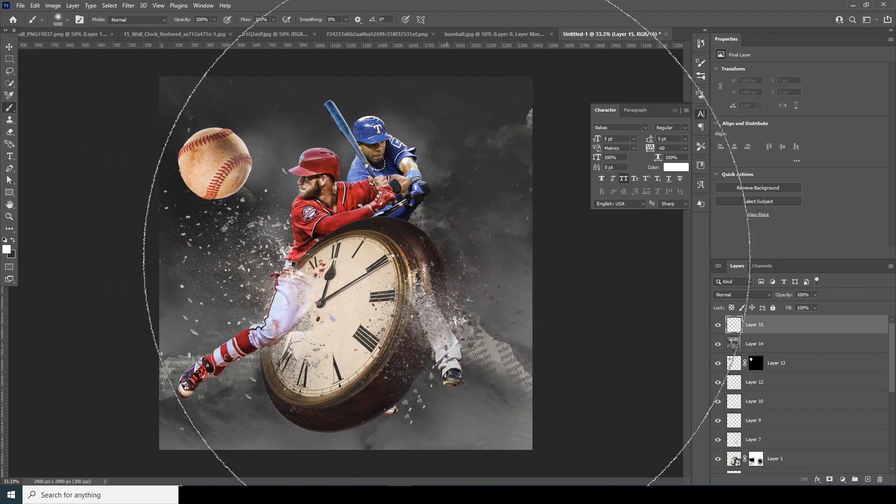
click(7, 249)
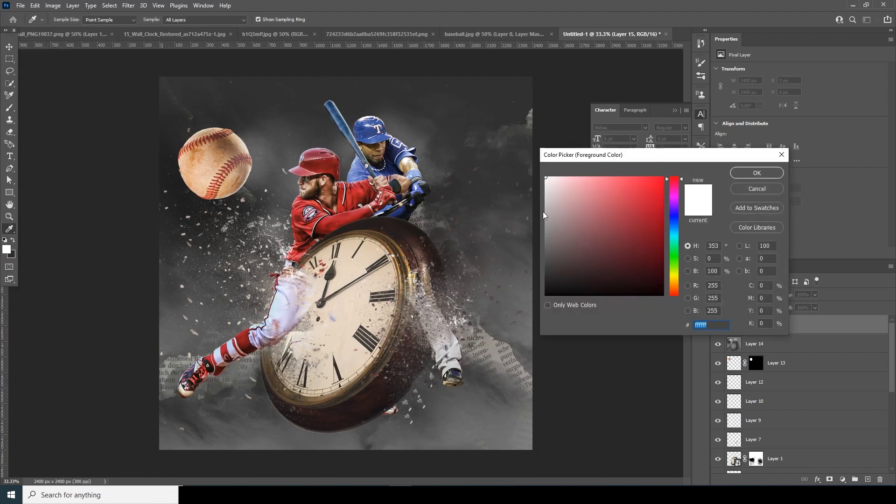
drag(548, 197, 536, 161)
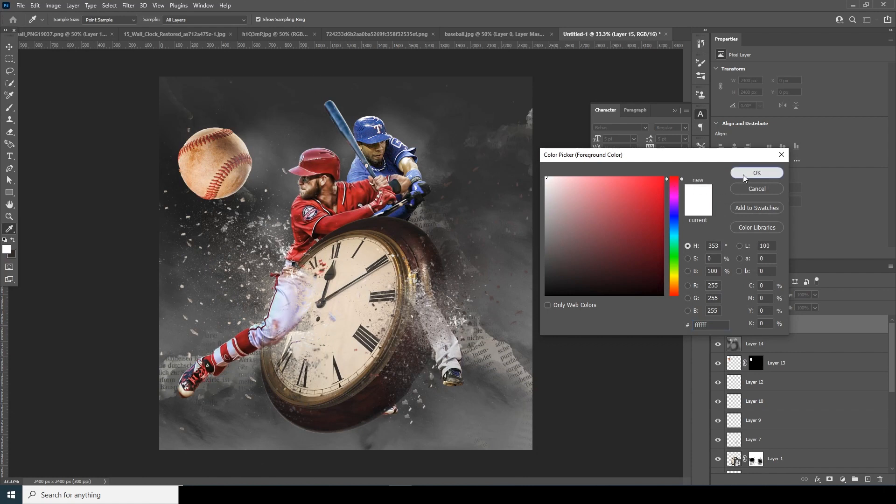
click(756, 172)
Reduce the brush to 700 px and set Layer 15's blend mode to Overlay.
key(bracketleft)
key(bracketleft)
key(bracketleft)
key(bracketleft)
key(bracketleft)
key(bracketleft)
key(bracketleft)
key(bracketleft)
key(bracketleft)
key(bracketleft)
key(bracketleft)
key(bracketleft)
key(bracketleft)
key(bracketleft)
key(bracketleft)
key(bracketleft)
key(bracketleft)
key(bracketleft)
key(bracketleft)
key(bracketleft)
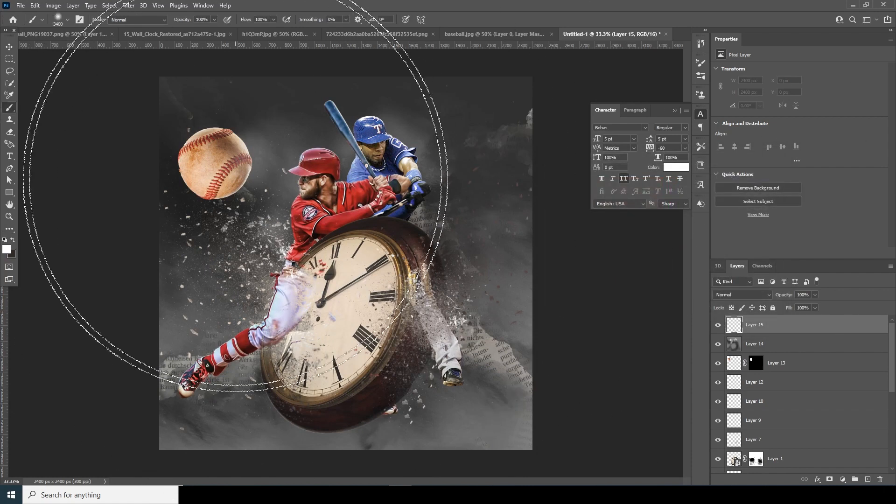
key(bracketleft)
key(bracketleft)
key(bracketleft)
key(bracketleft)
key(bracketleft)
key(bracketleft)
key(bracketleft)
key(bracketleft)
key(bracketleft)
key(bracketleft)
key(bracketleft)
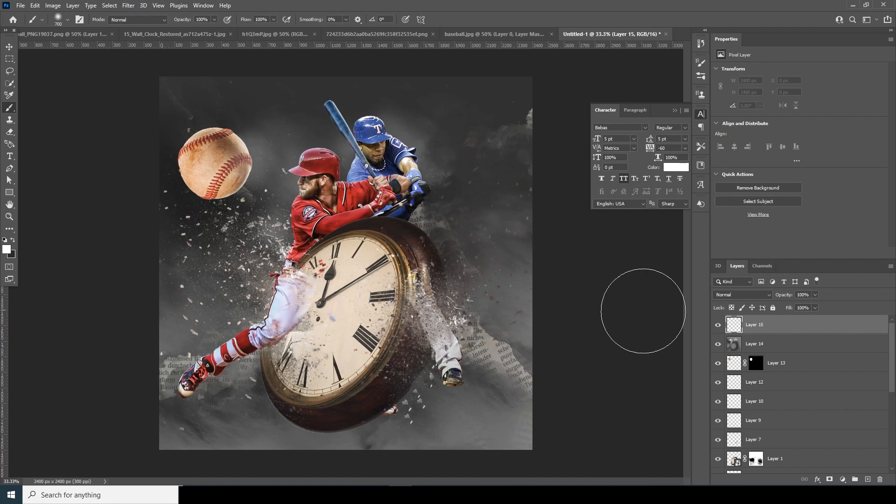
click(742, 295)
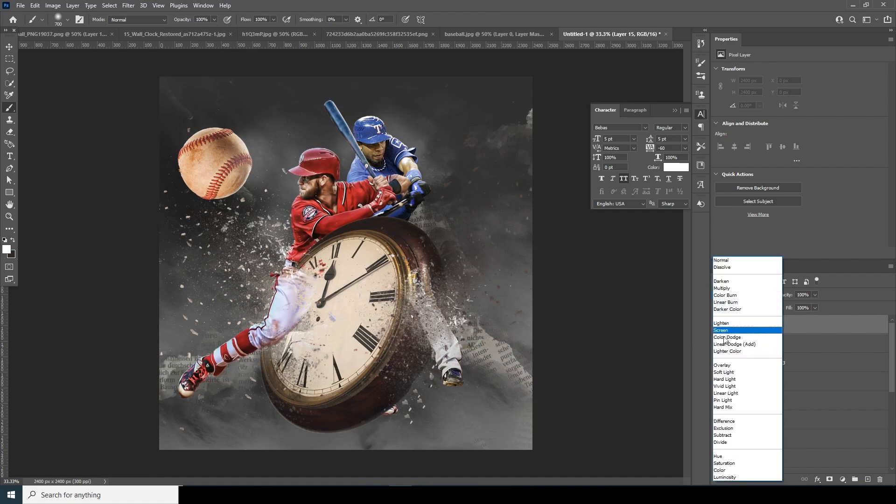
click(721, 365)
Paint white glow on Layer 15 around the red batter's back and over the baseball, and set the brush to 300 px.
key(bracketleft)
mouse_move(269, 180)
mouse_down()
mouse_move(272, 227)
mouse_move(280, 205)
mouse_move(282, 232)
mouse_move(288, 219)
mouse_move(258, 267)
mouse_up()
key(bracketleft)
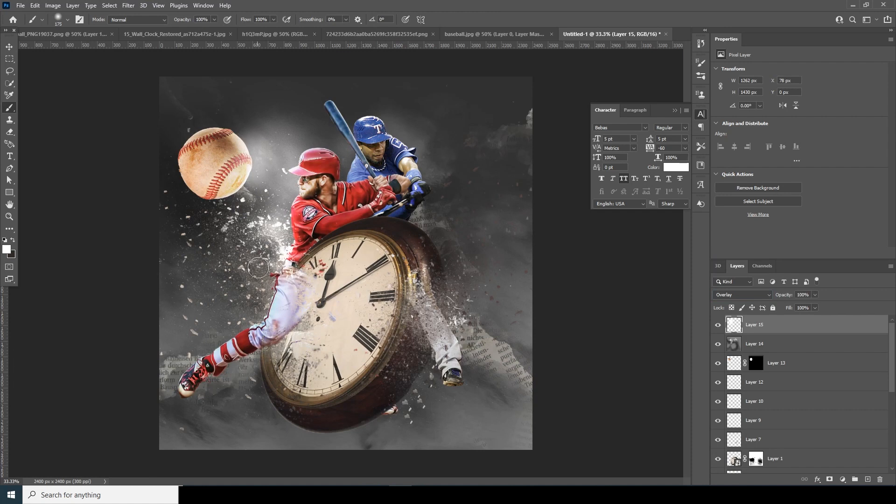
drag(211, 177, 203, 205)
key(bracketright)
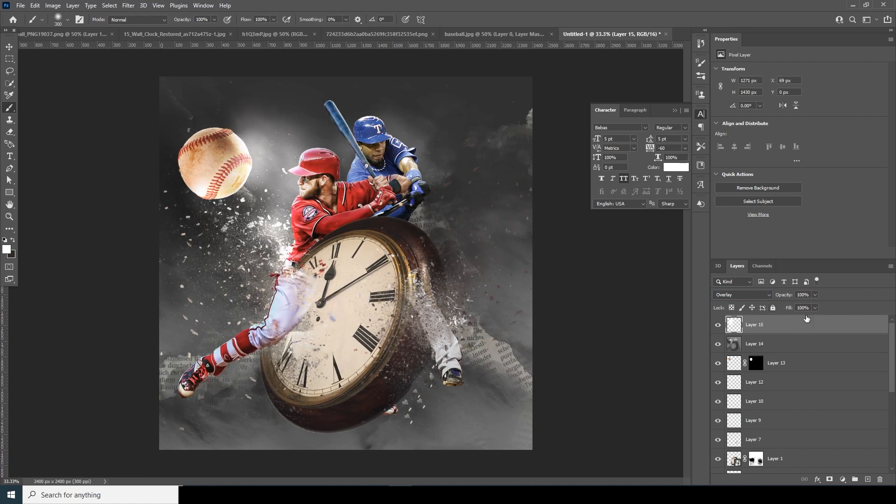
Lower Layer 15's opacity to 45%.
click(801, 304)
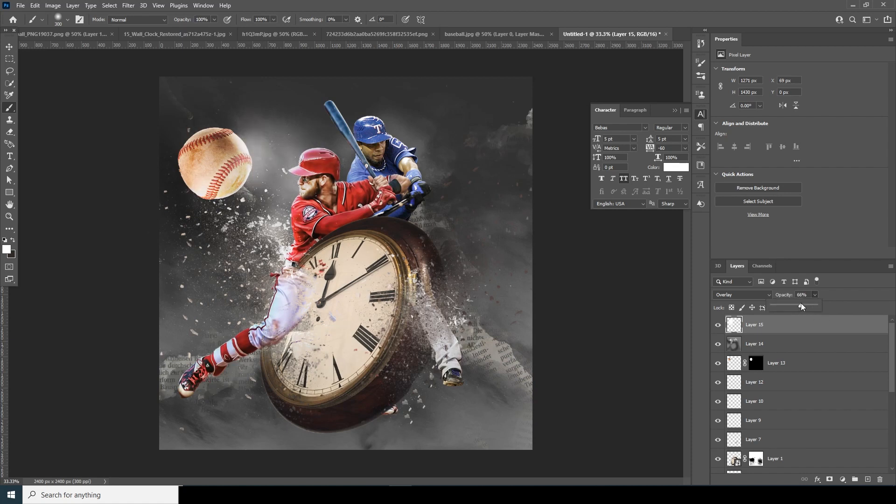
drag(796, 306, 794, 306)
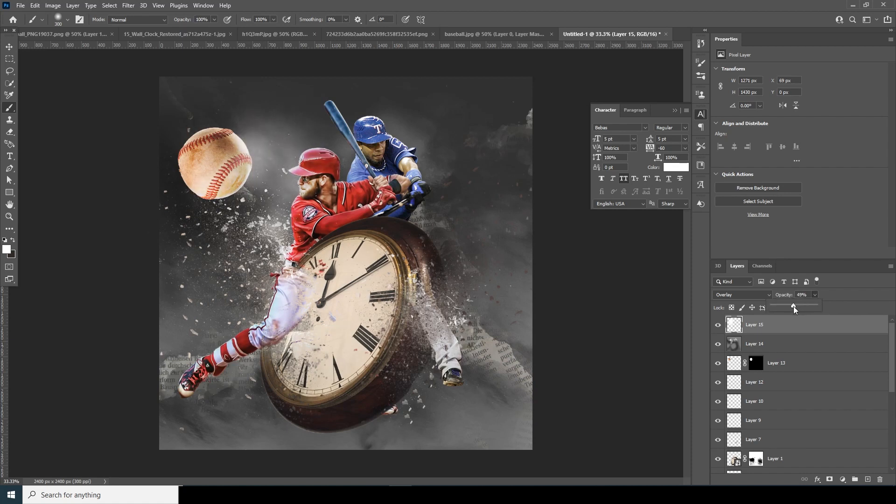
click(298, 261)
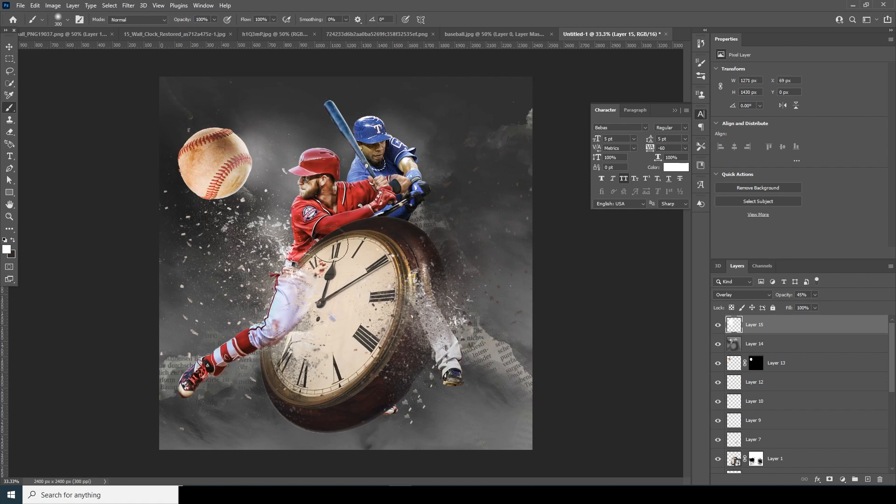
Paint white highlights with the 300 px brush along the bat, both batters' legs, the baseball's lower edge and the clock's edge.
drag(359, 167, 350, 153)
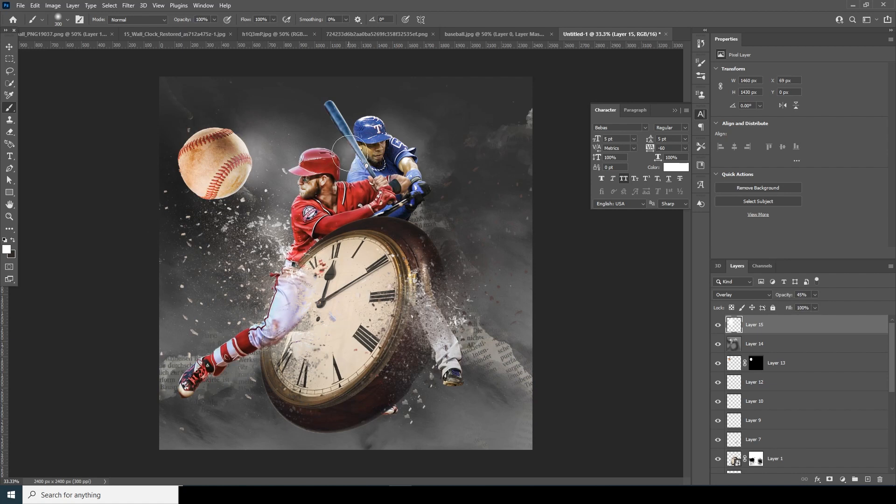
key(ctrl+z)
drag(330, 113, 360, 160)
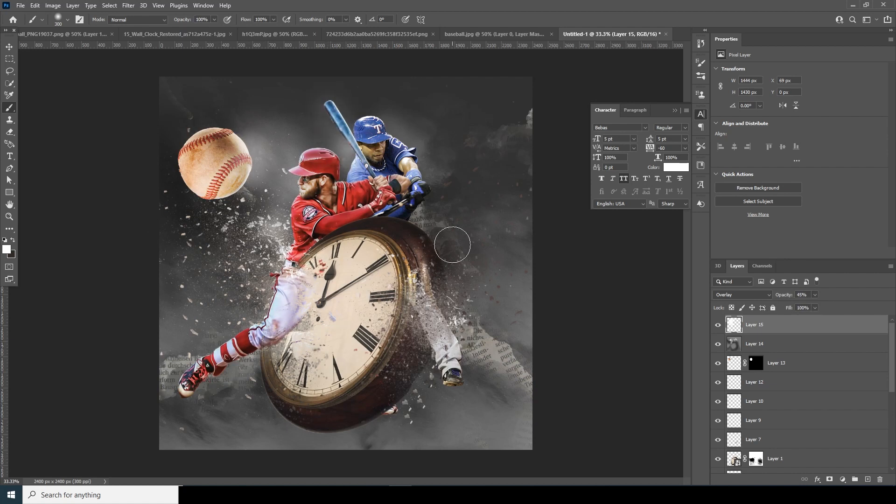
mouse_move(432, 250)
mouse_down()
mouse_move(420, 282)
mouse_move(470, 379)
mouse_up()
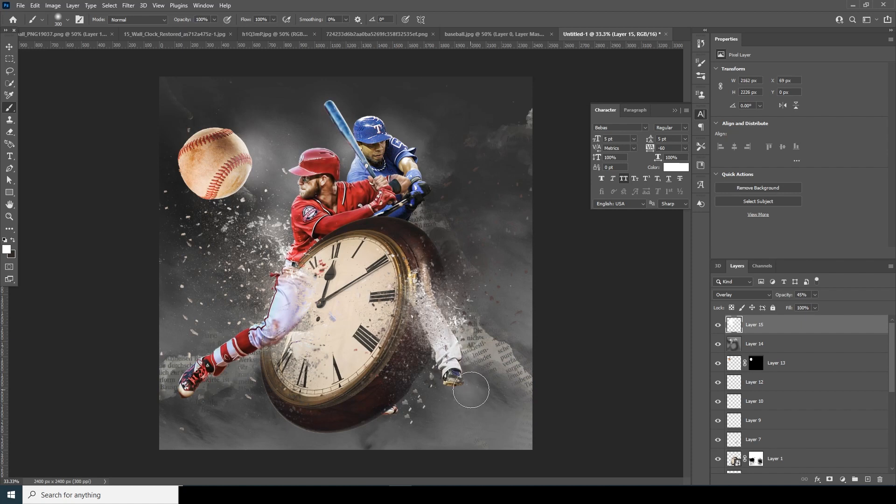
mouse_move(268, 277)
mouse_down()
mouse_move(256, 300)
mouse_move(184, 366)
mouse_up()
drag(175, 175, 224, 191)
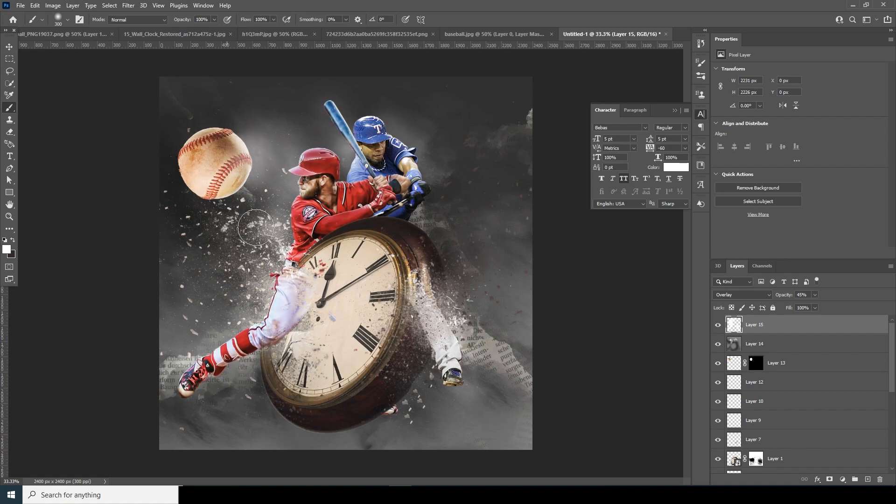
click(312, 273)
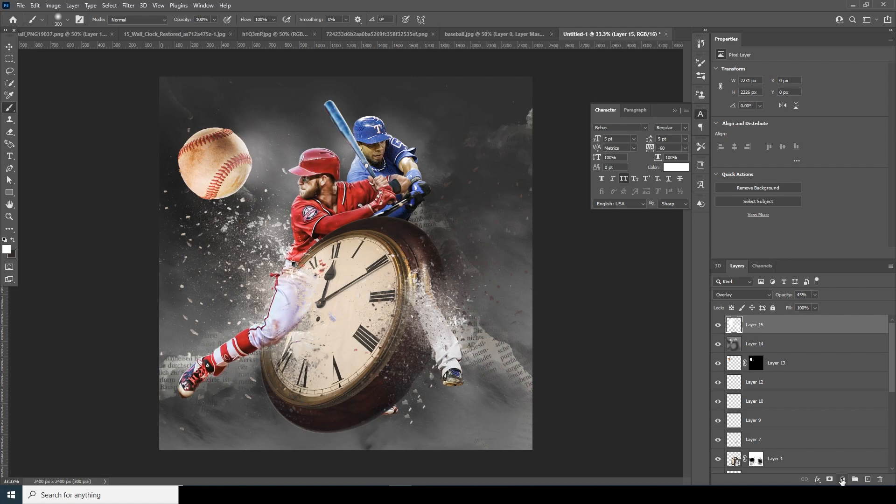
Add a Color Lookup adjustment layer and load the 3D LUT file windymoodlut 2020.cube.
click(842, 479)
click(844, 429)
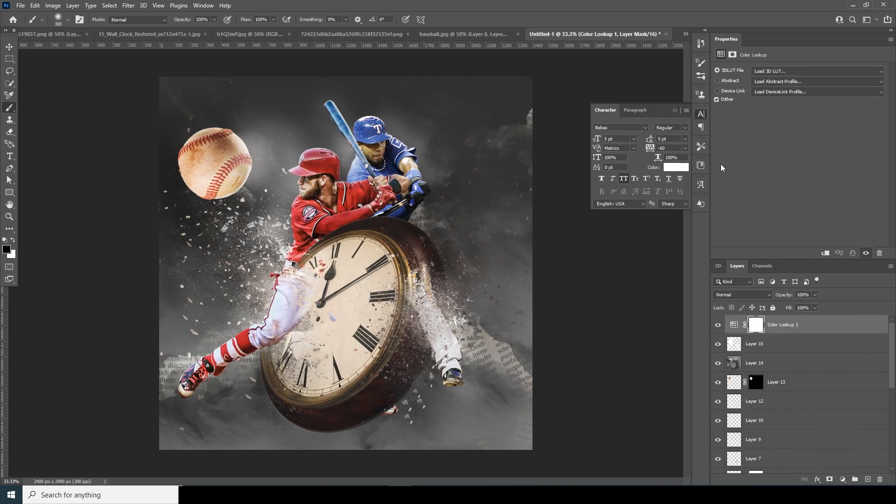
click(774, 71)
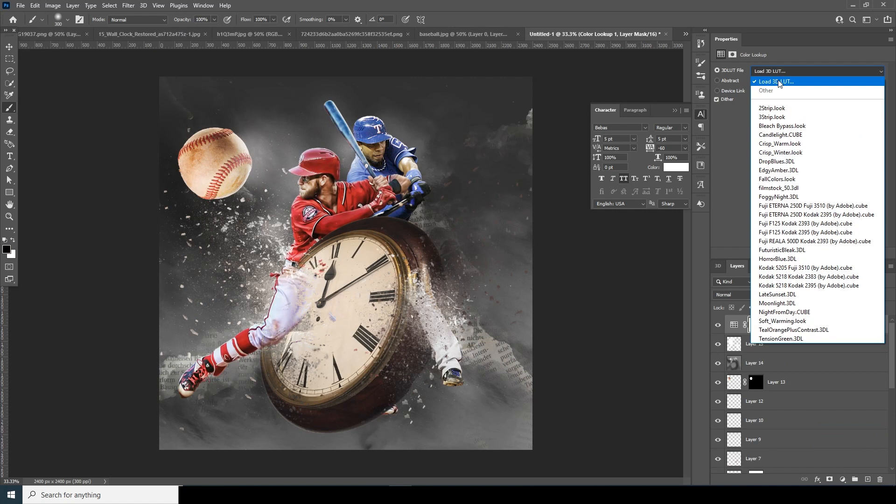
click(778, 81)
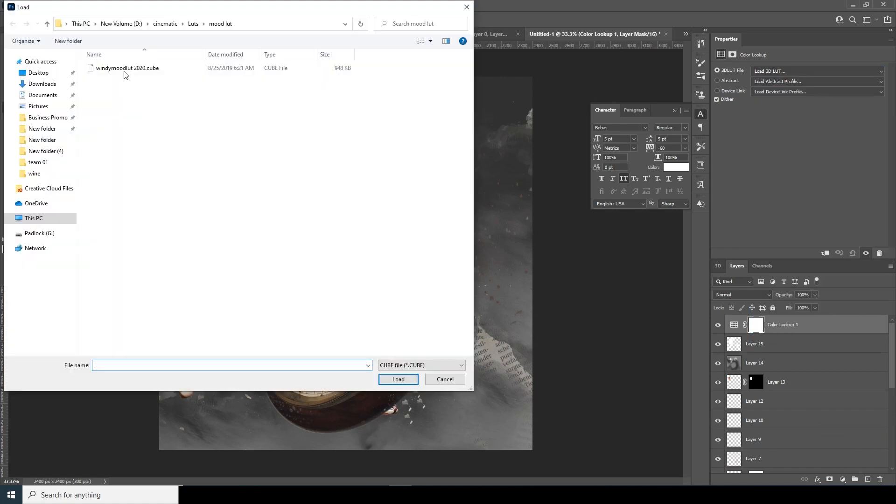
click(130, 71)
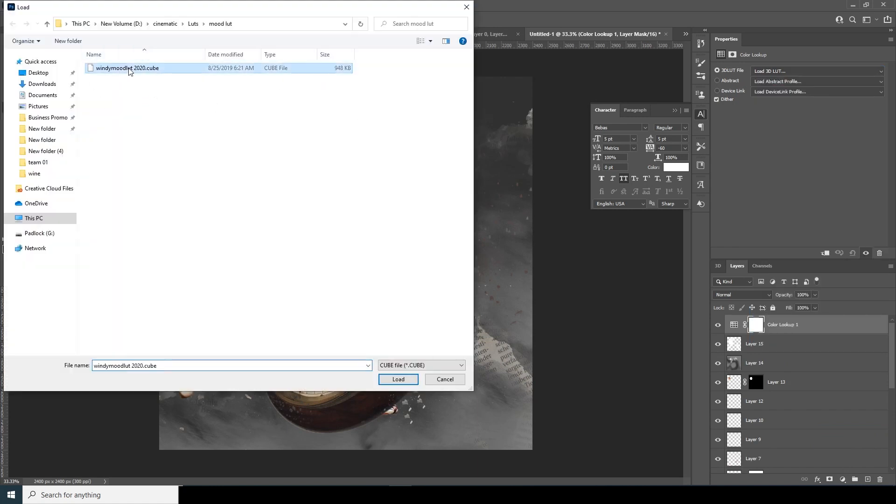
click(398, 380)
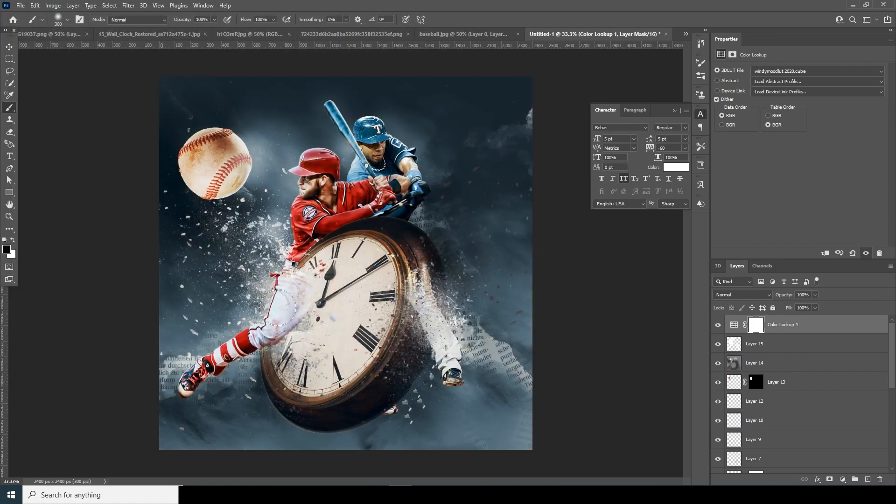
click(751, 332)
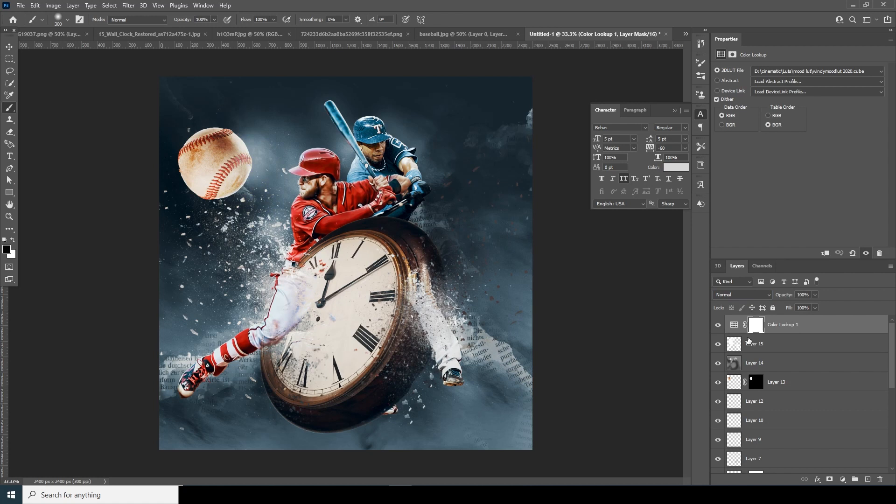
Add a Color Balance adjustment layer on top and shift its midtones strongly towards red and also towards yellow.
click(843, 480)
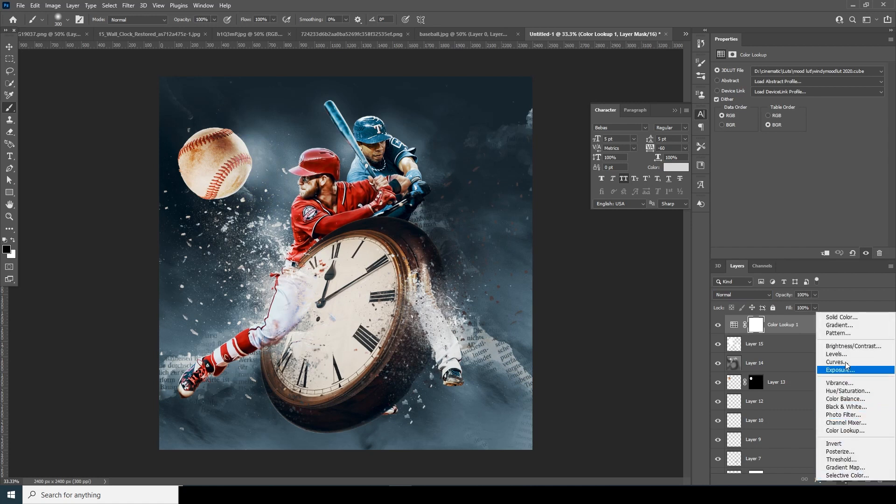
click(843, 400)
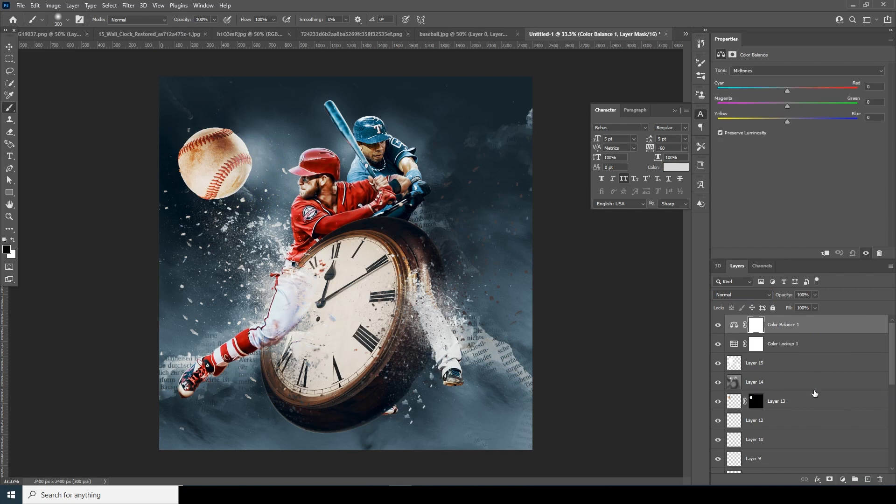
click(838, 89)
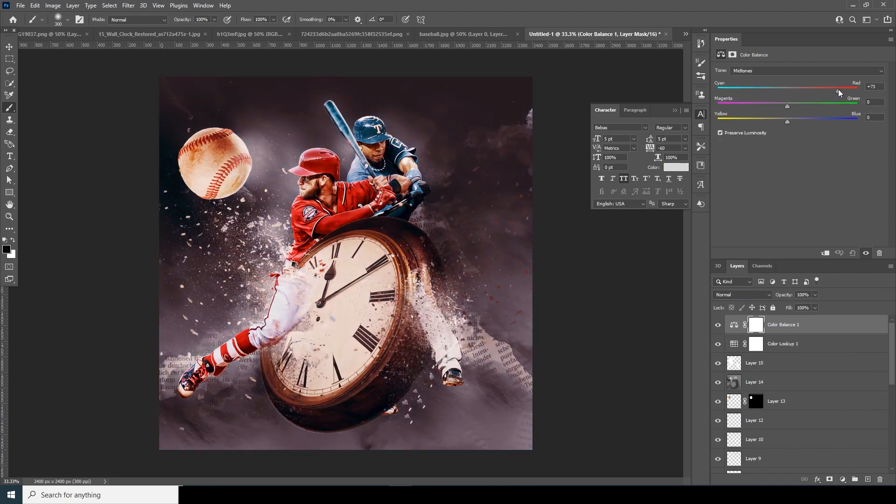
drag(838, 88, 840, 87)
drag(787, 123, 779, 123)
Invert the Color Balance layer's mask to black and ready a soft round brush with white as the foreground colour.
click(756, 329)
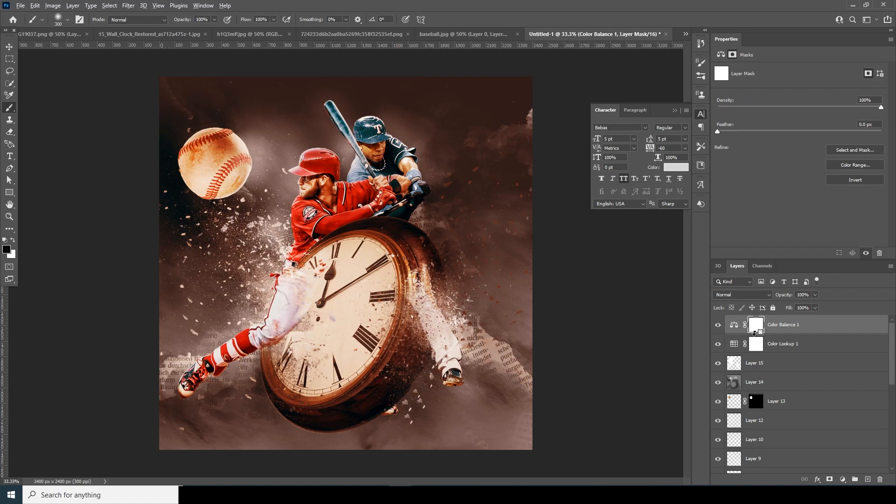
key(ctrl+i)
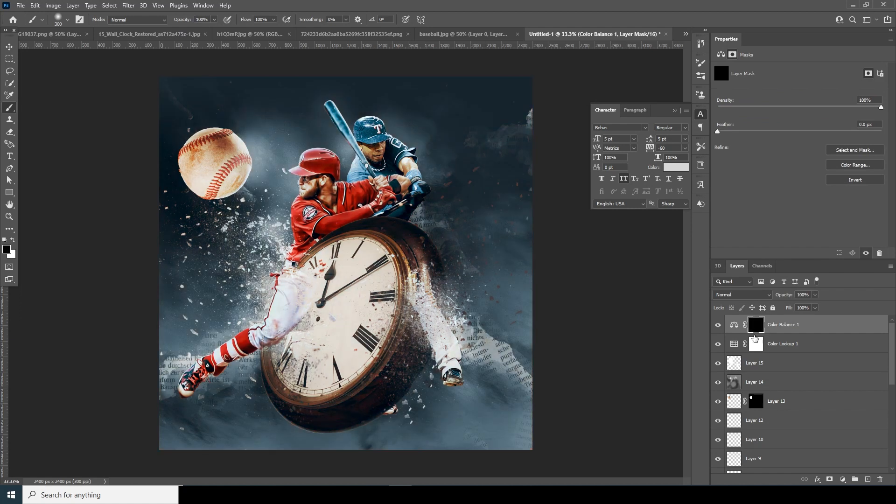
click(68, 20)
double_click(71, 147)
click(14, 242)
Paint white on the Color Balance mask around the red batter's back and front foot and along the blue batter's leg.
key(bracketright)
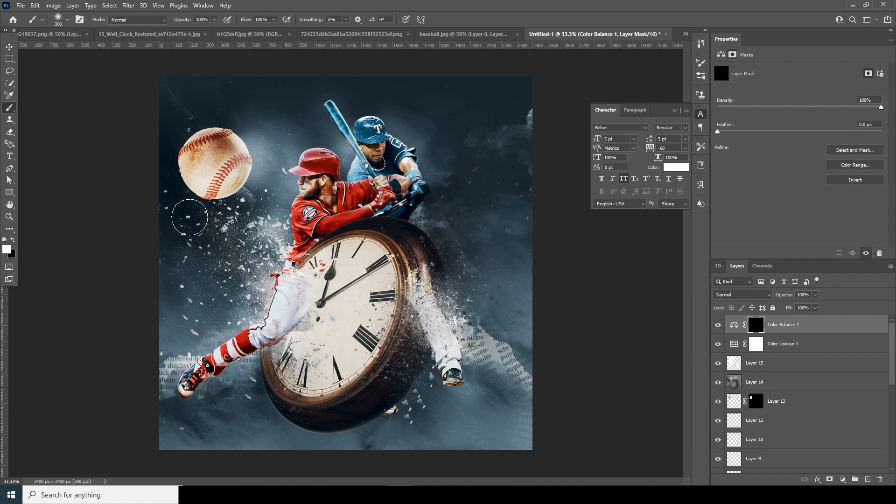
key(bracketright)
key(bracketright)
key(bracketright)
click(277, 178)
drag(274, 220, 244, 269)
key(bracketleft)
key(bracketleft)
mouse_move(235, 336)
mouse_down()
mouse_move(104, 400)
mouse_move(247, 369)
mouse_up()
drag(436, 230, 462, 357)
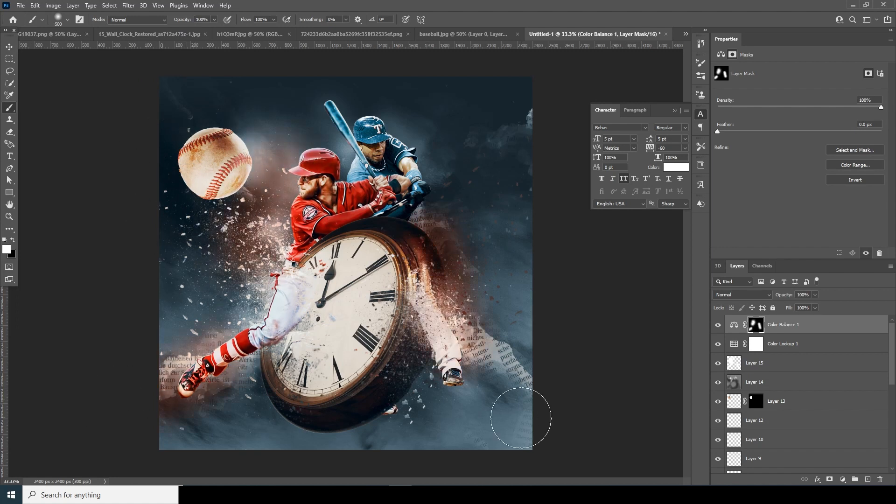
Enlarge the brush, reveal the warm tint over the background and baseball on the Color Balance mask, and reduce the brush to 500 px.
key(bracketright)
key(bracketright)
mouse_move(476, 285)
mouse_down()
mouse_move(516, 200)
mouse_move(450, 204)
mouse_move(100, 90)
mouse_up()
key(bracketright)
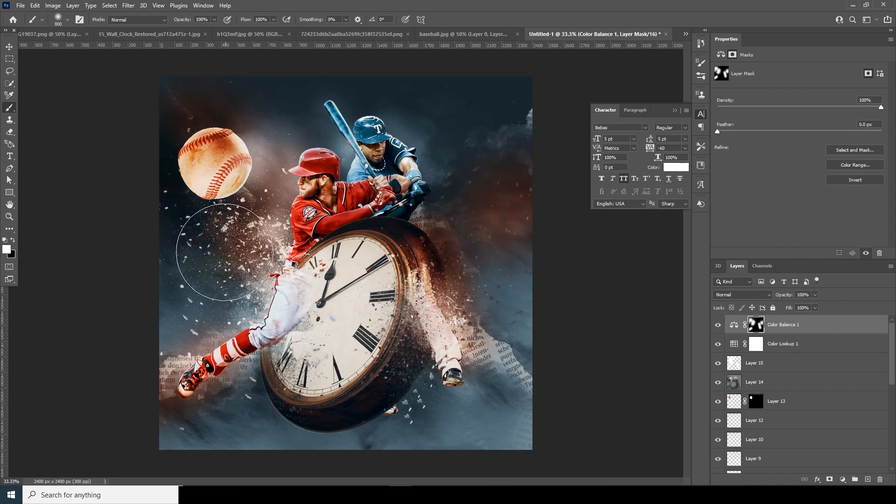
key(bracketleft)
key(bracketleft)
key(bracketleft)
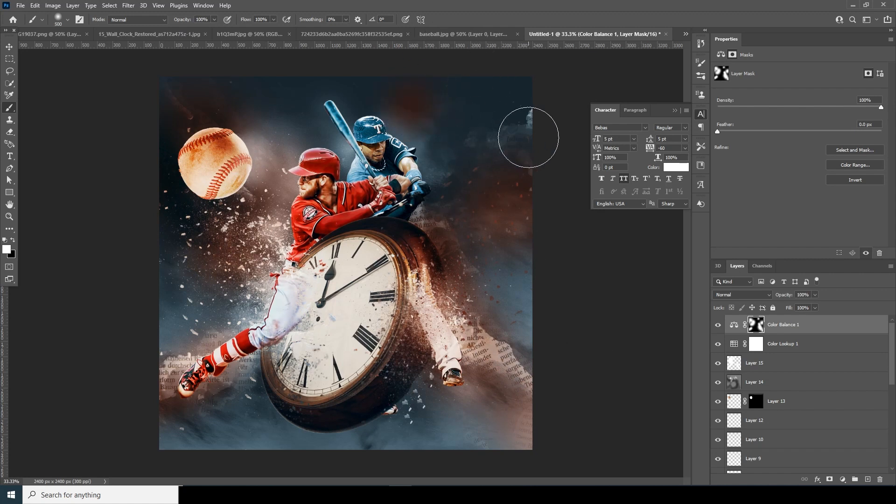
Undo the last mask stroke above the blue batter's head and enlarge the brush to 800 px.
key(ctrl+z)
key(bracketright)
key(bracketright)
key(bracketright)
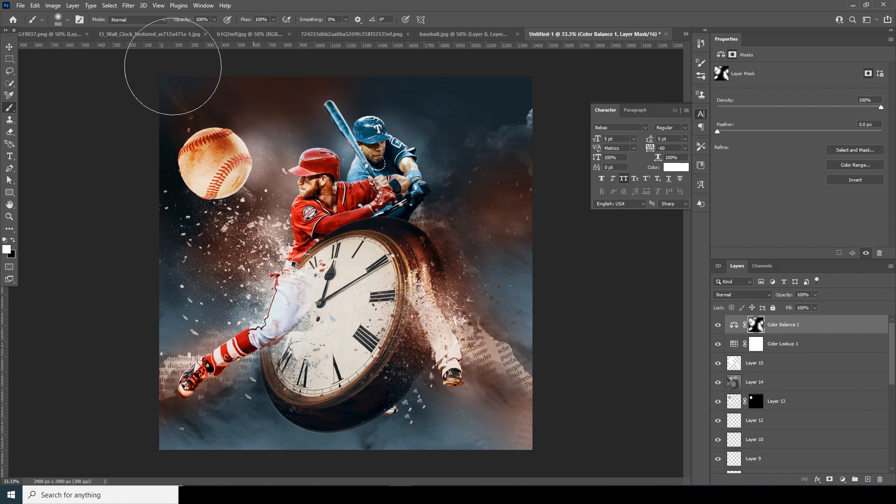
Reduce the brush to 500 px and reveal the warm tint over the red batter's front leg on the Color Balance mask.
key(bracketleft)
key(bracketleft)
key(bracketleft)
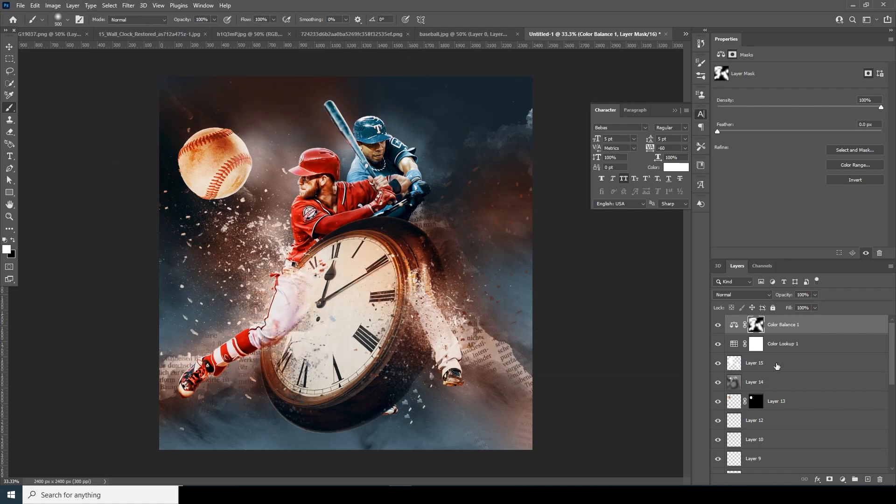
Stamp all visible layers into a new layer above Color Balance 1 and enable Style Transfer in Neural Filters.
click(733, 327)
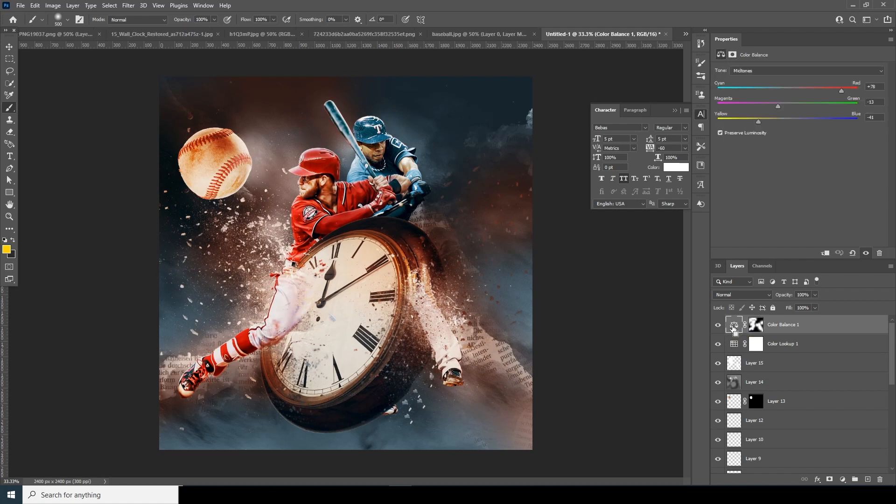
key(ctrl+shift+alt+e)
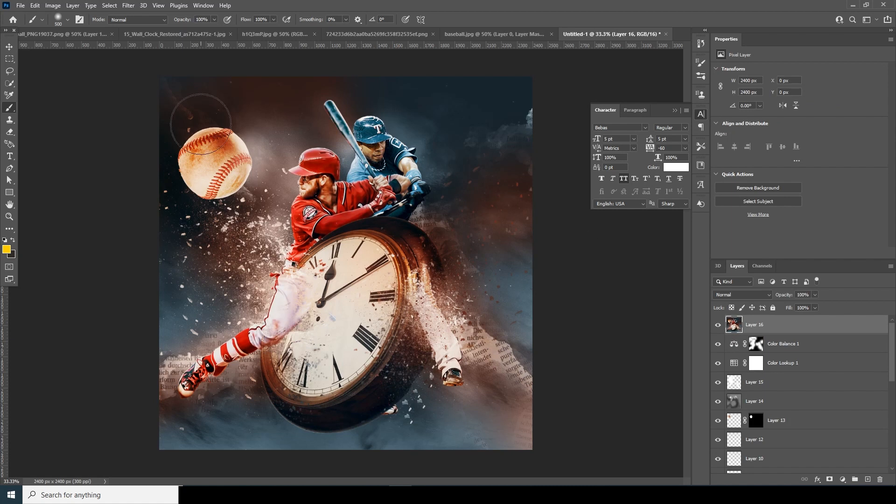
click(129, 5)
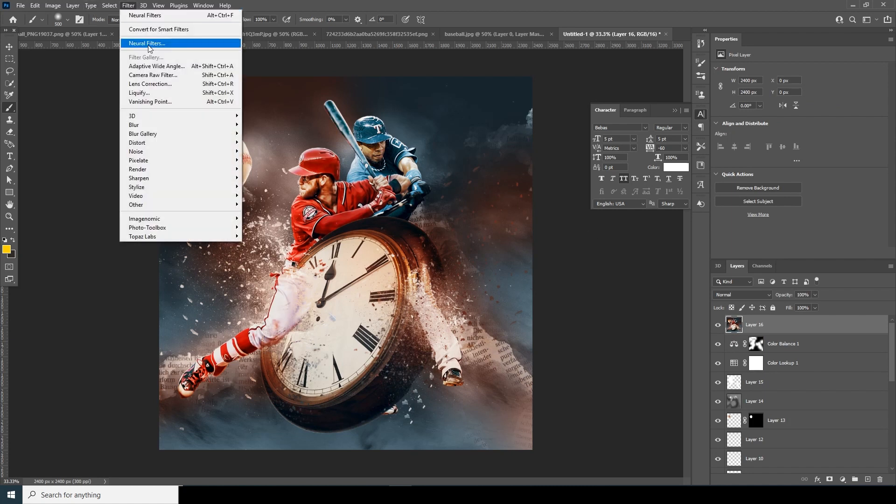
click(148, 43)
click(706, 98)
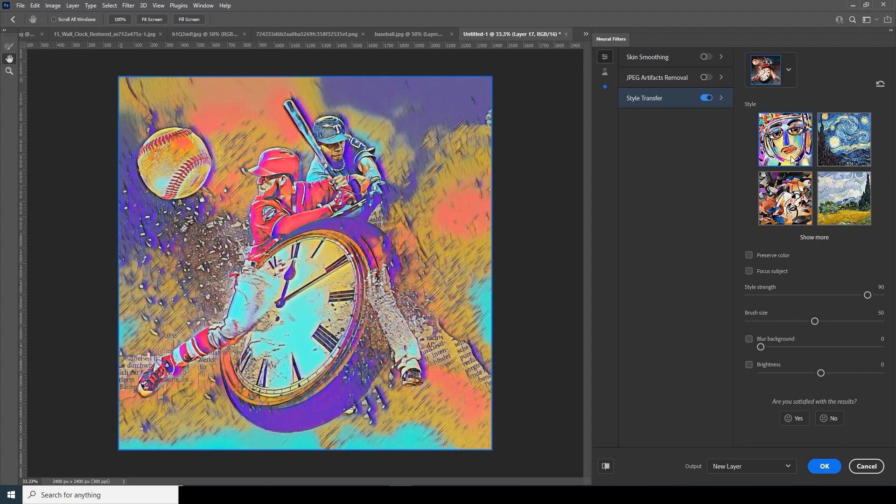
Choose the tattoo skull style with Preserve color and Focus subject enabled, and output the Style Transfer result to a new layer.
click(805, 241)
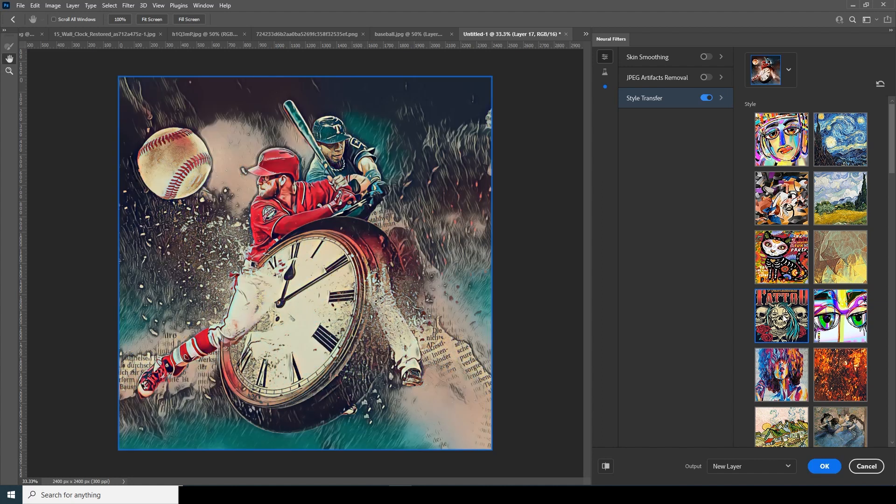
drag(892, 148, 870, 413)
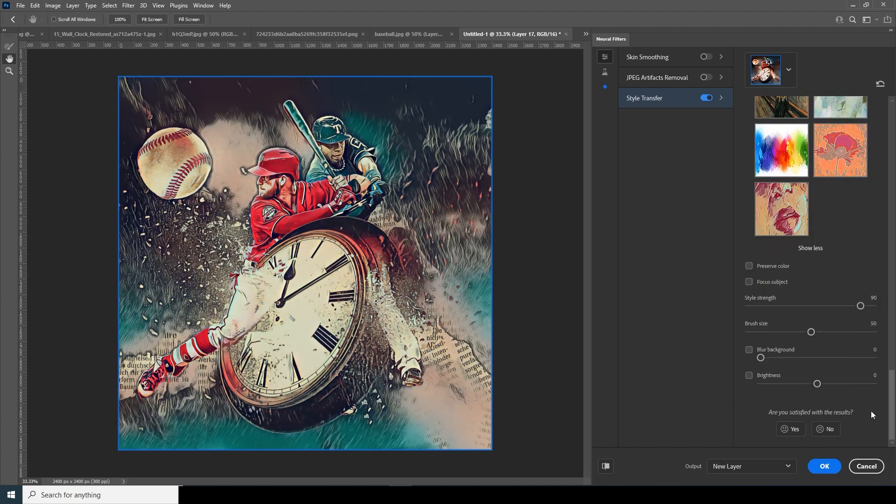
click(749, 267)
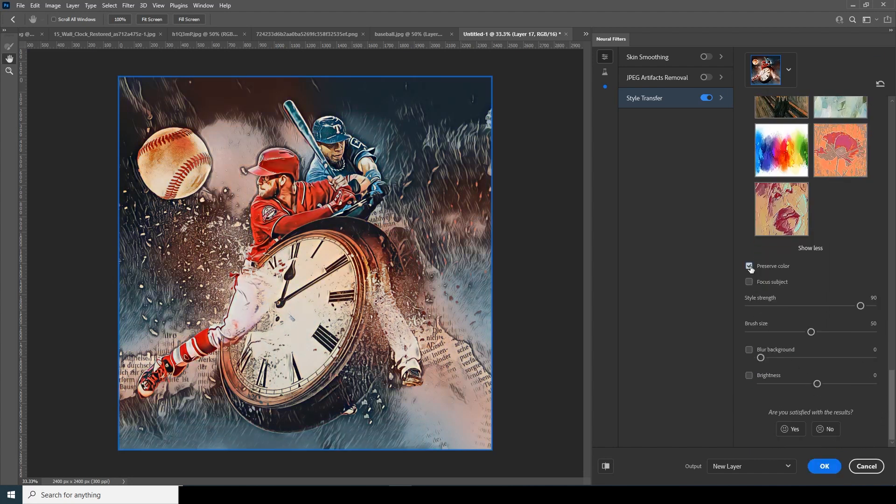
click(750, 283)
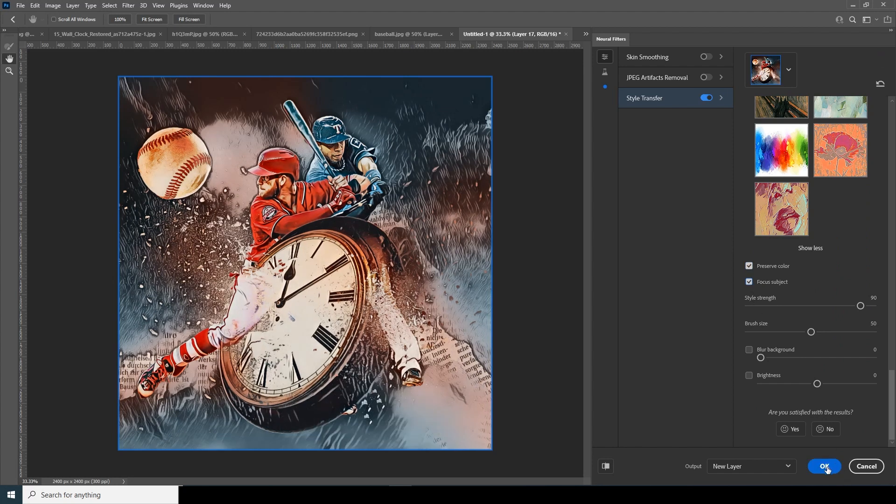
click(824, 467)
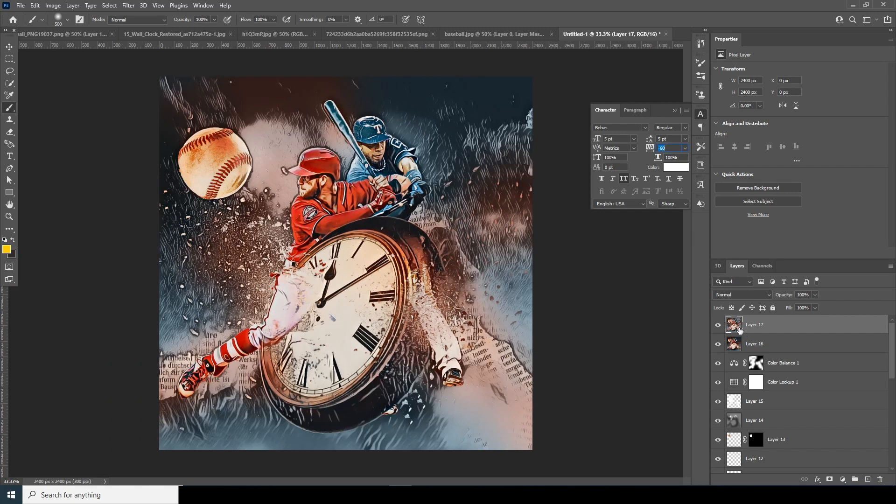
Add a layer mask to Layer 17, invert it to black and reduce the brush to 300 px.
click(829, 479)
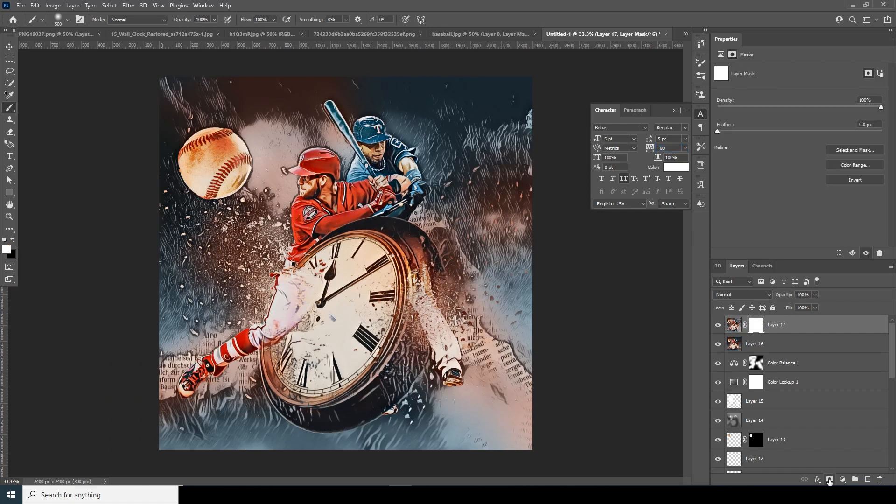
key(ctrl+i)
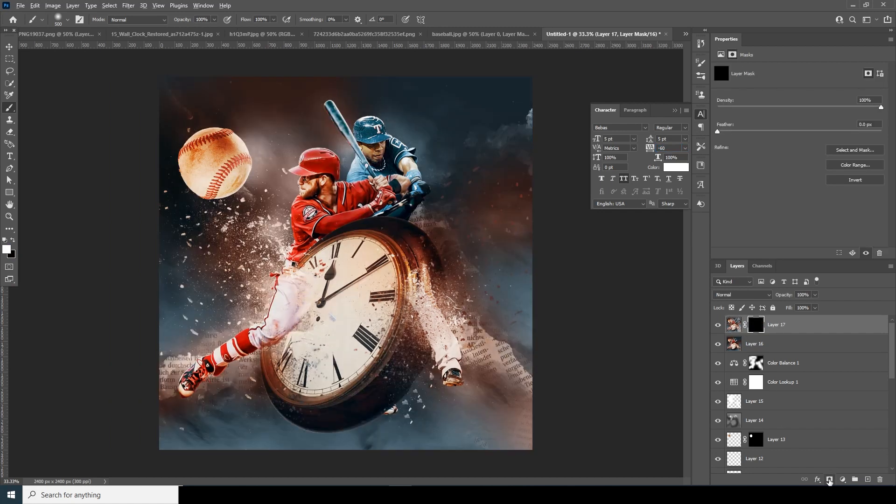
key(ctrl+i)
key(ctrl+i)
key(bracketleft)
key(bracketleft)
Paint white on Layer 17's mask over the batters, their legs, the clock and the baseball to reveal the stylized look.
mouse_move(314, 164)
mouse_down()
mouse_move(305, 229)
mouse_move(383, 193)
mouse_move(377, 135)
mouse_move(374, 159)
mouse_move(374, 145)
mouse_move(396, 157)
mouse_move(404, 182)
mouse_move(356, 191)
mouse_move(337, 234)
mouse_move(343, 229)
mouse_move(329, 232)
mouse_move(299, 281)
mouse_move(338, 248)
mouse_move(402, 250)
mouse_move(383, 323)
mouse_move(382, 294)
mouse_move(390, 290)
mouse_move(384, 359)
mouse_move(285, 398)
mouse_move(259, 355)
mouse_move(392, 353)
mouse_move(372, 378)
mouse_move(388, 312)
mouse_move(370, 319)
mouse_move(359, 268)
mouse_move(334, 254)
mouse_move(311, 321)
mouse_move(312, 311)
mouse_move(263, 347)
mouse_move(176, 390)
mouse_up()
mouse_move(386, 260)
mouse_down()
mouse_move(406, 257)
mouse_move(453, 372)
mouse_up()
mouse_move(390, 206)
mouse_down()
mouse_move(401, 186)
mouse_move(403, 196)
mouse_move(378, 158)
mouse_move(402, 177)
mouse_move(401, 202)
mouse_move(361, 223)
mouse_up()
mouse_move(255, 187)
mouse_down()
mouse_move(215, 138)
mouse_move(194, 171)
mouse_move(227, 184)
mouse_move(236, 159)
mouse_move(218, 183)
mouse_move(196, 176)
mouse_move(194, 151)
mouse_move(227, 153)
mouse_up()
Switch to black, clean up the mask around the baseball and the clock's lower edge, and reduce the brush to 250 px.
click(13, 239)
mouse_move(165, 136)
mouse_down()
mouse_move(165, 189)
mouse_move(179, 210)
mouse_move(254, 213)
mouse_up()
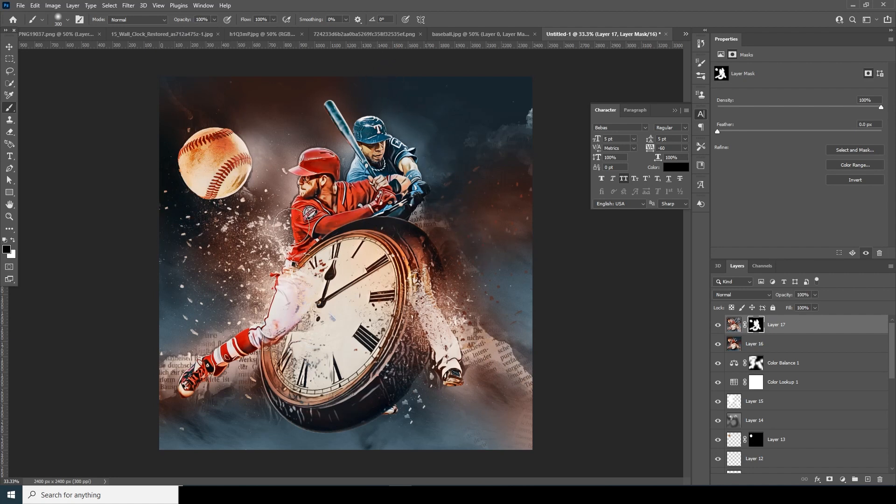
drag(418, 371, 411, 357)
key(bracketleft)
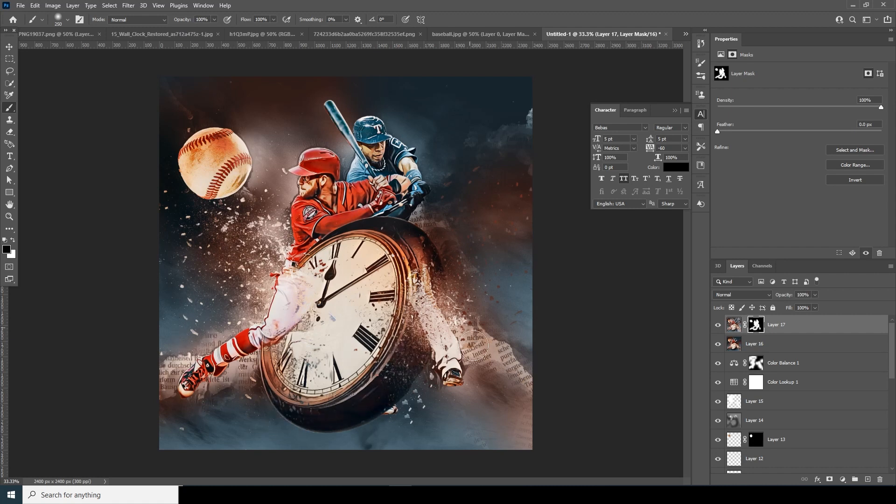
Select Layer 16, hide Layer 17 and enable Style Transfer in Neural Filters for the merged image.
click(739, 346)
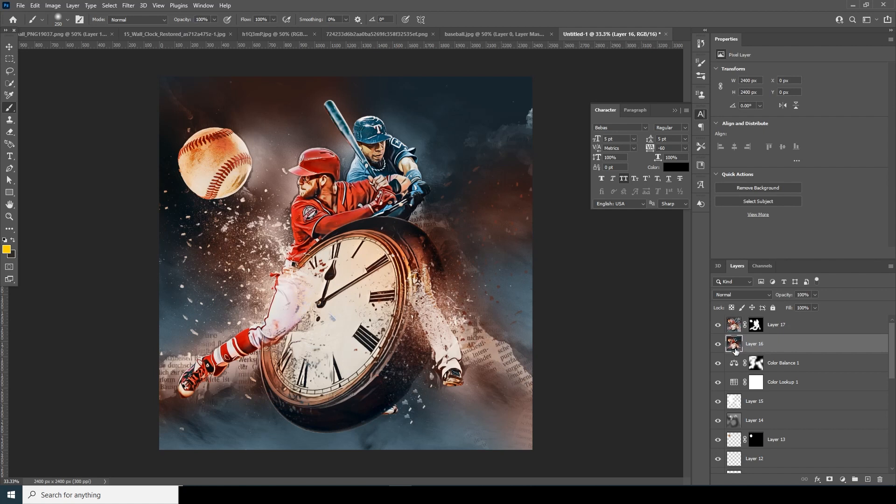
click(717, 324)
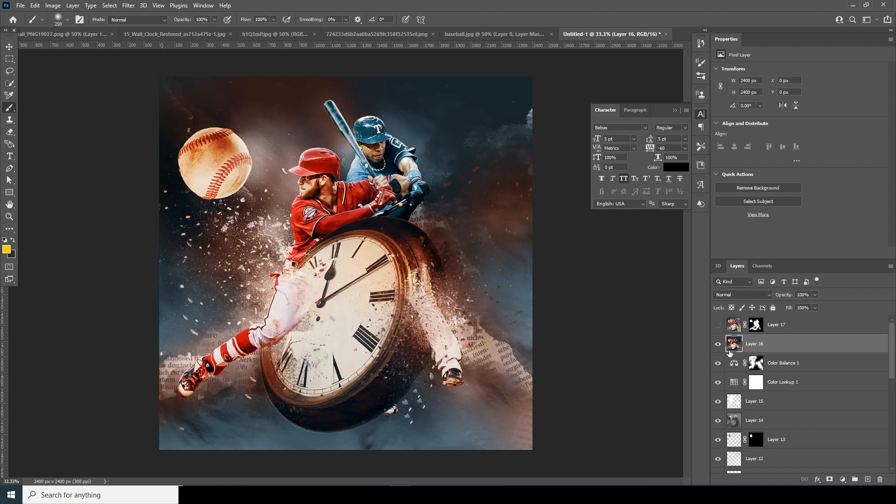
click(127, 6)
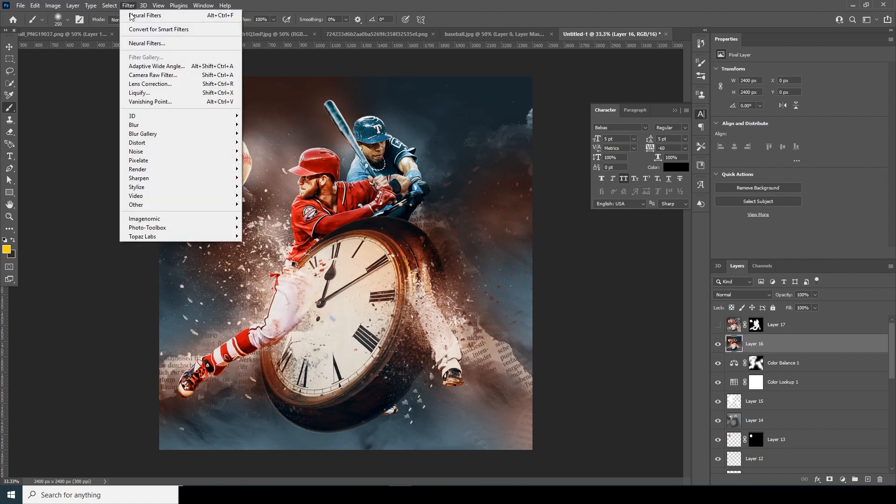
click(146, 44)
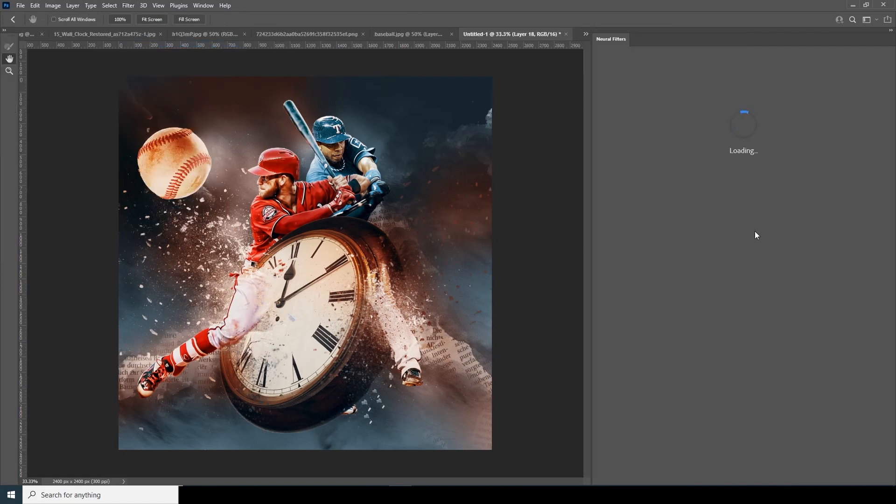
click(706, 98)
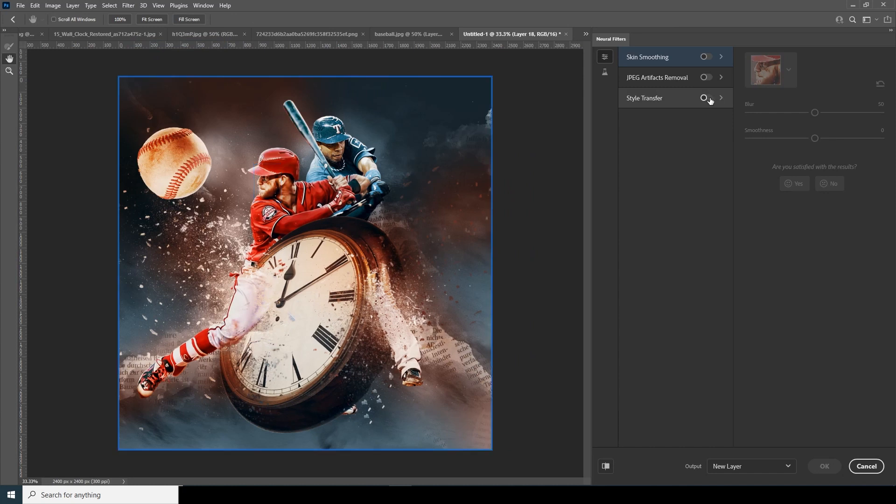
Expand the style list, try the colourful cubist face style, and choose the black-and-orange fragmented collage style below it.
click(810, 239)
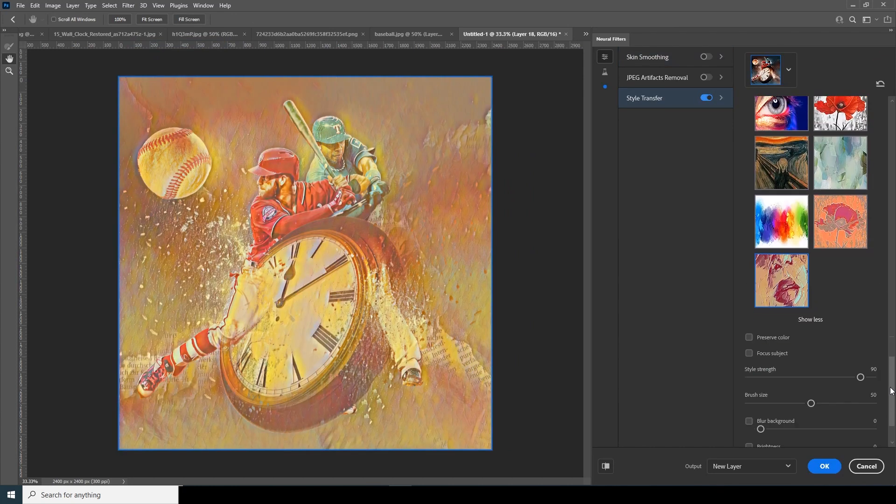
drag(892, 388, 882, 114)
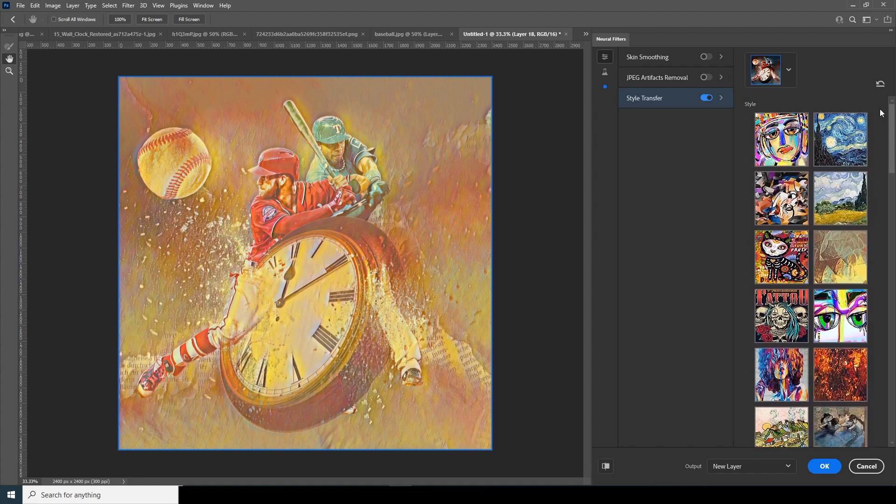
click(793, 150)
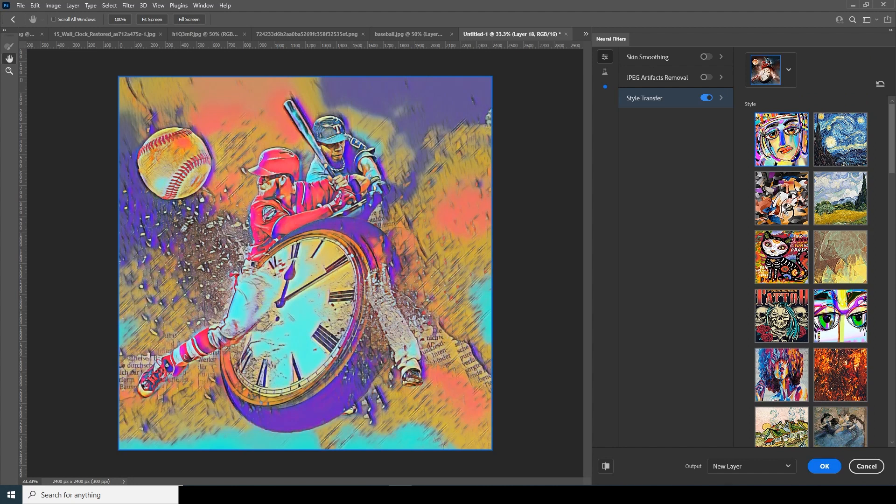
click(783, 209)
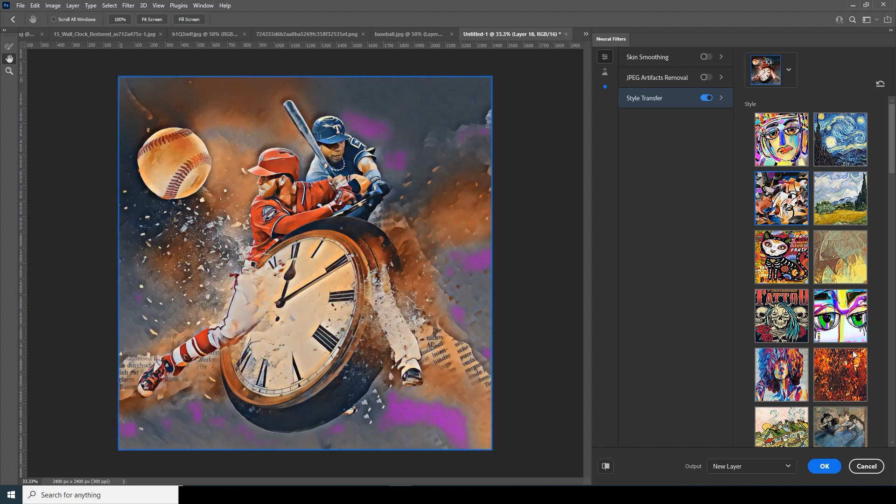
Enable Preserve color and Focus subject for the collage style and output the result to a new layer.
drag(894, 169, 869, 430)
click(748, 272)
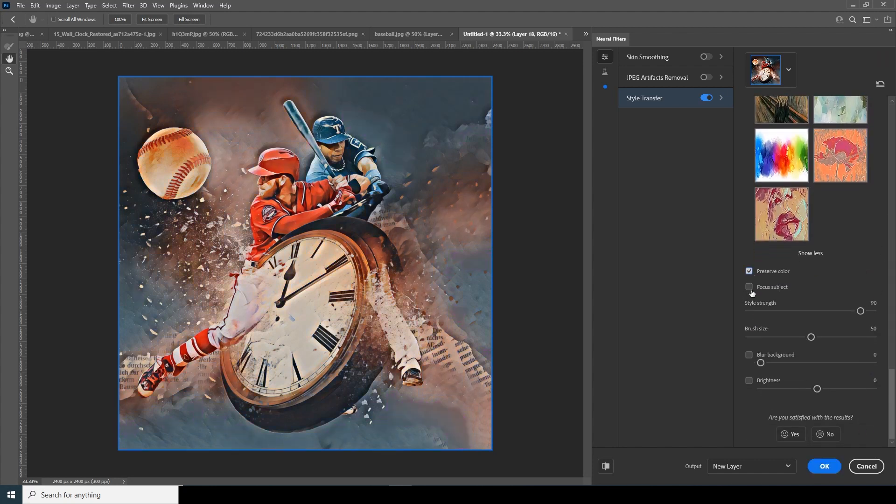
click(749, 287)
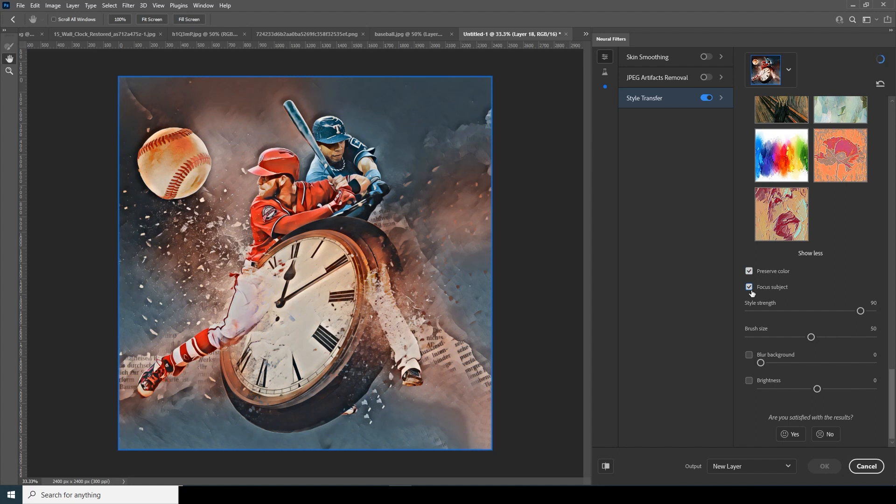
click(823, 466)
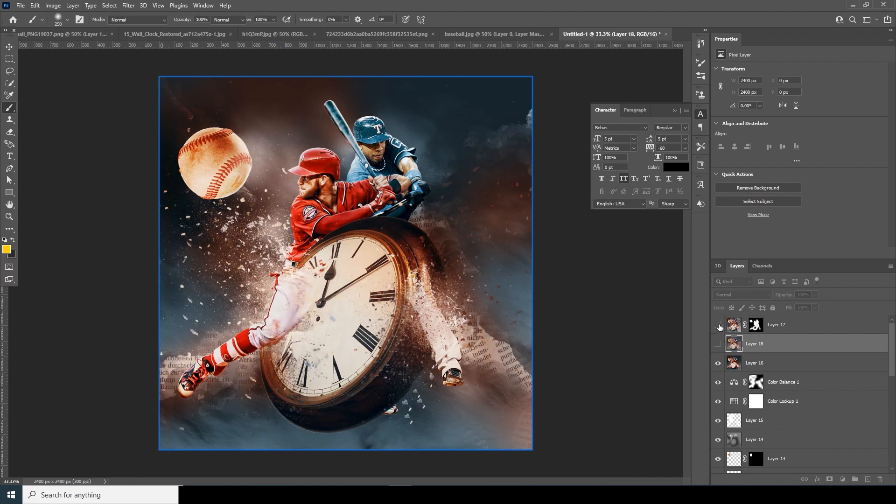
Show Layer 17 again and toggle its visibility to compare the two stylized results.
click(718, 324)
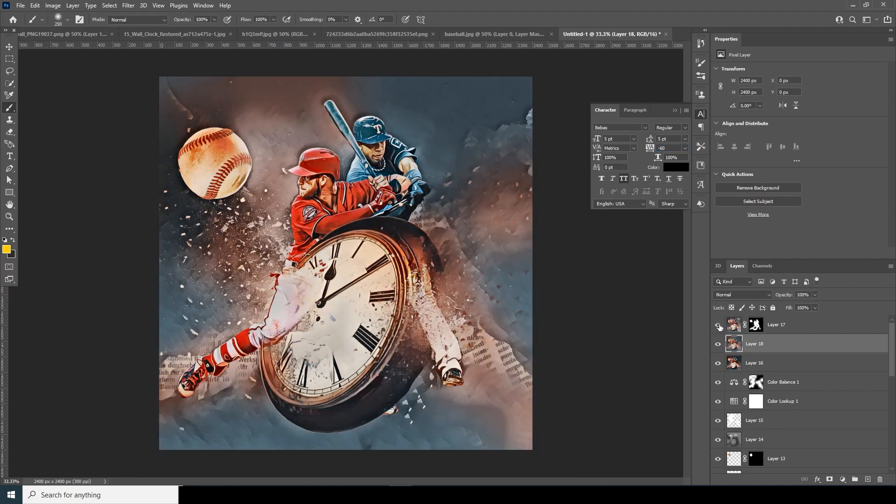
click(718, 327)
click(718, 327)
Add the white Bebas title lines "ACTION ON" and "TIME" beside the clock and enlarge "TIME".
click(9, 156)
click(448, 252)
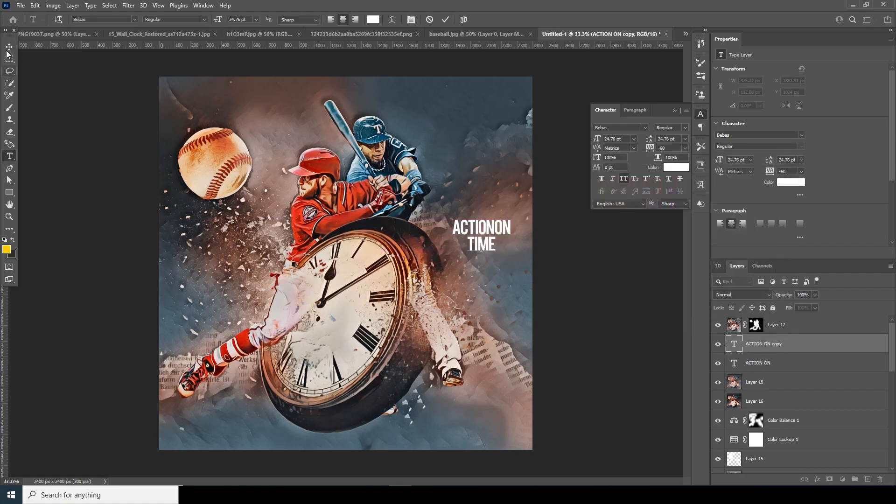
click(10, 47)
key(ctrl+t)
key(Return)
Edit the "ACTION ON" line and scale it to match the width of "TIME" below it.
double_click(733, 363)
click(9, 47)
key(ctrl+t)
key(Return)
Duplicate both title lines above the baseball and move the copies above Layer 17 in the layer stack.
shift+click(728, 348)
drag(483, 256, 240, 135)
drag(746, 344, 742, 318)
Change the copied "TIME" to "MAY" and the copied "ACTION ON" to "12TH", with "TH" as superscript.
double_click(734, 325)
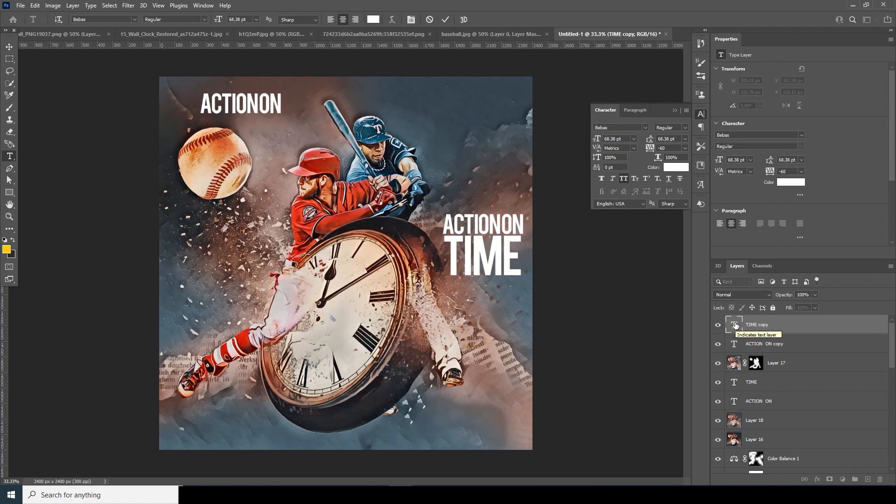
text(MAY)
double_click(734, 344)
text(12TH)
drag(260, 105, 208, 106)
click(646, 179)
Scale the 12TH MAY text to 43.64% above the baseball and enlarge the ACTION ON TIME title beside the clock.
shift+click(750, 325)
key(ctrl+t)
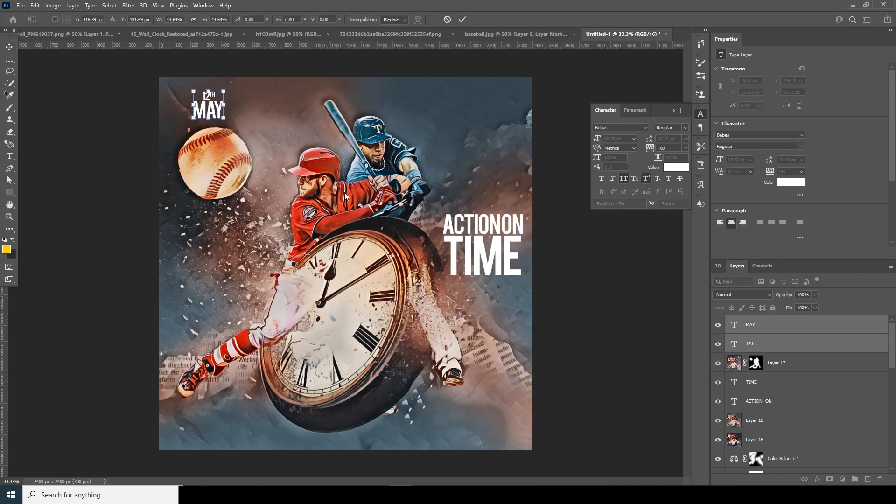
click(752, 382)
shift+click(758, 401)
key(ctrl+t)
Add a white centred Lorem ipsum paragraph at 5 pt along the poster's lower edge.
mouse_move(192, 423)
mouse_down()
mouse_move(513, 438)
mouse_move(509, 414)
mouse_up()
text(5)
click(9, 47)
Draw a thin white rectangle about 2052 by 12 px above the Lorem ipsum paragraph and nudge it down towards the text.
click(10, 192)
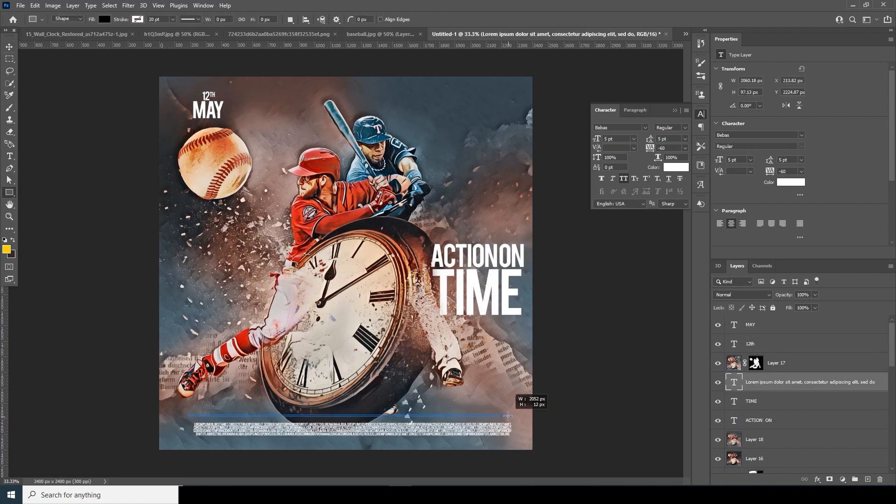
click(10, 47)
key(shift+Down)
key(shift+Down)
key(shift+Down)
key(shift+Down)
click(486, 335)
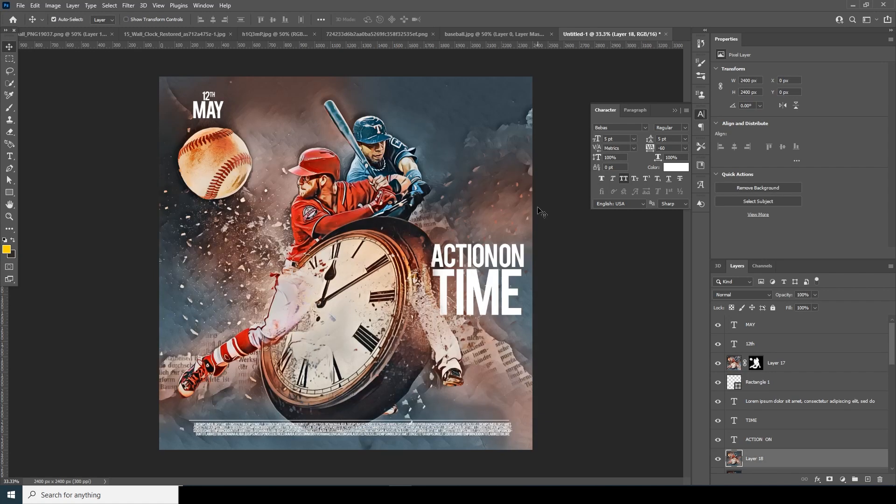